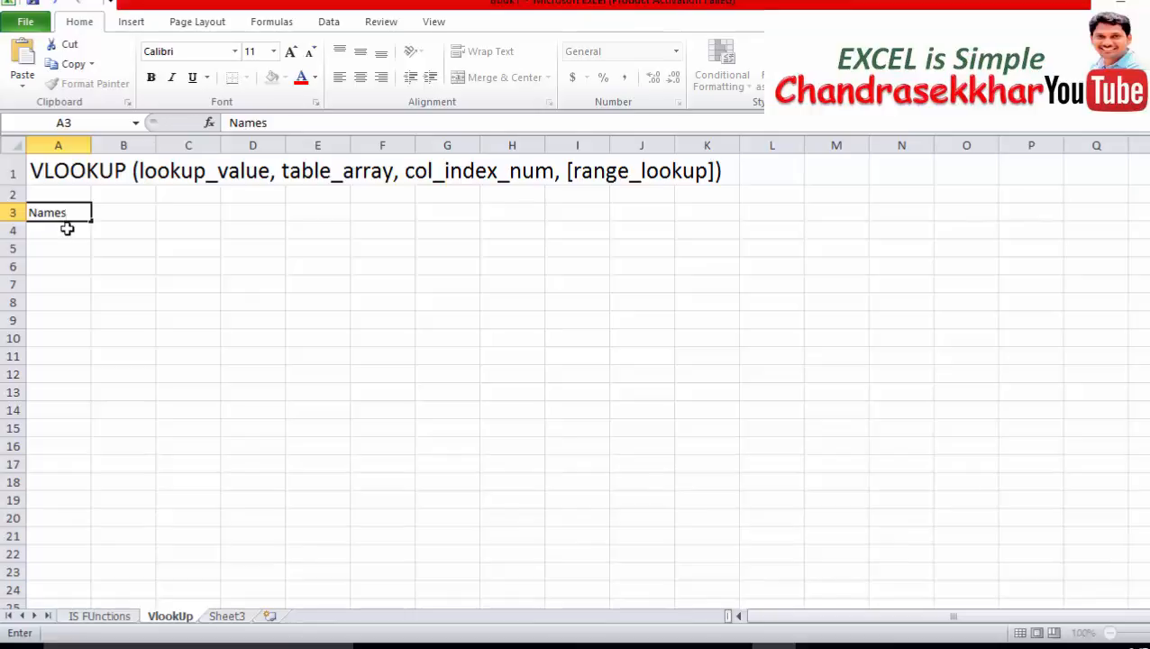
- Add the column header "Marks" in cell B3 beside the Names header
key("Tab")
type("Marks")
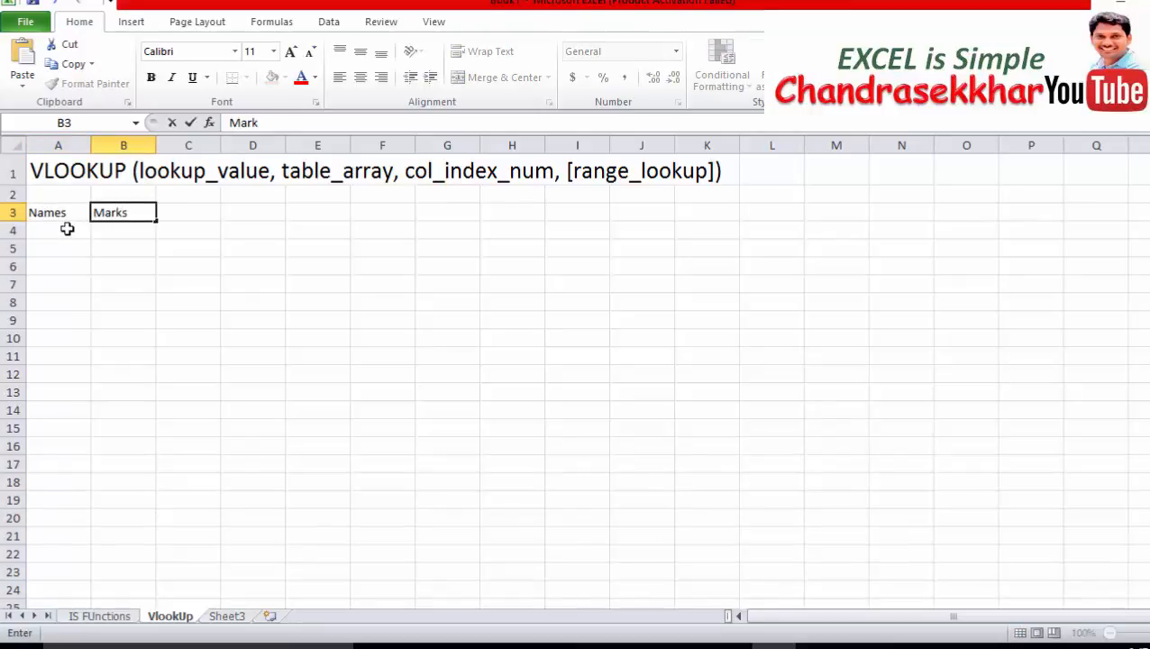
key("Return")
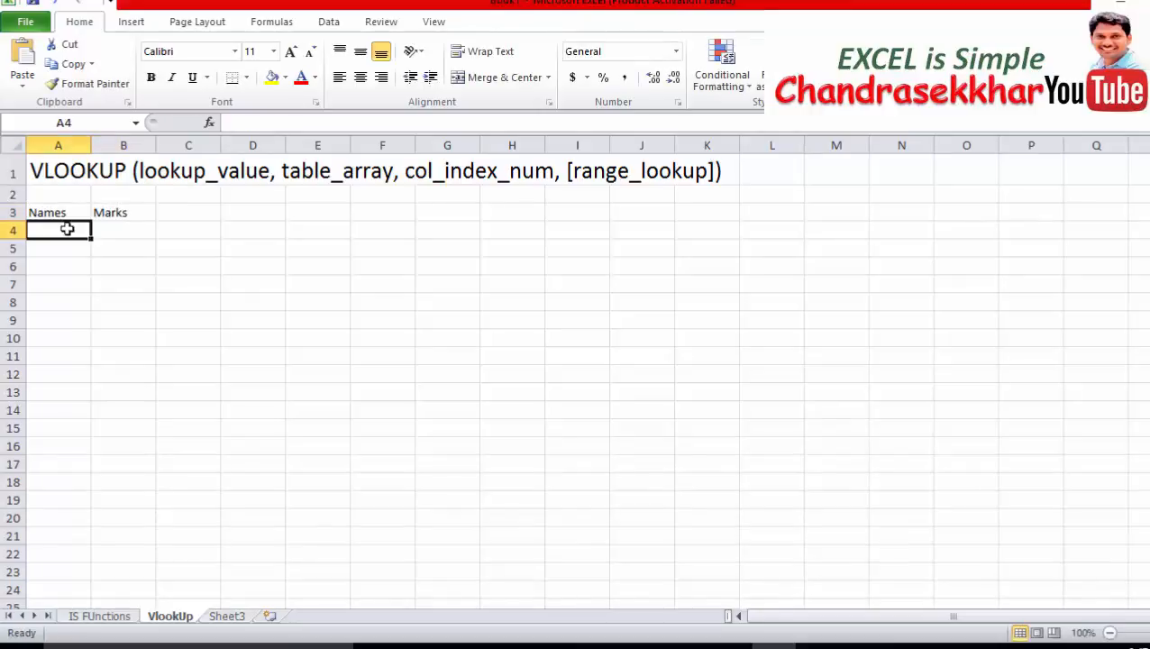
- Fill cells A4 to A9 under Names with the entries A, b, c, d, e and f
type("A")
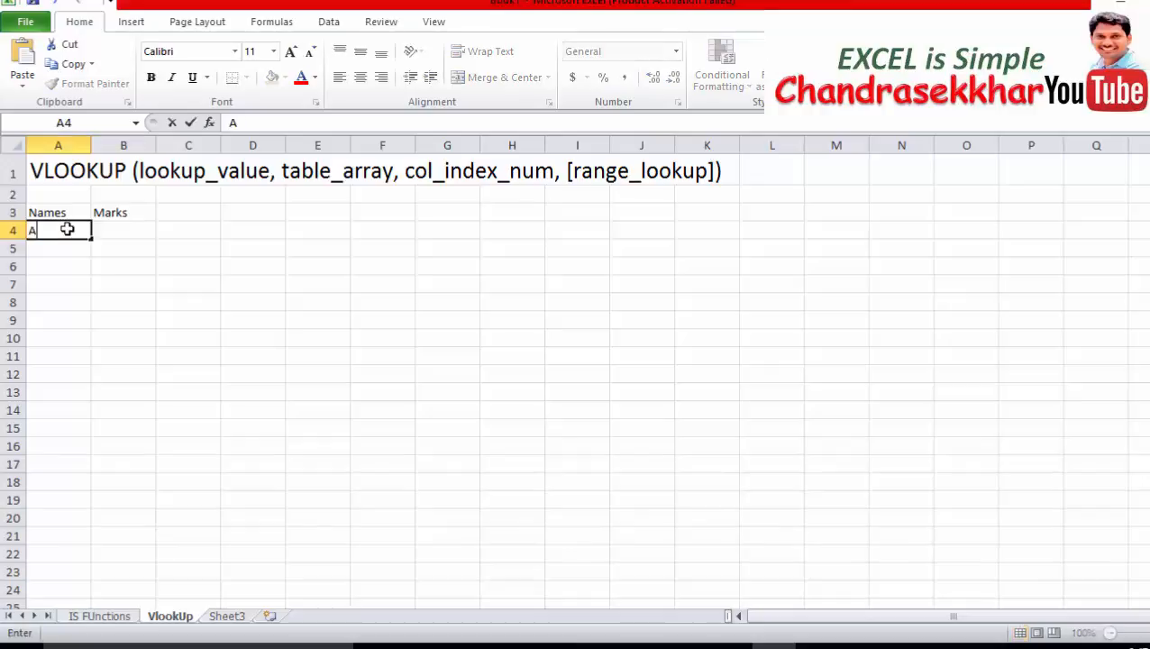
key("Return")
type("b")
key("Return")
type("c")
key("Return")
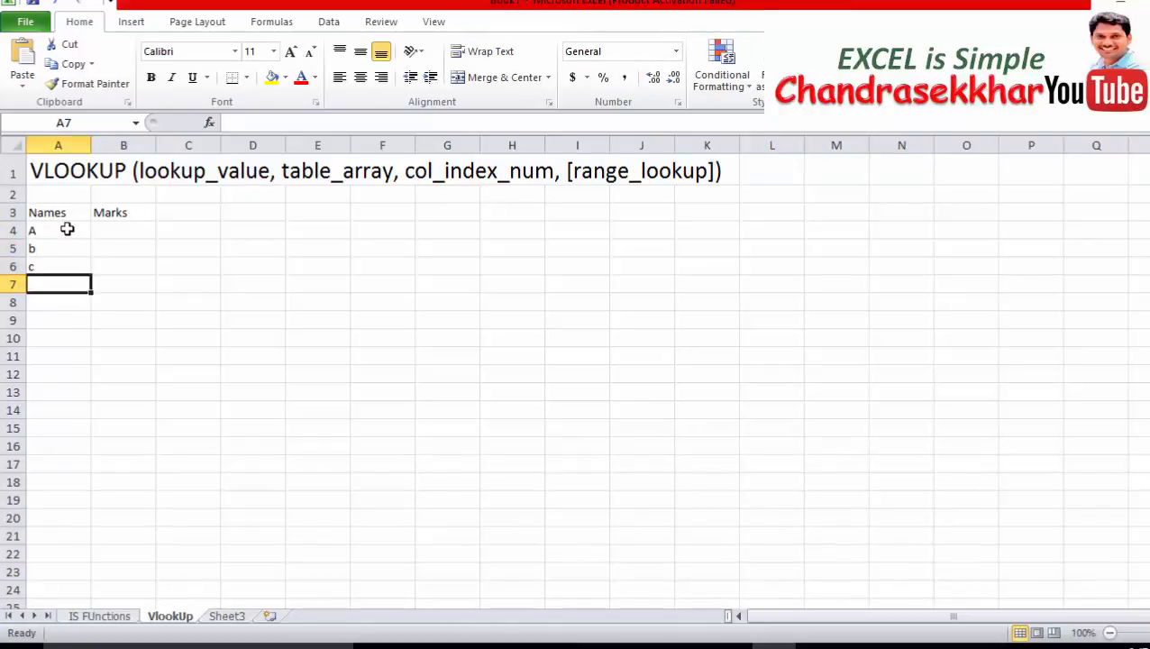
type("d")
key("Return")
type("e")
key("Return")
type("f")
key("Return")
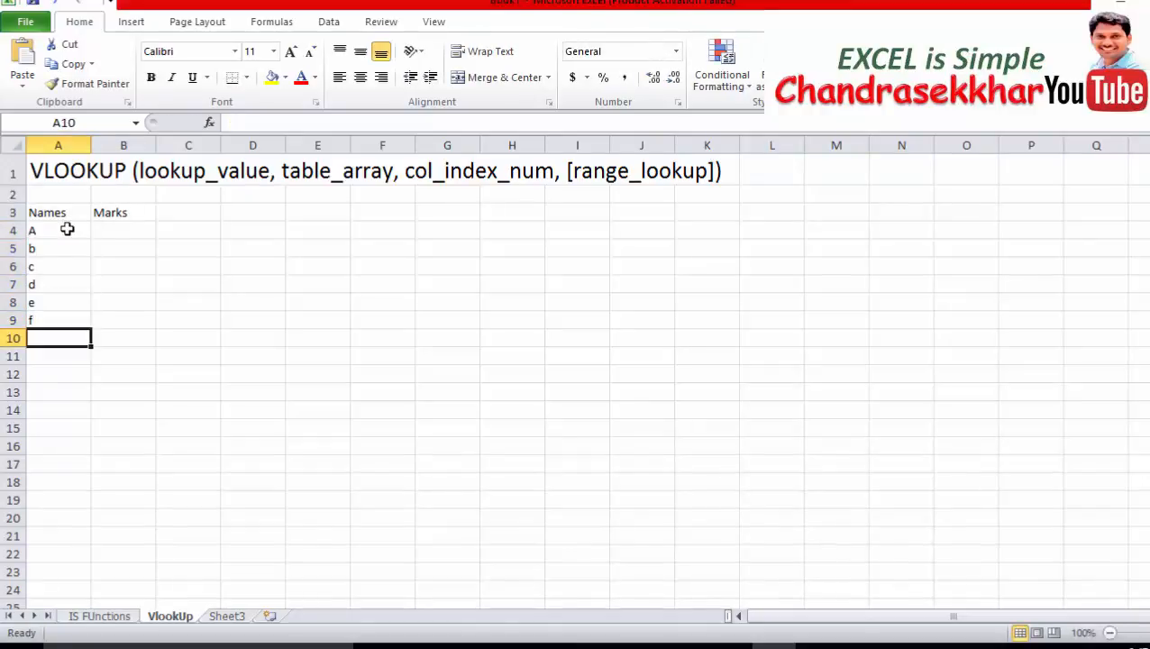
- Enter 95 as the mark for A in cell B4
key("Right")
key("Up")
key("Up")
key("Up")
key("Up")
key("Up")
key("Up")
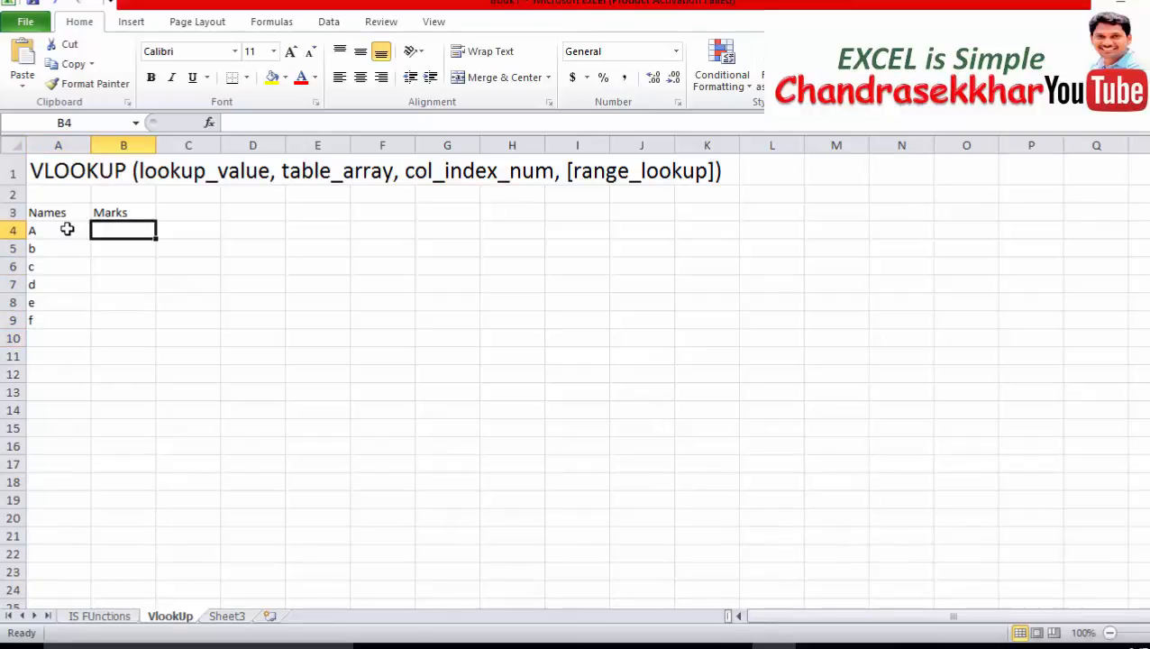
type("95")
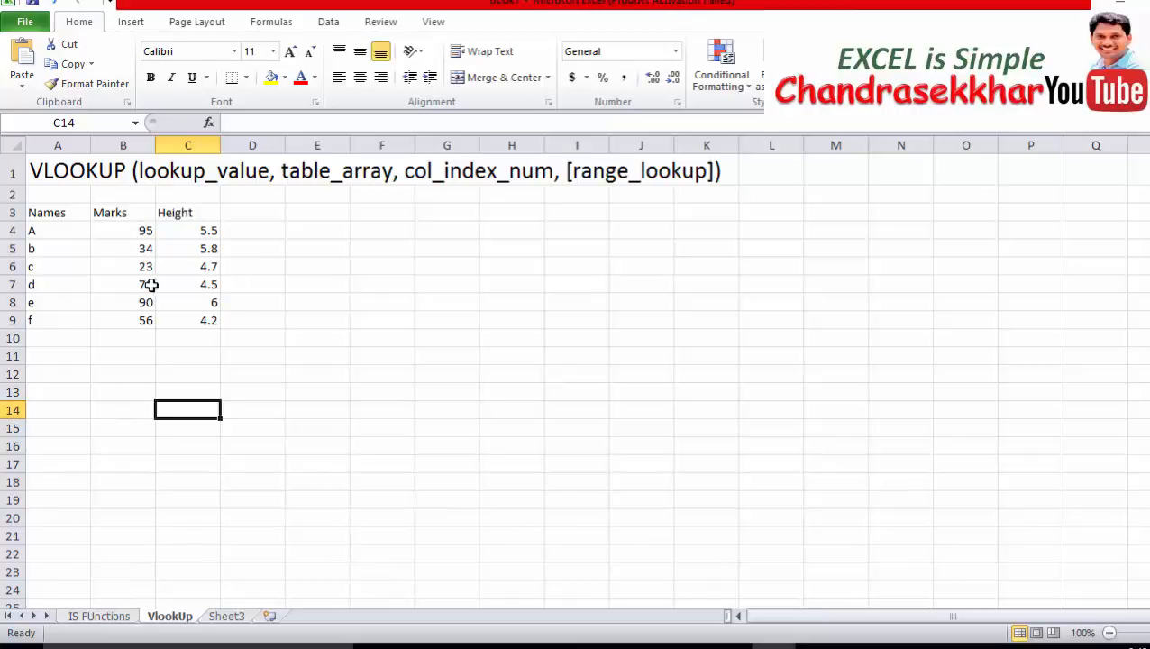
- Label cell A11 below the data table as "Name"
left_click(67, 362)
type("N")
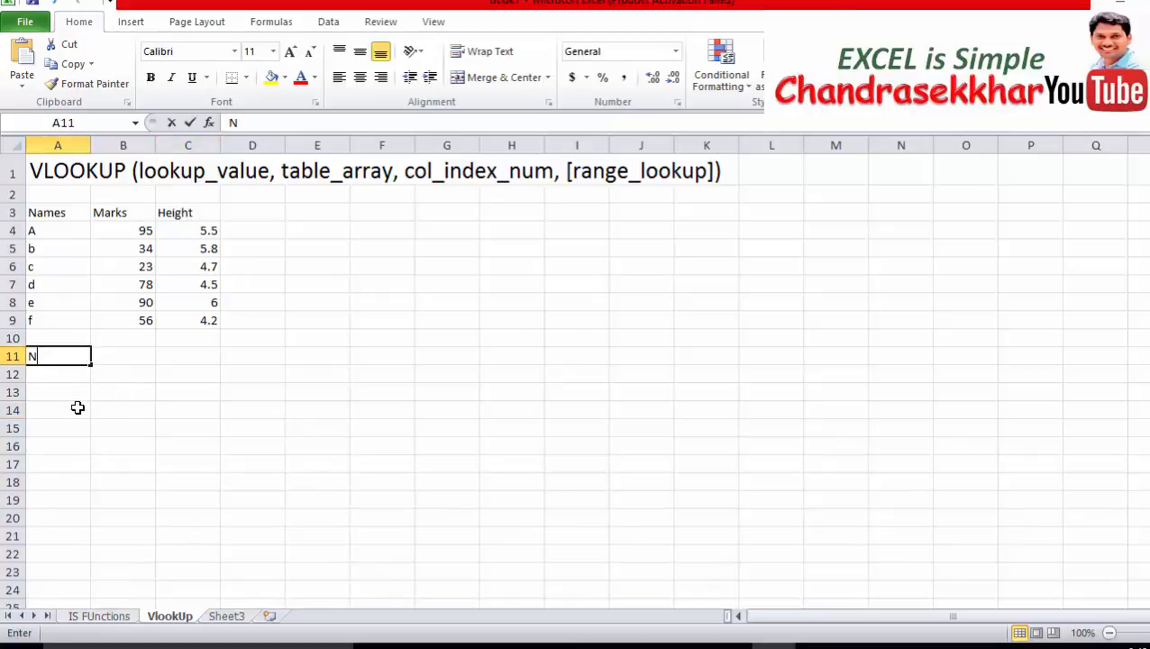
type("ame")
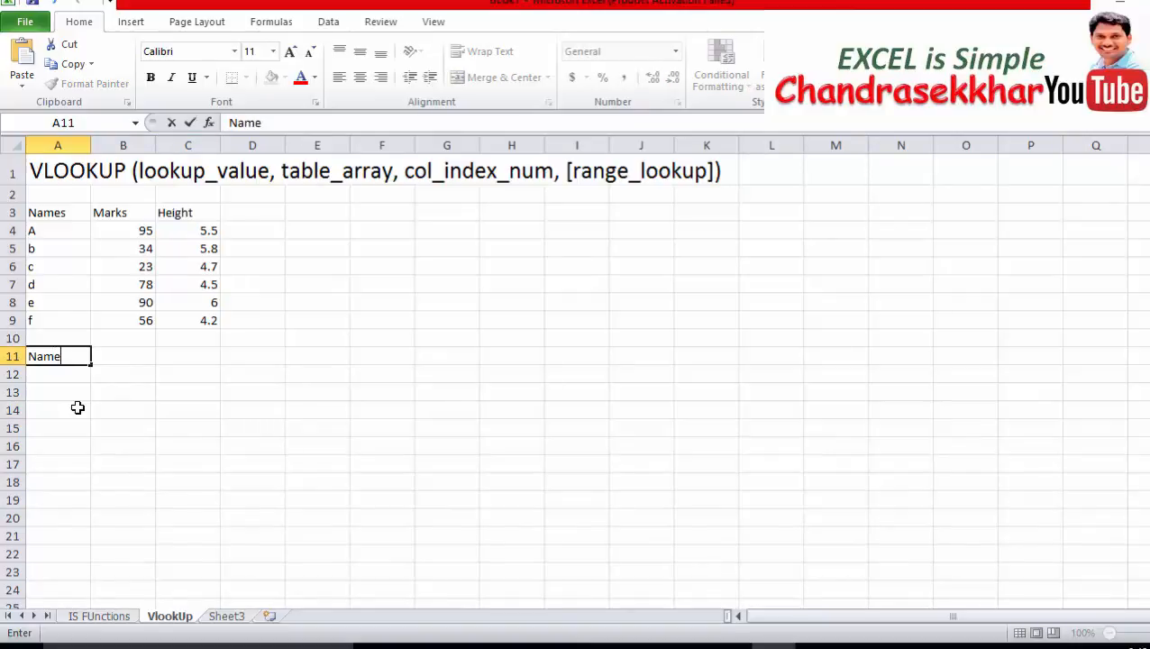
key("Tab")
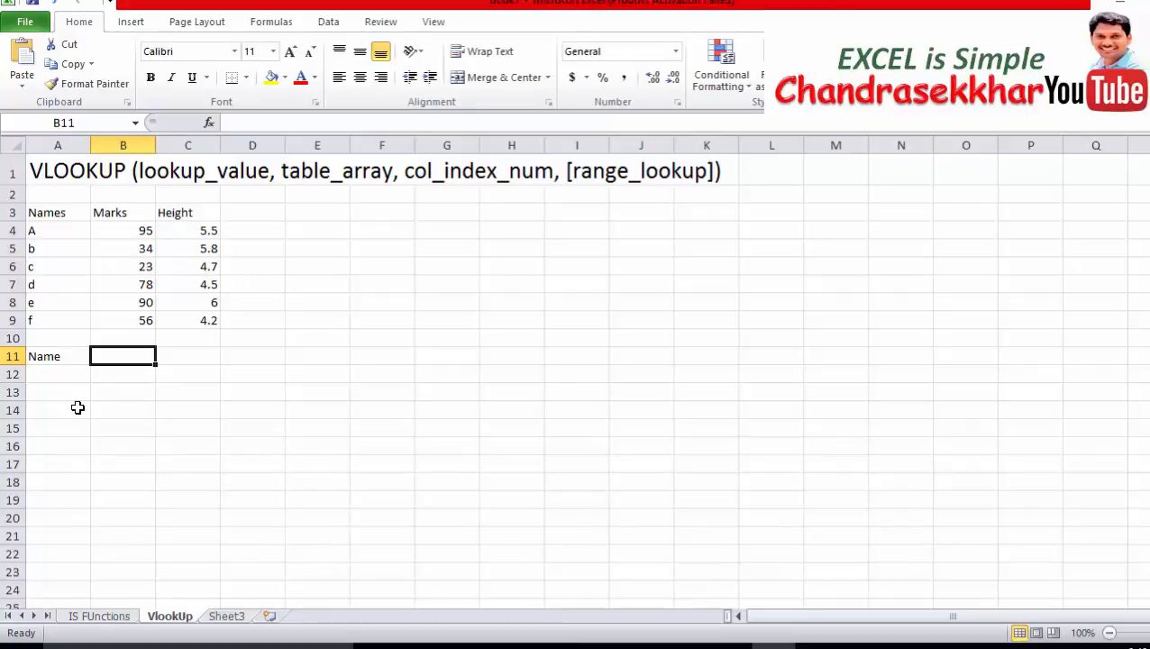
type("M")
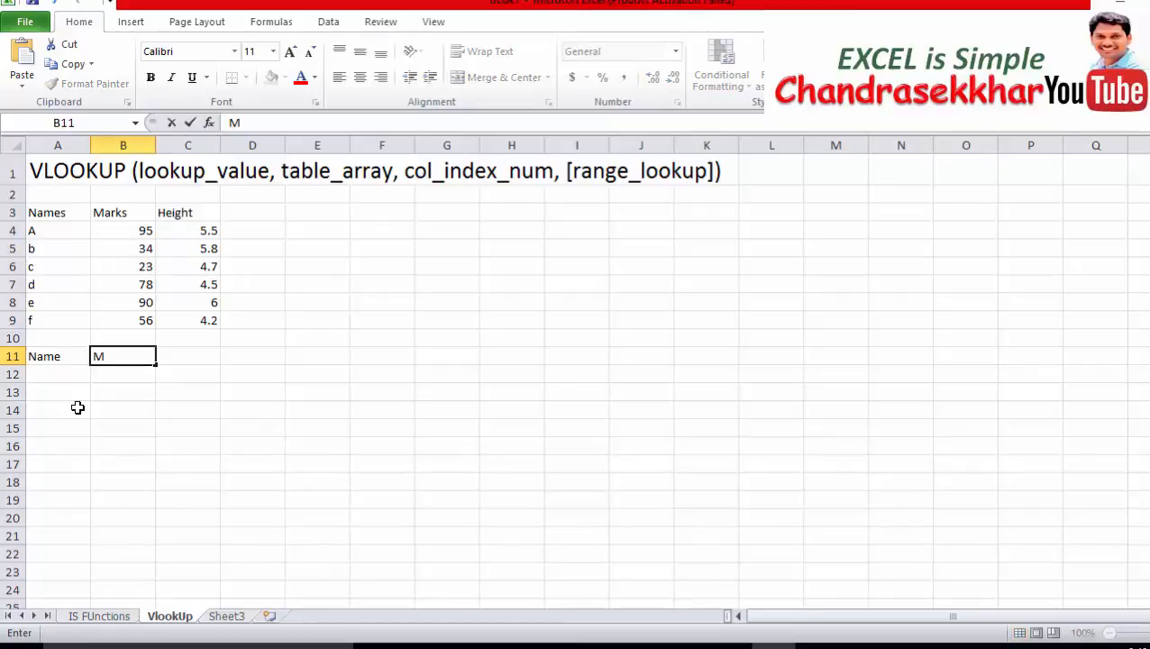
type("ar")
key("BackSpace")
key("BackSpace")
key("BackSpace")
- Copy the Marks and Height headers and paste them as transposed values starting at cell A12
left_click_drag(124, 212, 185, 212)
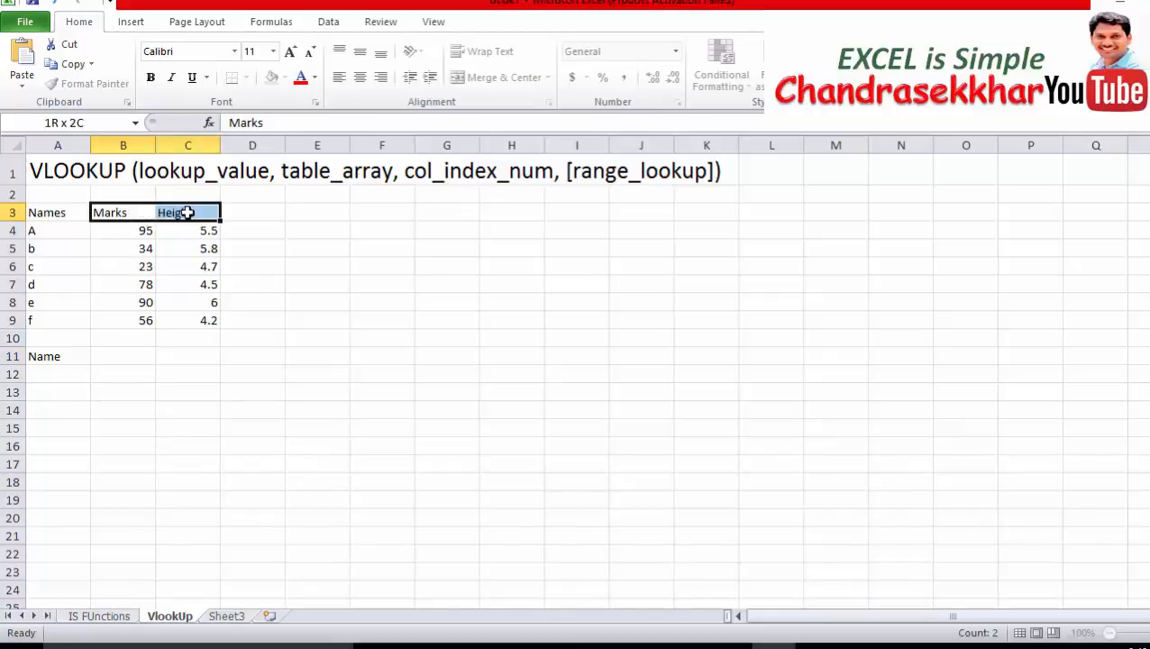
key("ctrl+c")
left_click(65, 374)
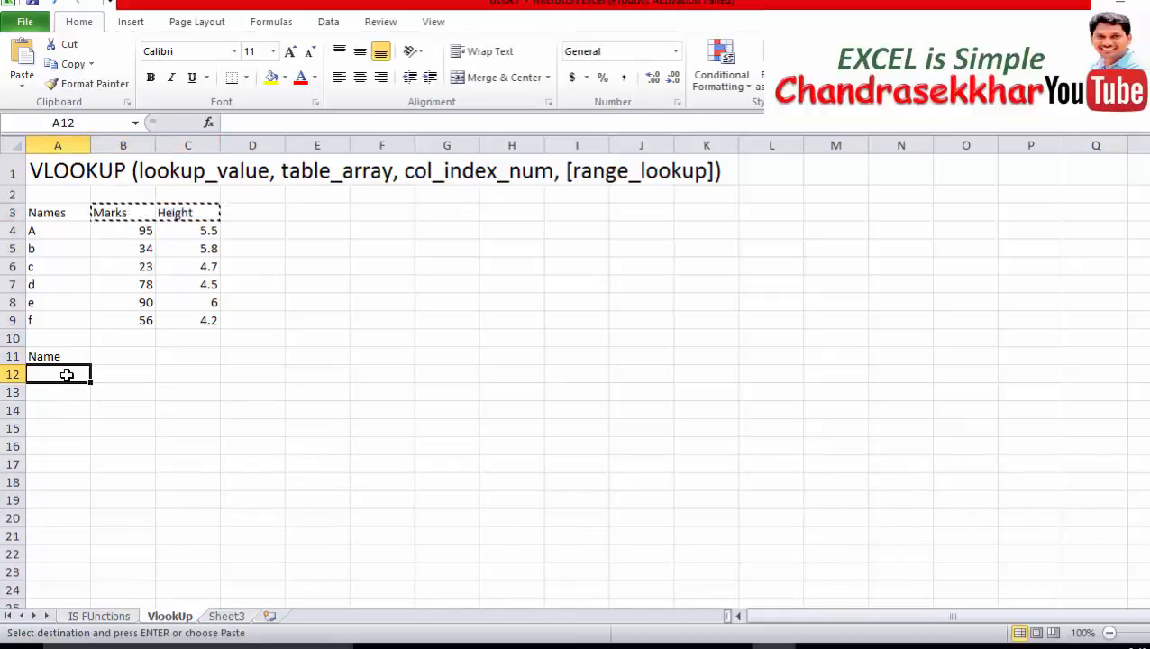
key("alt")
key("h")
key("v")
key("s")
key("v")
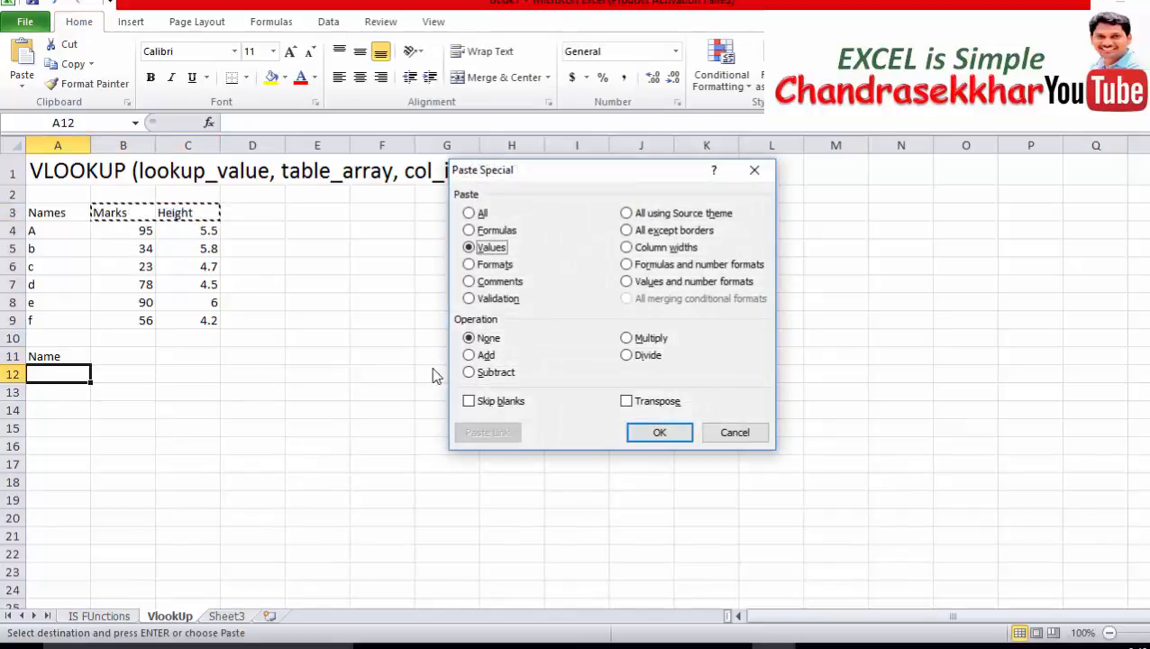
left_click(669, 402)
left_click(671, 435)
left_click(79, 413)
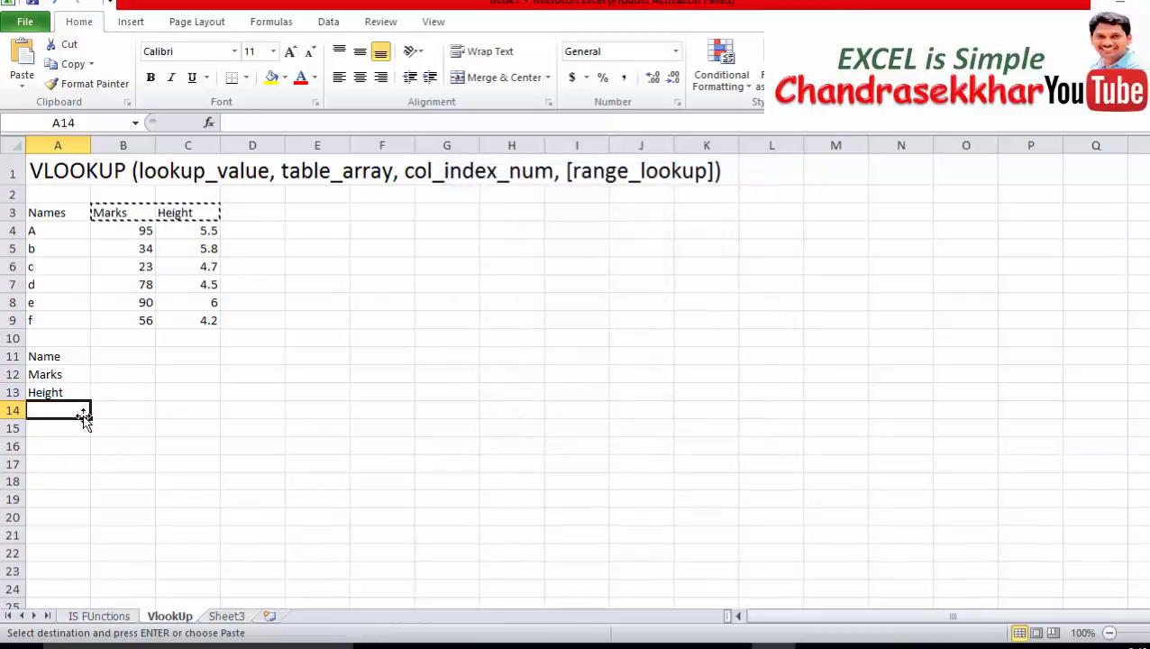
- Enter A as the name to look up in cell B11
left_click(106, 362)
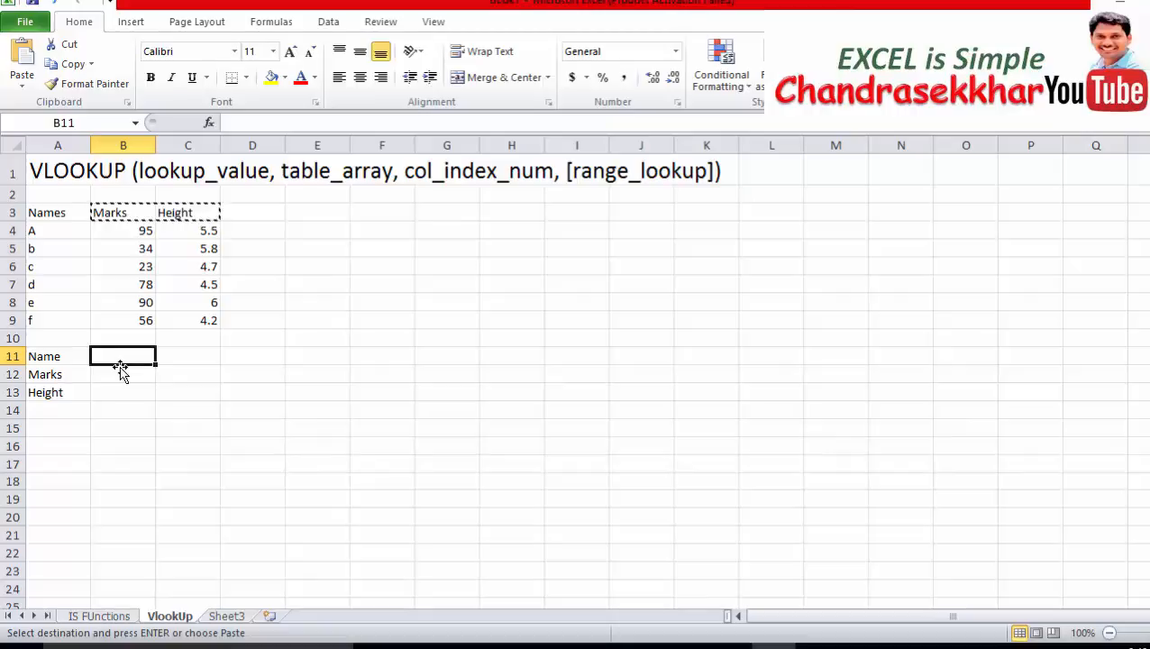
type("A")
key("Return")
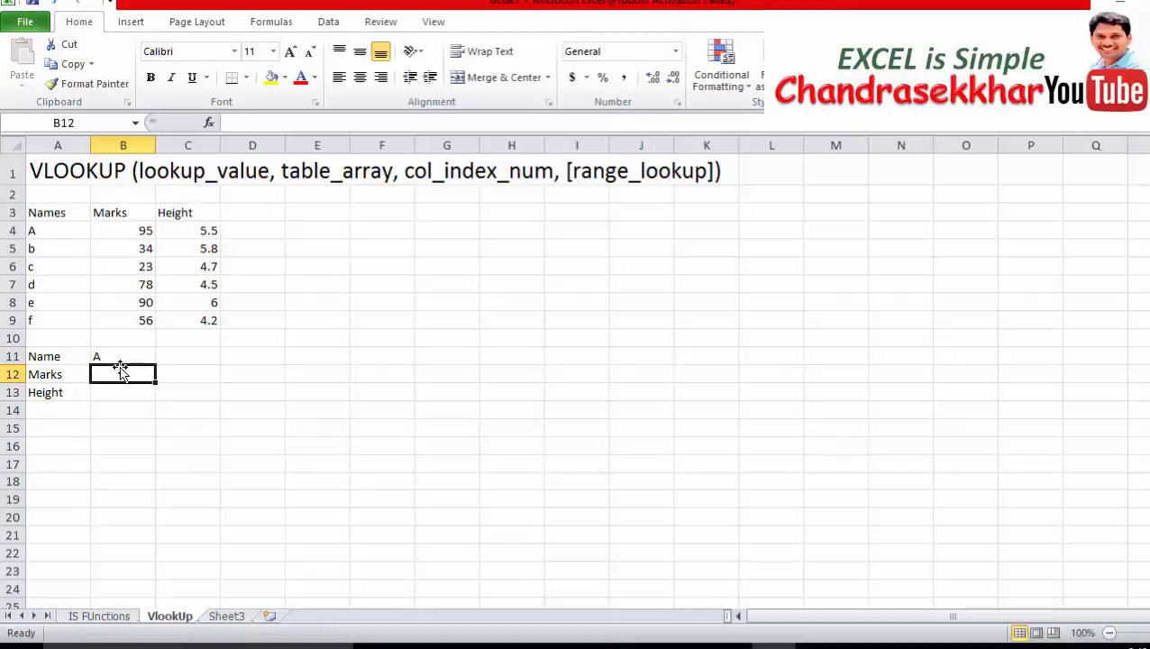
- Start a VLOOKUP formula in cell B12 beside the Marks label
left_click(111, 392)
left_click(117, 379)
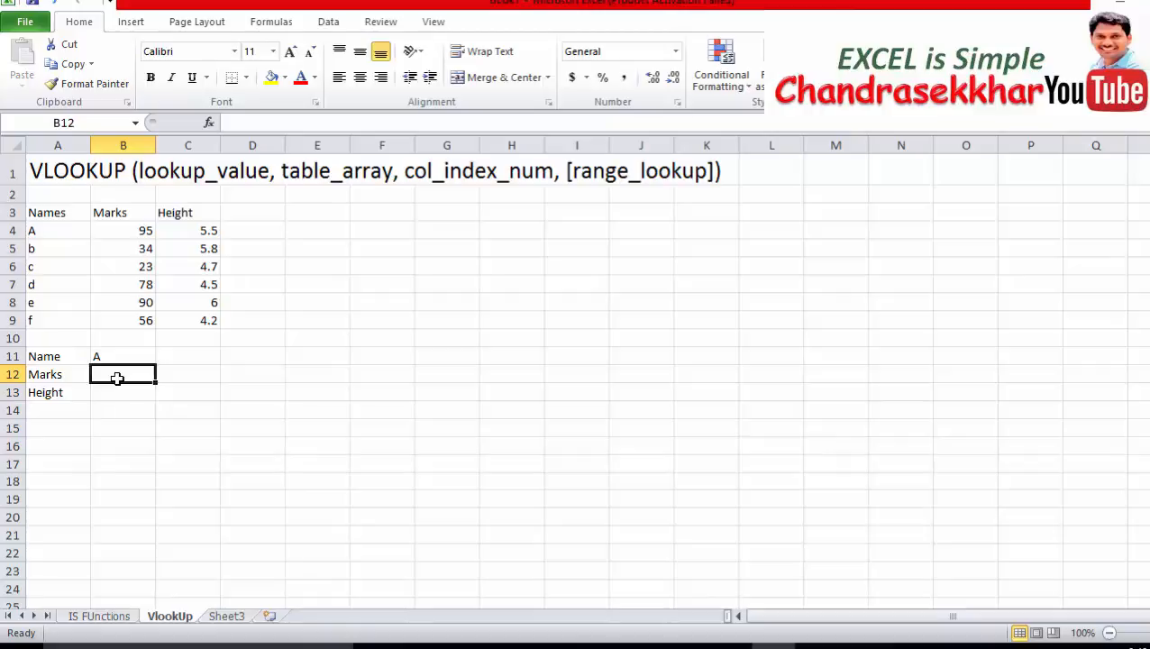
type("=")
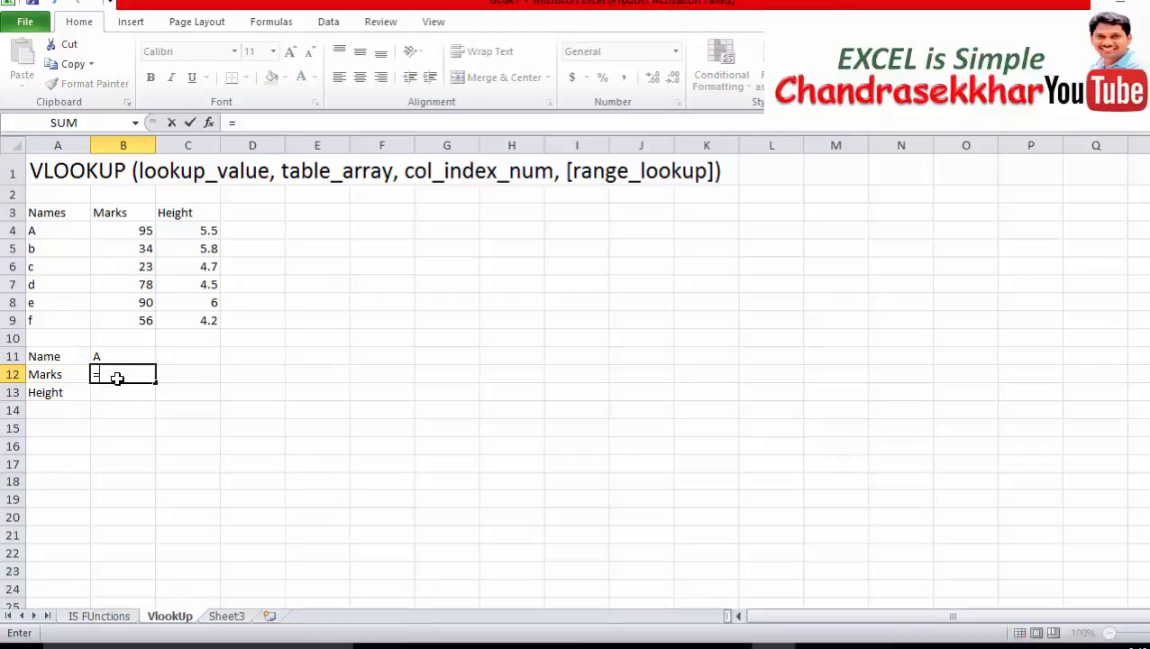
type("vlookup")
key("Tab")
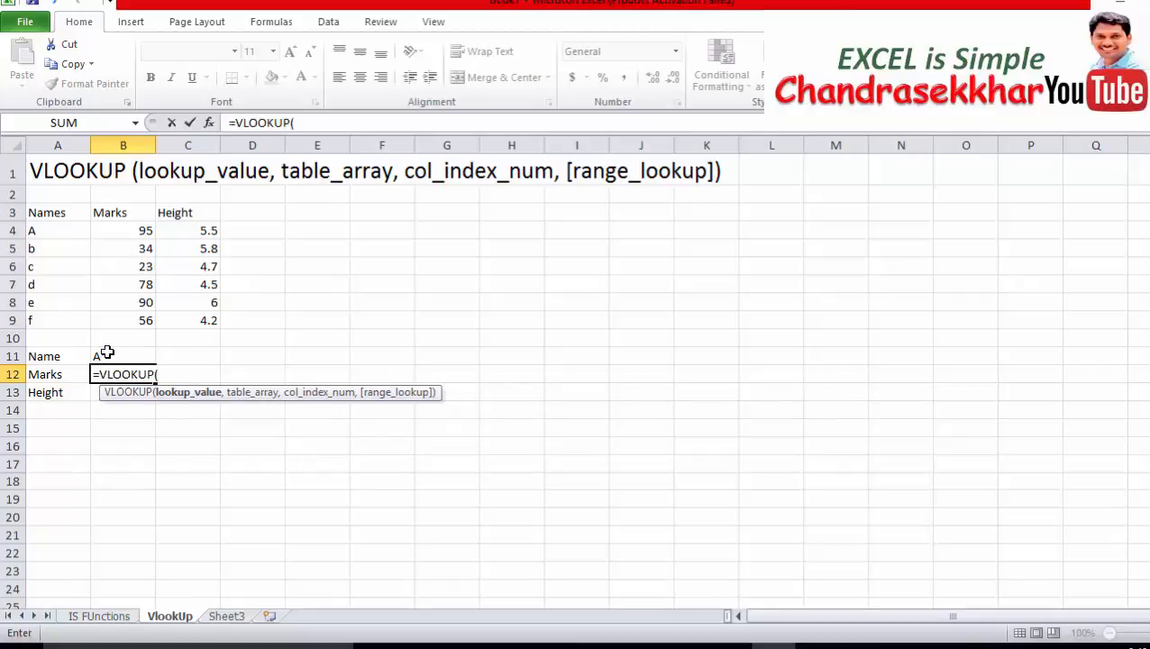
left_click(107, 352)
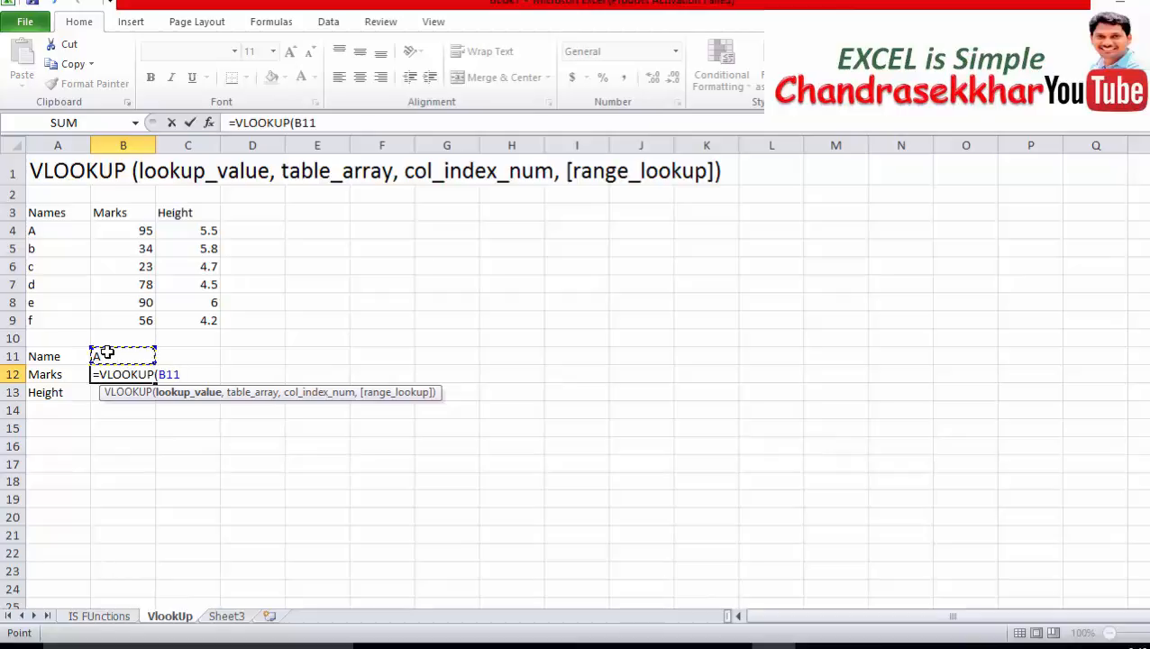
left_click(333, 121)
type(",")
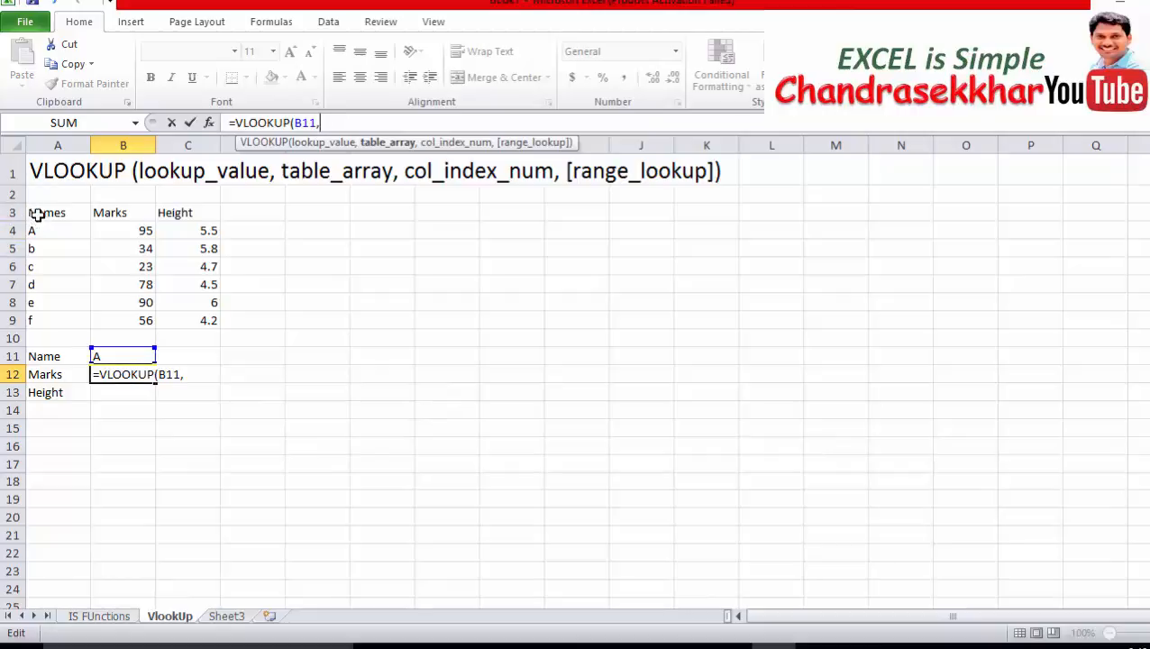
mouse_move(37, 214)
left_mouse_down()
mouse_move(143, 304)
mouse_move(197, 324)
left_mouse_up()
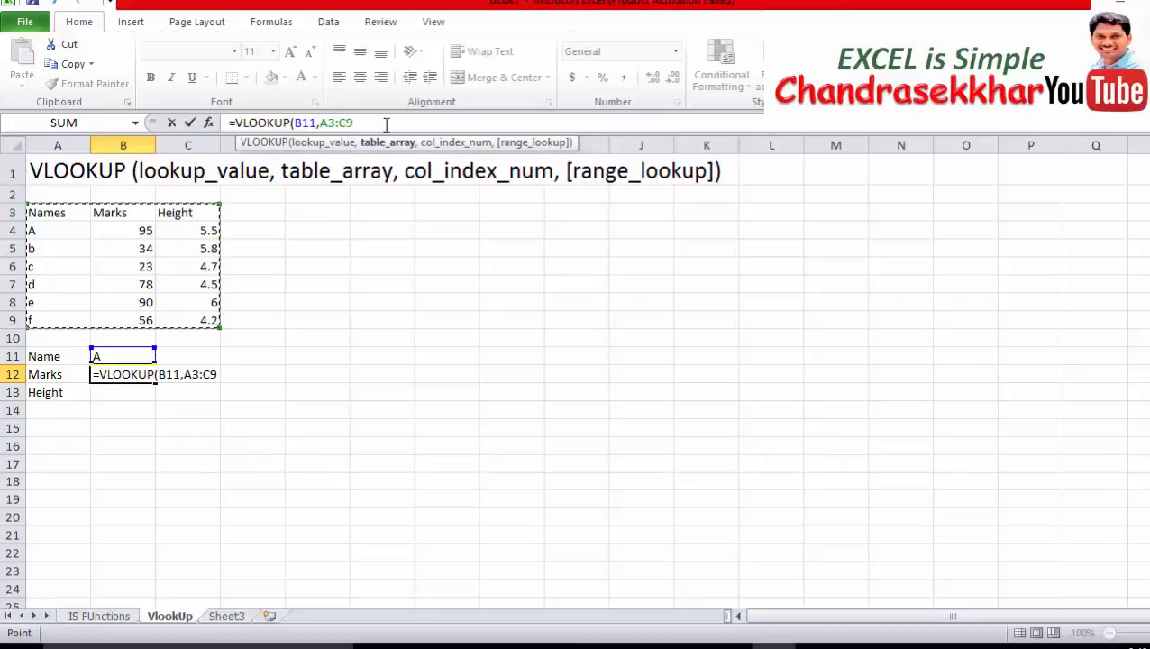
type(",")
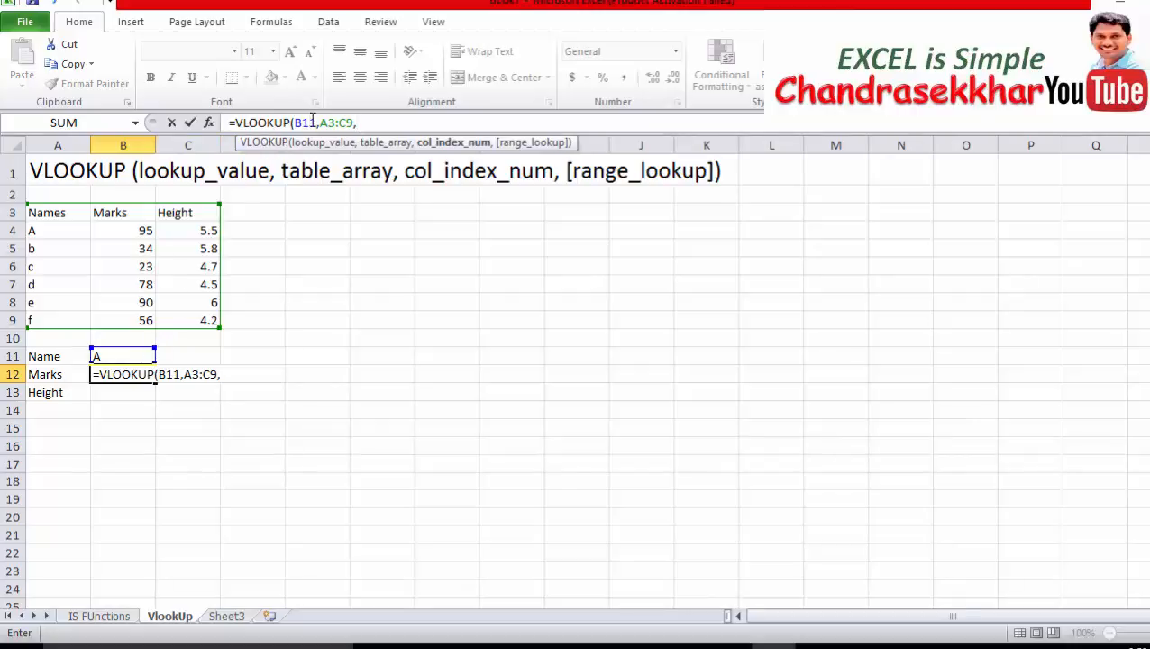
key("BackSpace")
key("BackSpace")
key("BackSpace")
key("BackSpace")
key("BackSpace")
key("BackSpace")
key("BackSpace")
key("BackSpace")
key("BackSpace")
key("BackSpace")
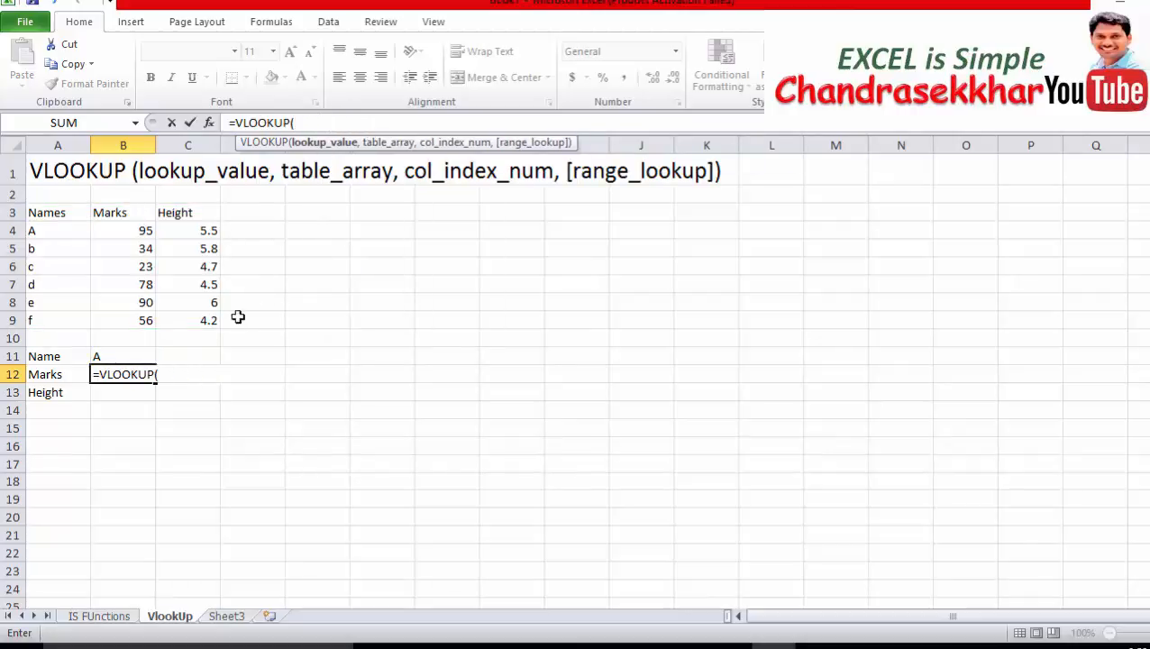
- Supply B11 as the lookup value and the range A3:C9 as the table array in the VLOOKUP formula
left_click(122, 357)
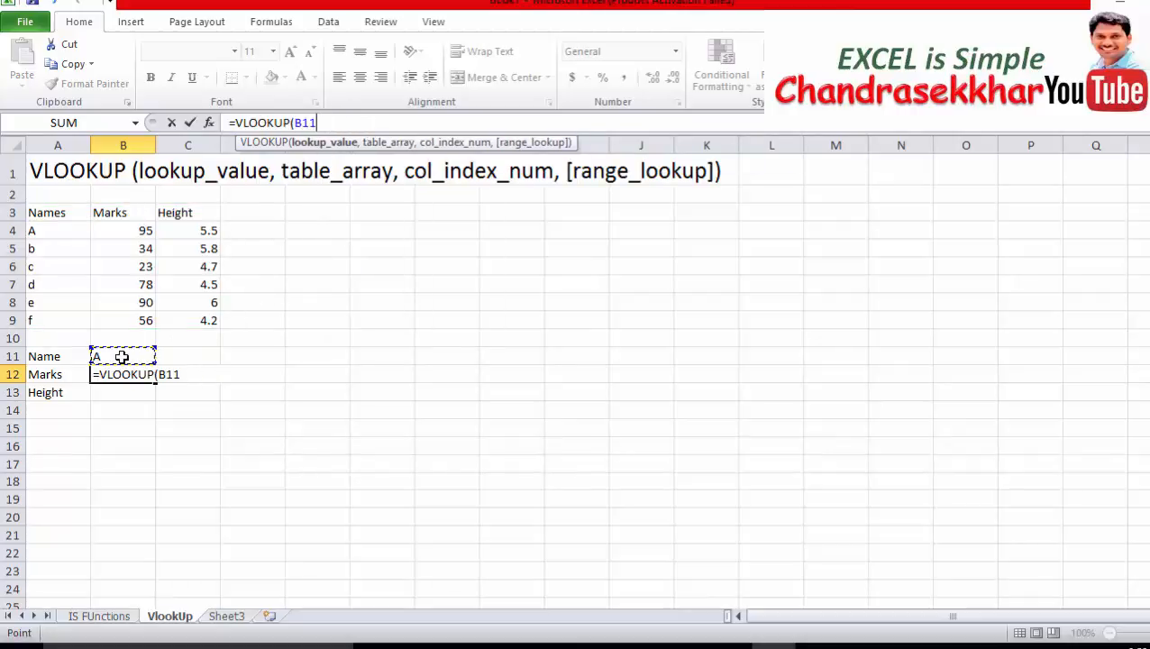
left_click(376, 119)
type(",")
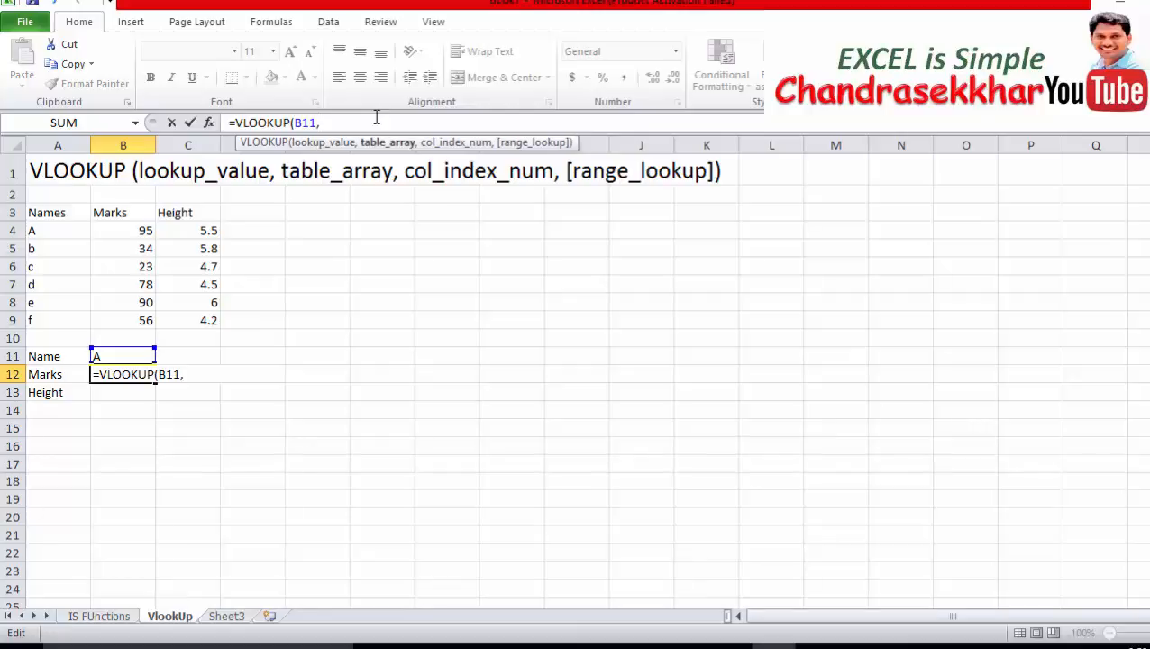
left_click_drag(33, 214, 213, 320)
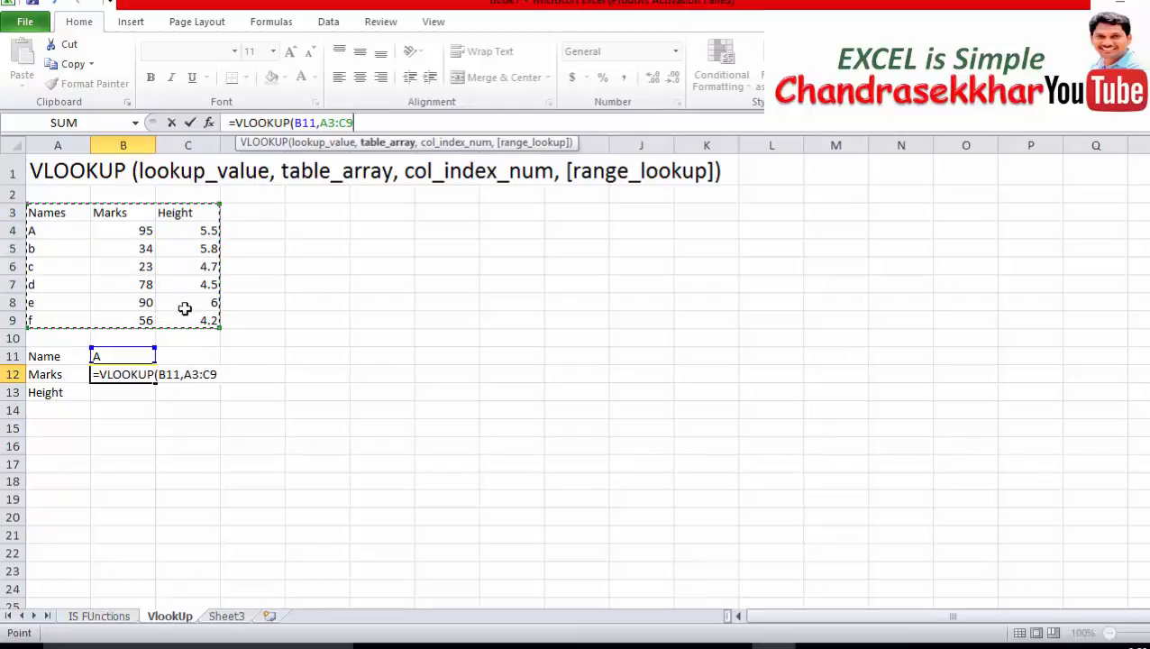
left_click(368, 124)
type(",")
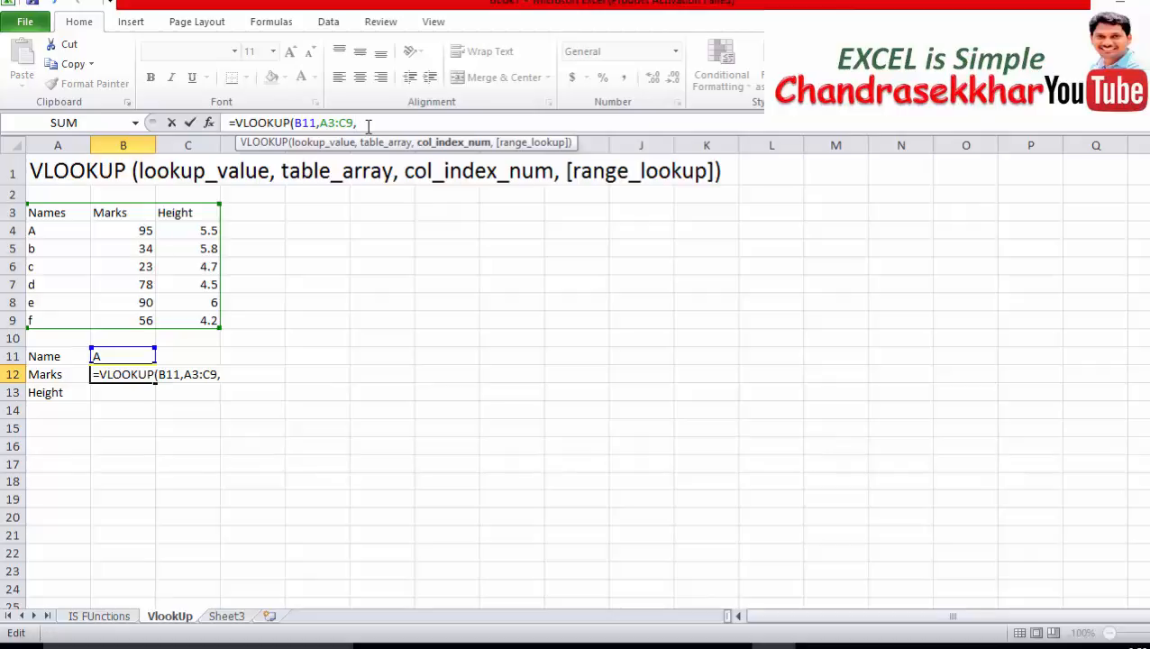
- Complete the Marks VLOOKUP with column index 2 and FALSE for an exact match, and enter the formula
type("2,")
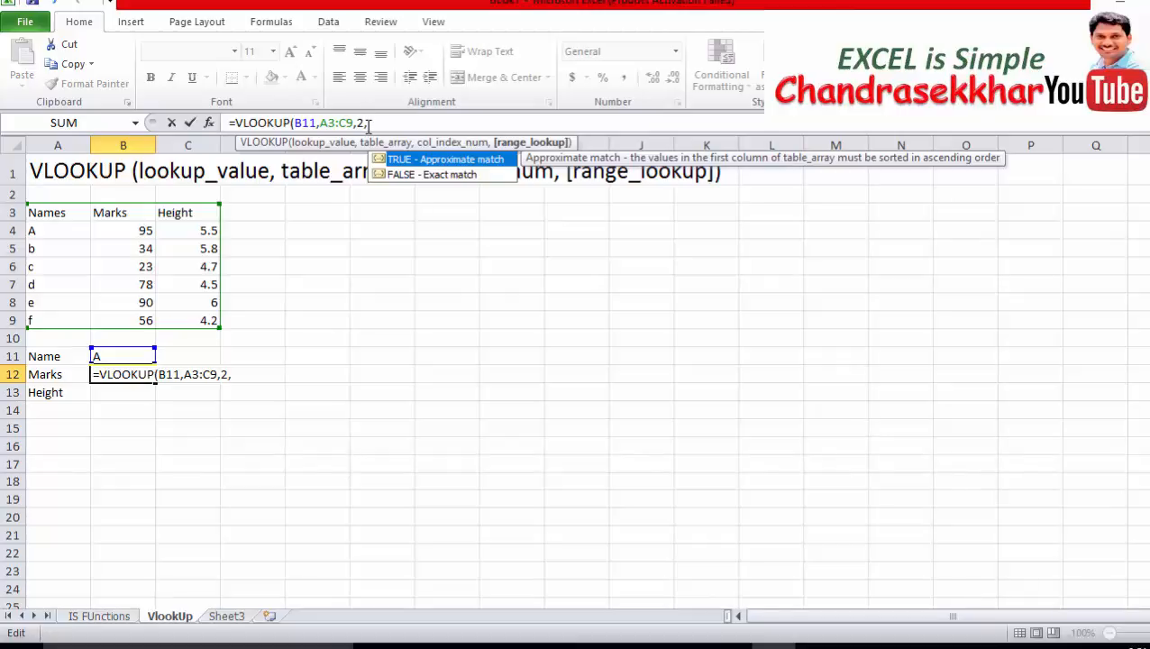
key("Down")
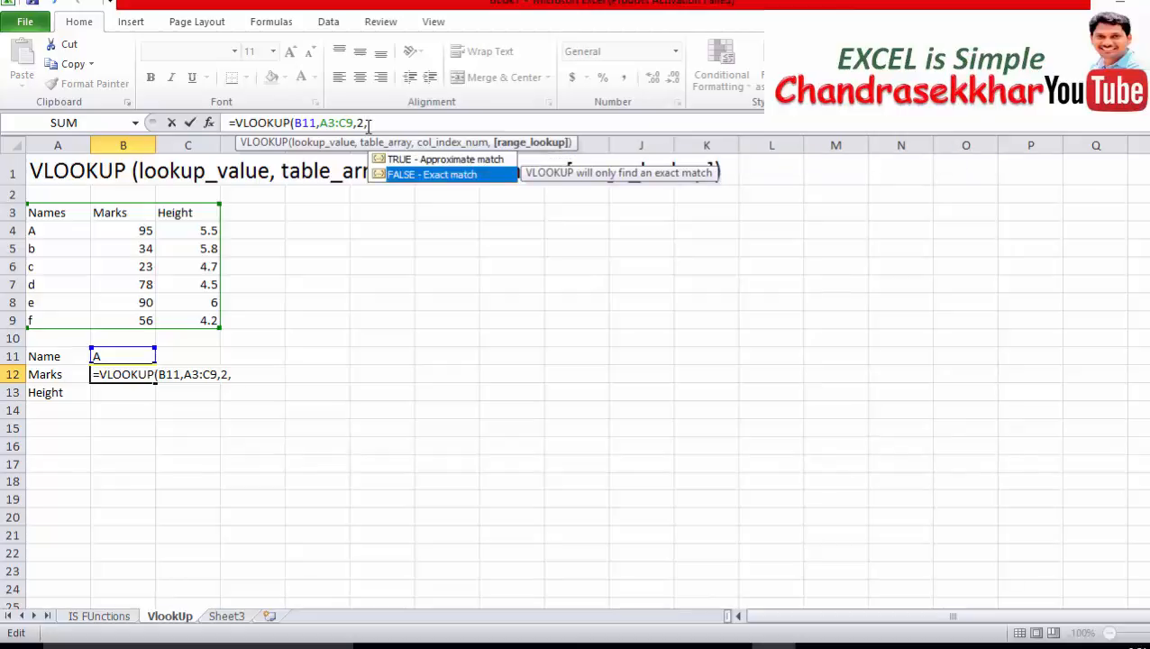
key("Tab")
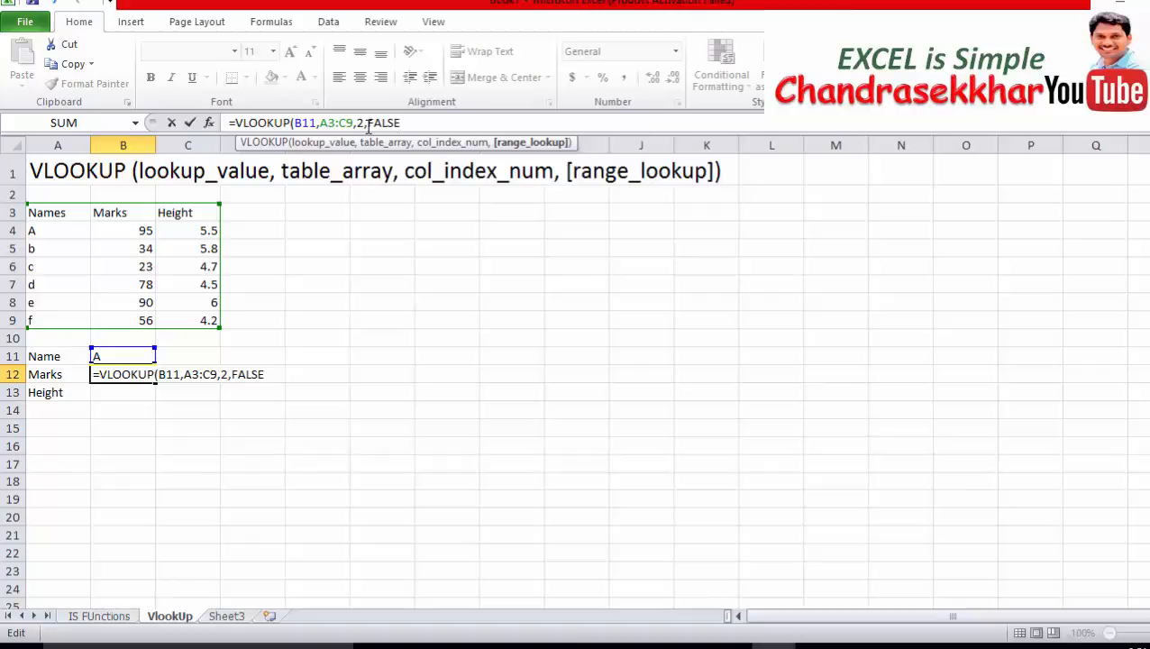
type(")")
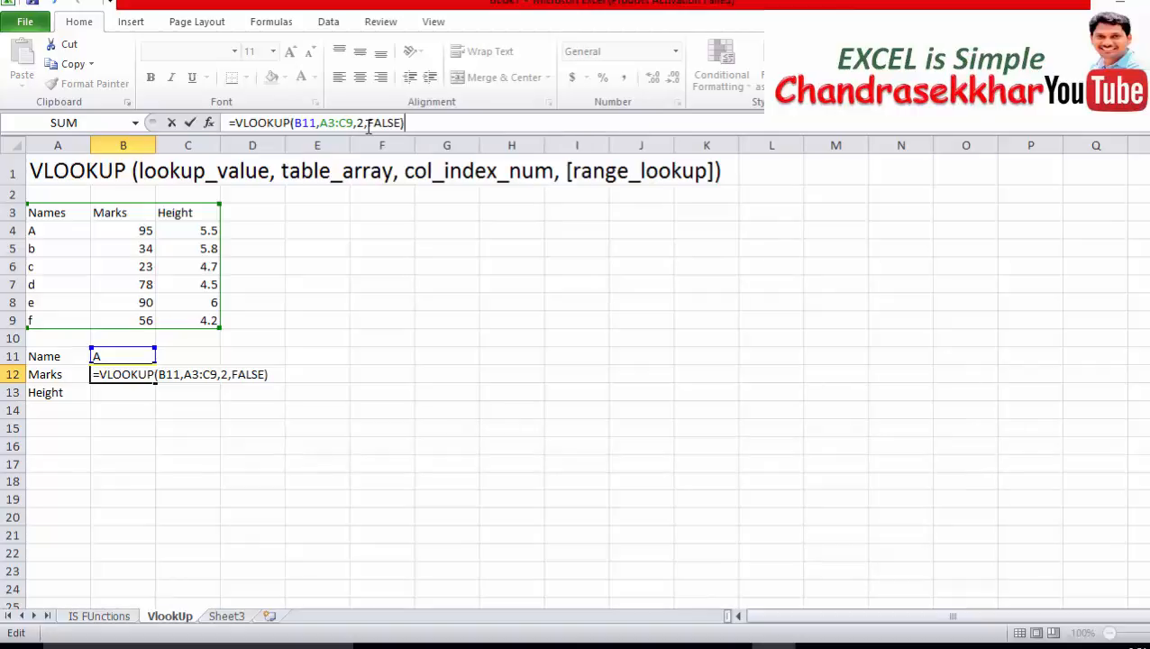
key("Return")
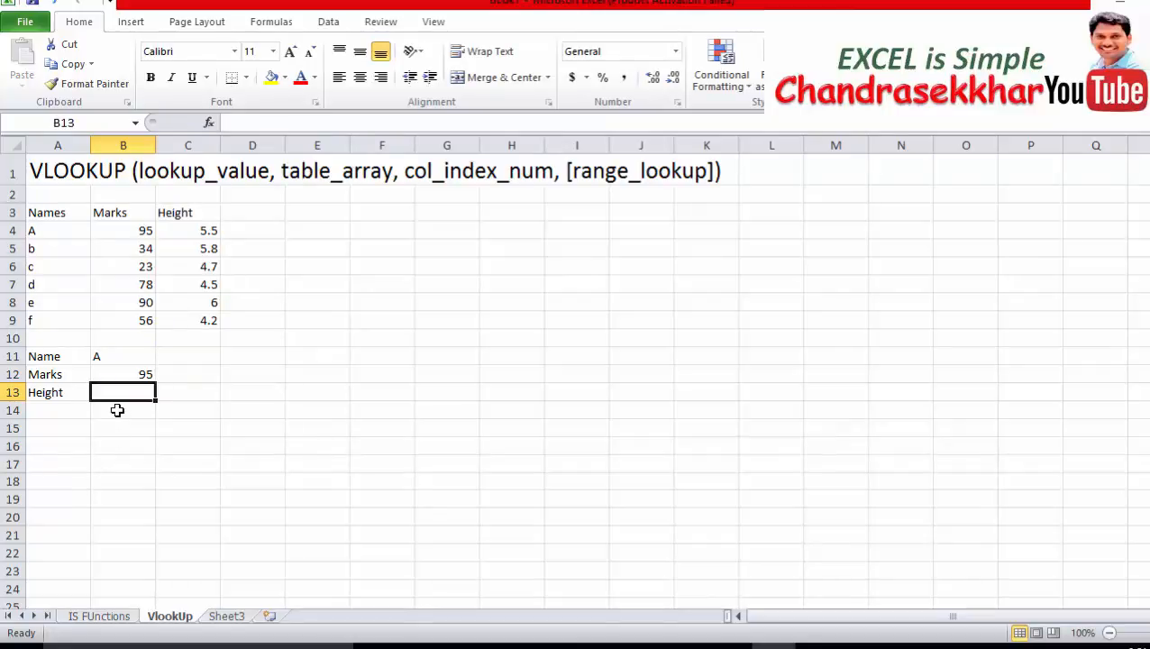
- Start a VLOOKUP formula in cell B13 beside the Height label, with B11 as lookup value and A3:C9 as table array
type("=")
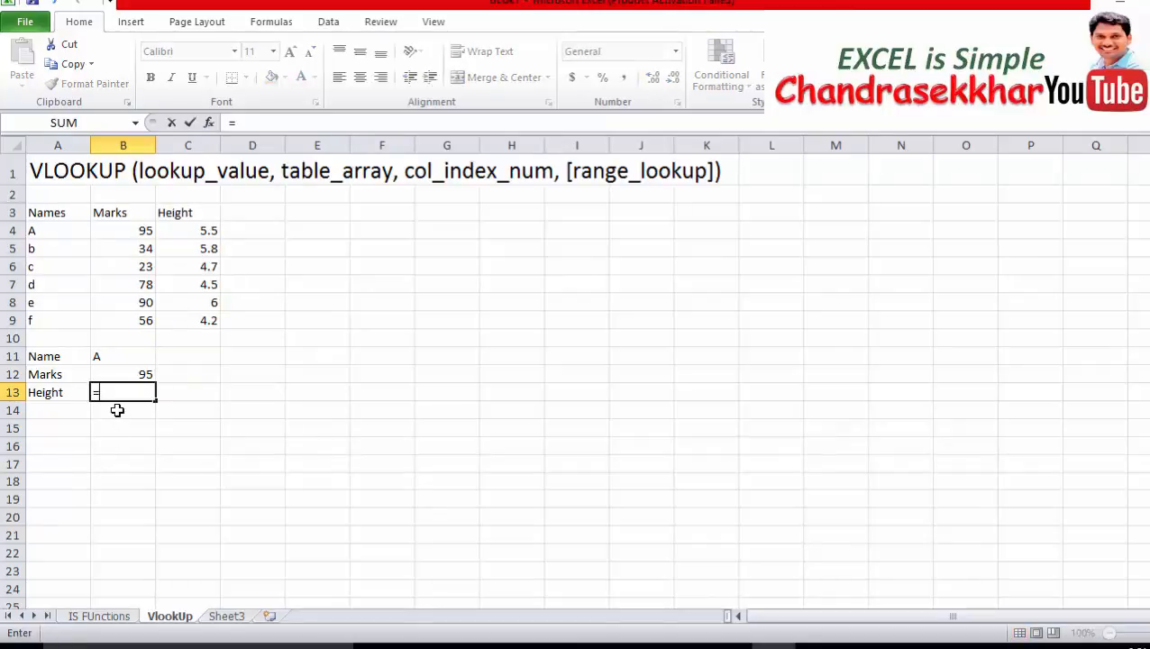
type("vl")
key("Tab")
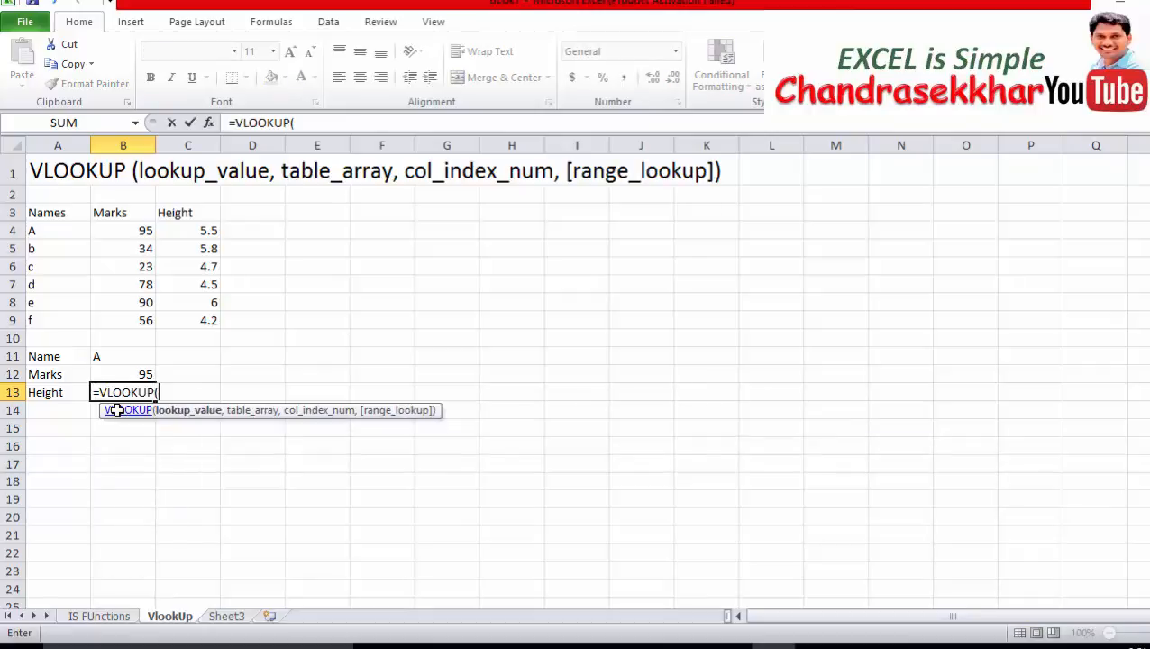
left_click(107, 355)
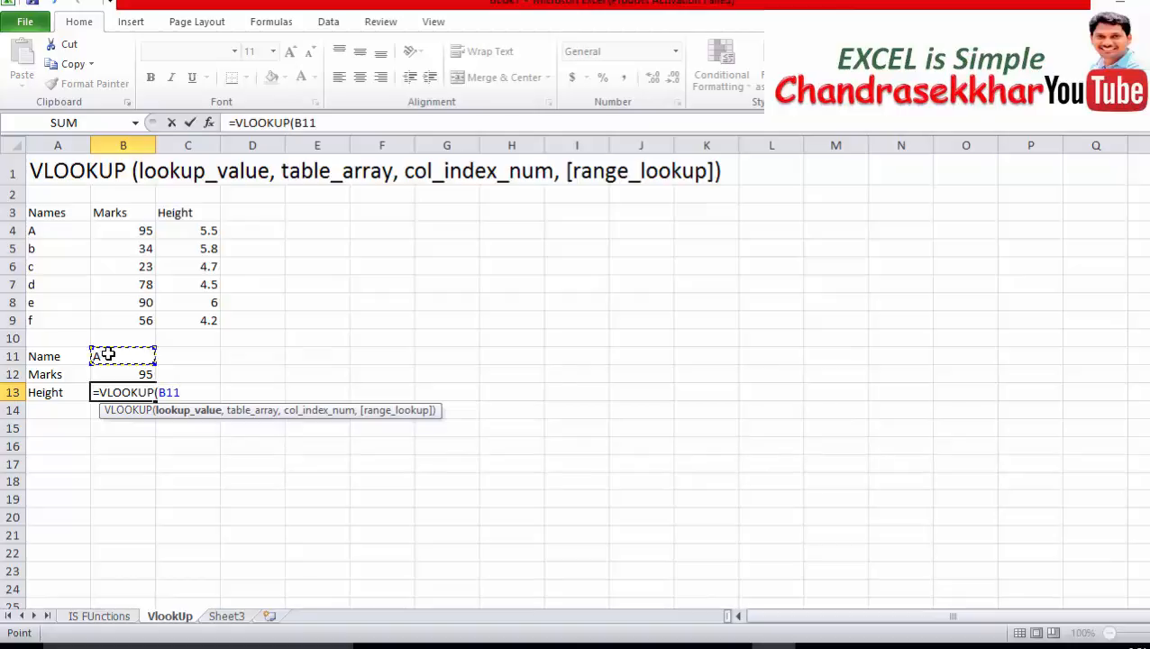
type(",")
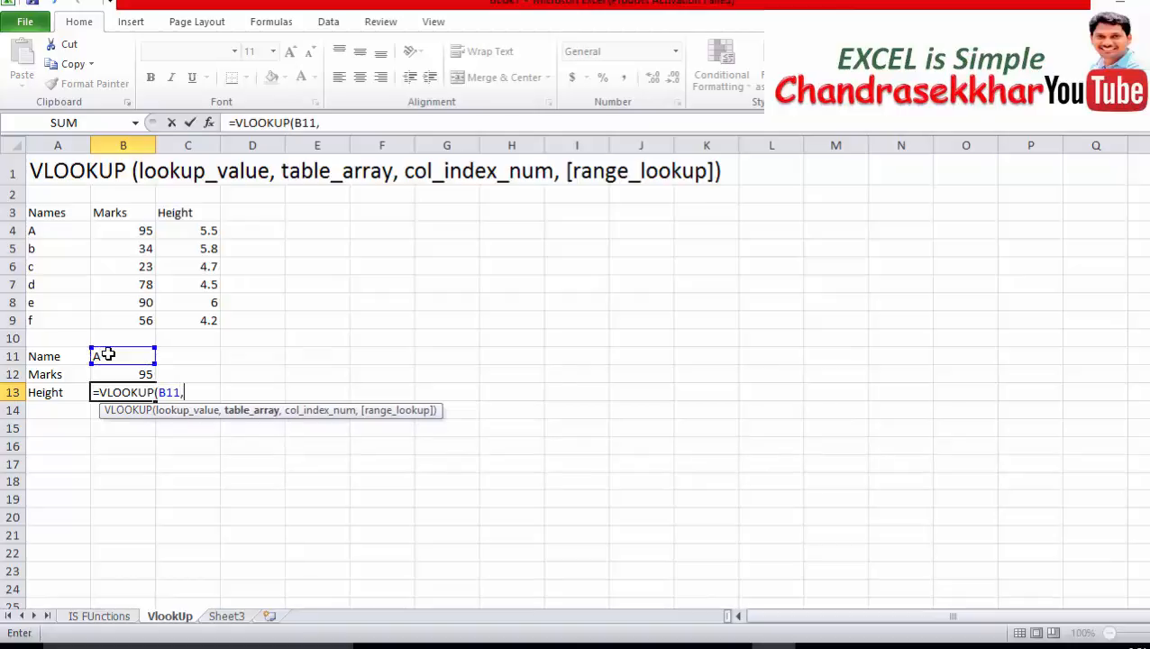
left_click_drag(40, 213, 185, 315)
left_click(401, 120)
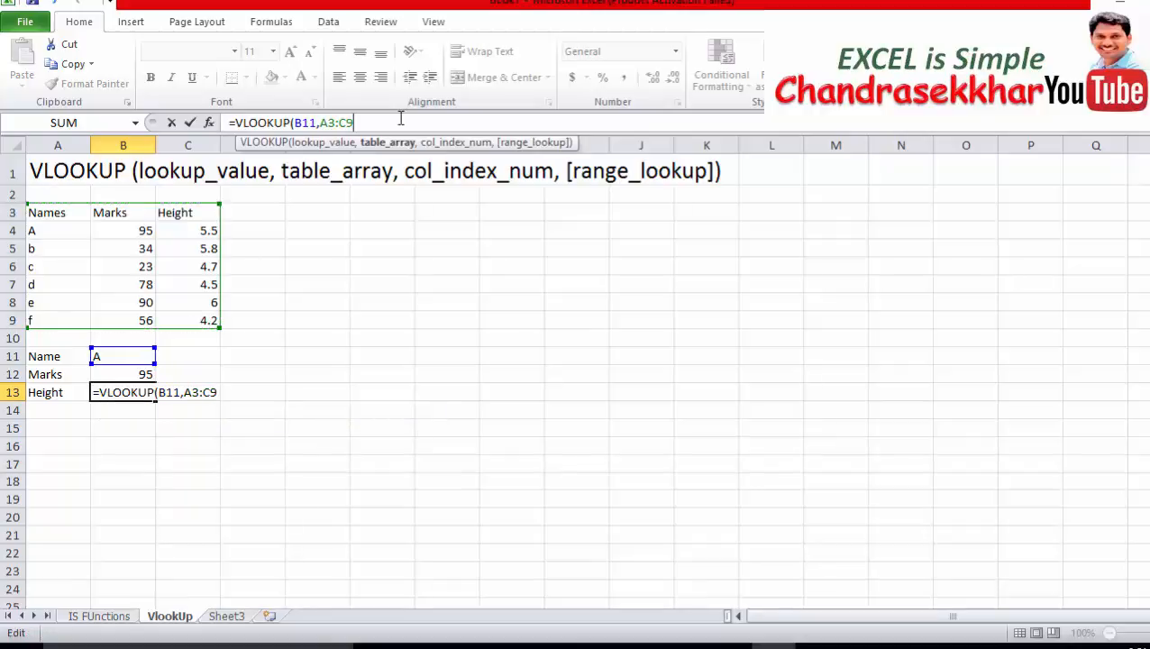
type(",")
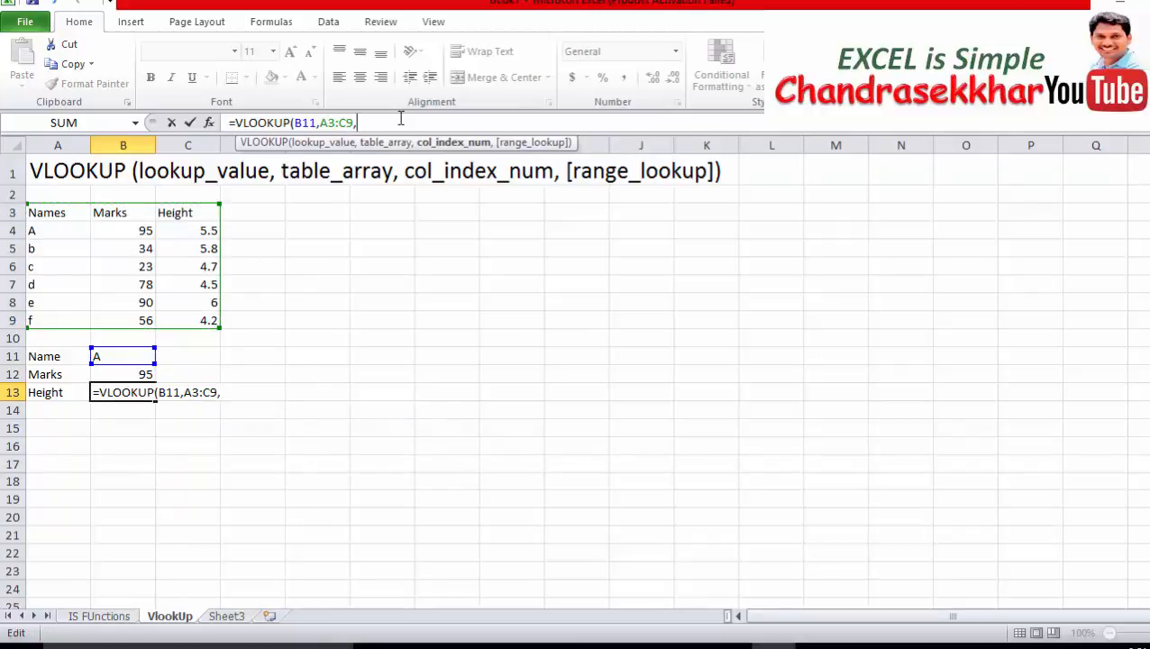
- Add column index 3 and FALSE for an exact match to the Height VLOOKUP formula
type("3,")
key("Down")
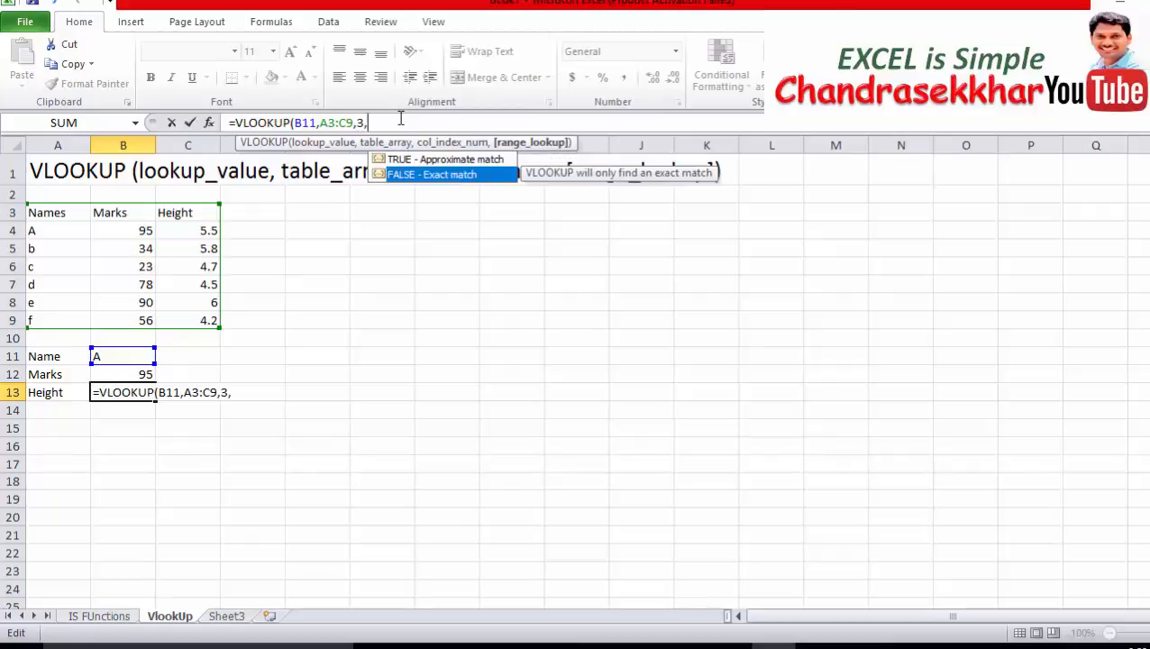
key("Tab")
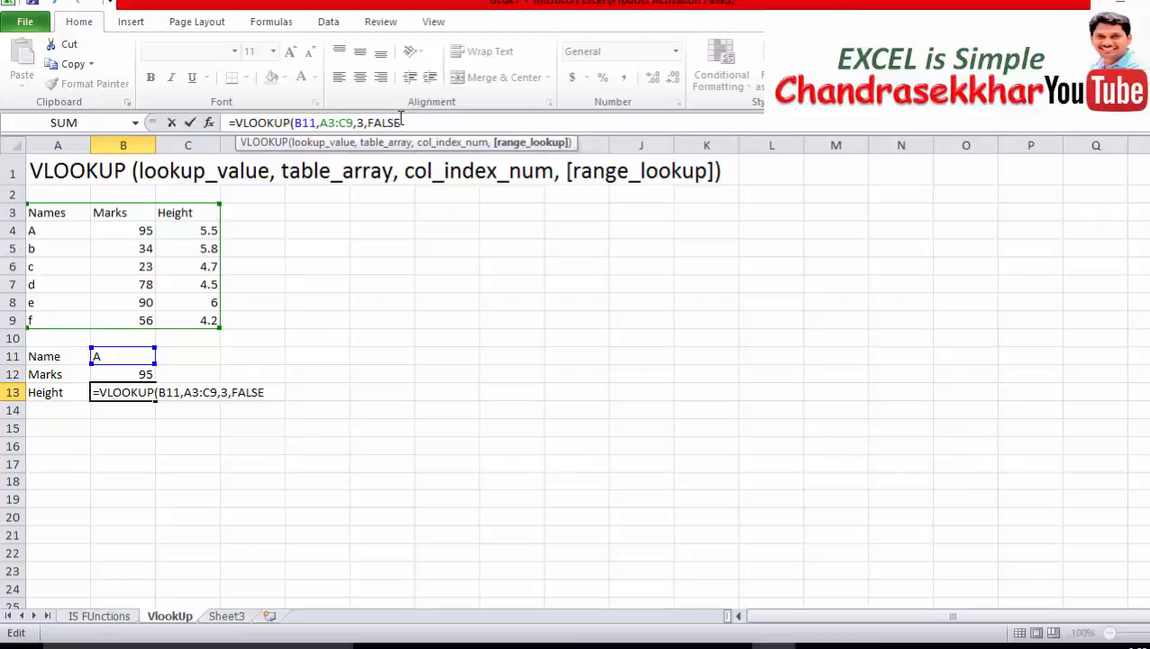
- Replace the exact-match argument of the Height VLOOKUP with TRUE for an approximate match, close the parenthesis and enter the formula
key("BackSpace")
key("BackSpace")
key("BackSpace")
key("BackSpace")
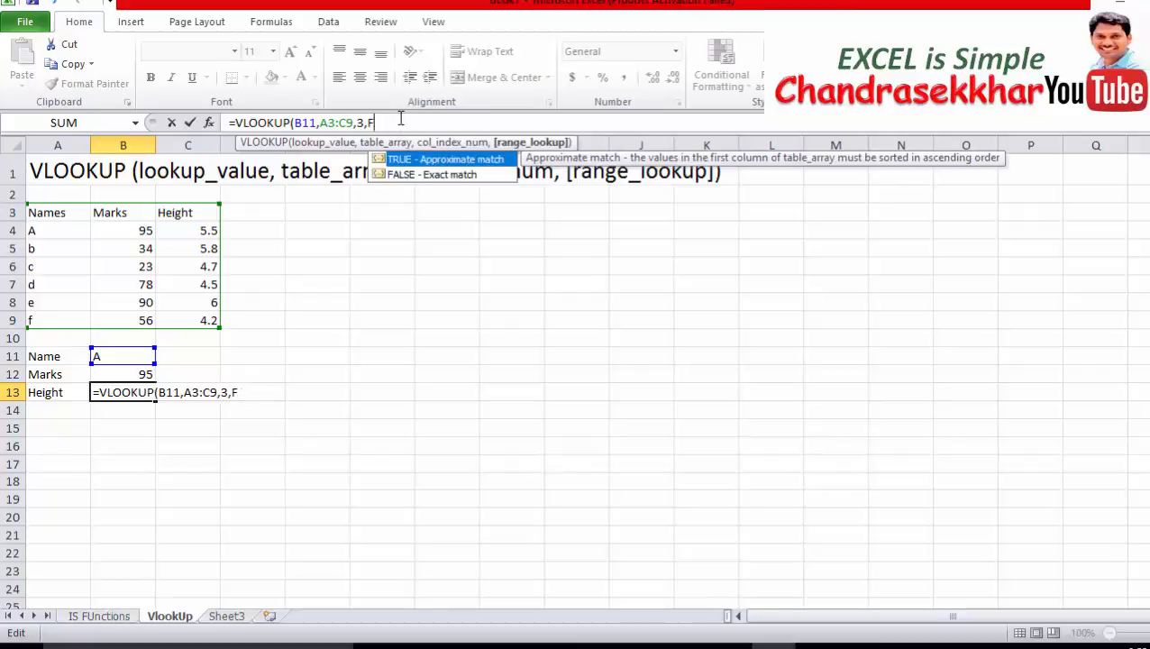
key("BackSpace")
key("Tab")
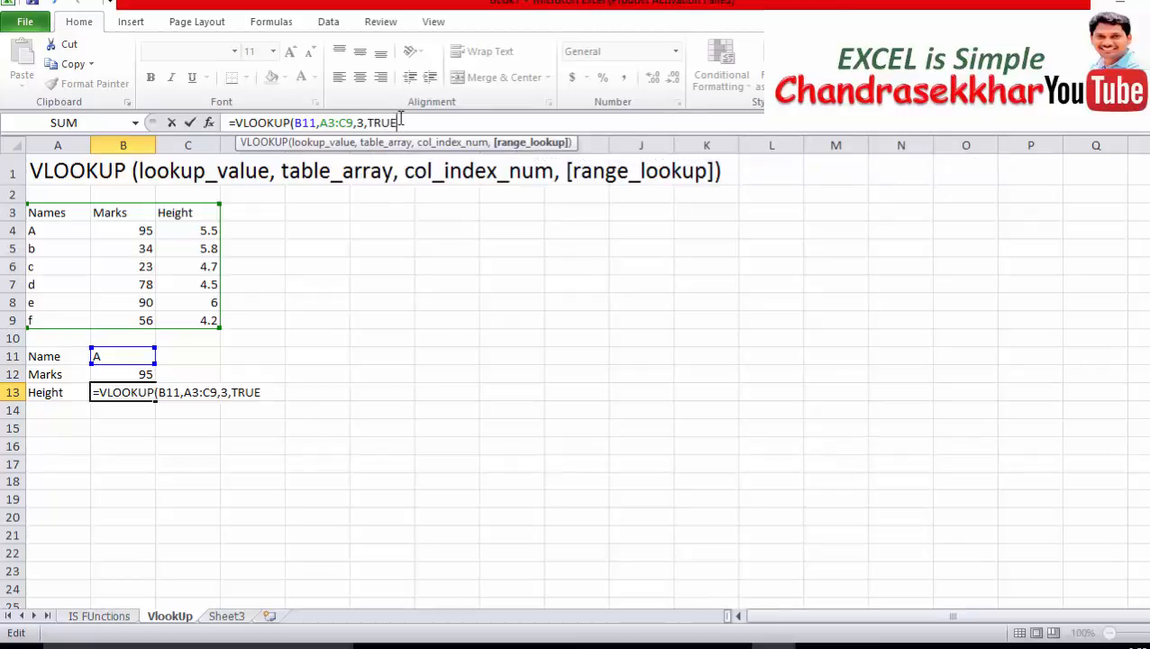
type(")")
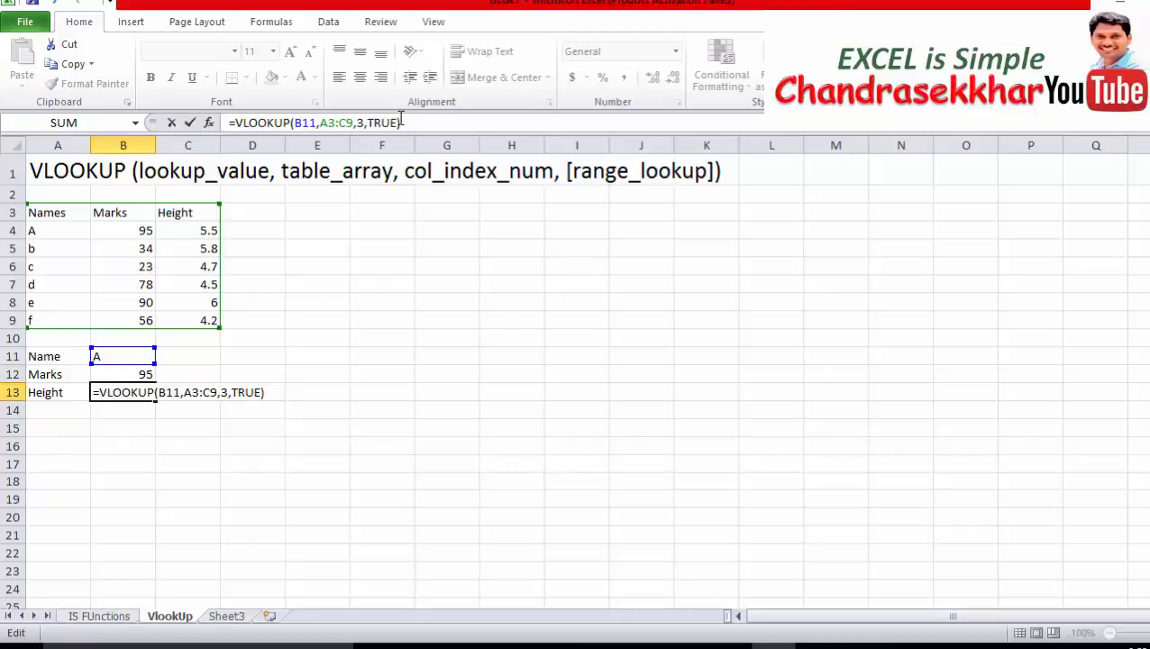
key("Return")
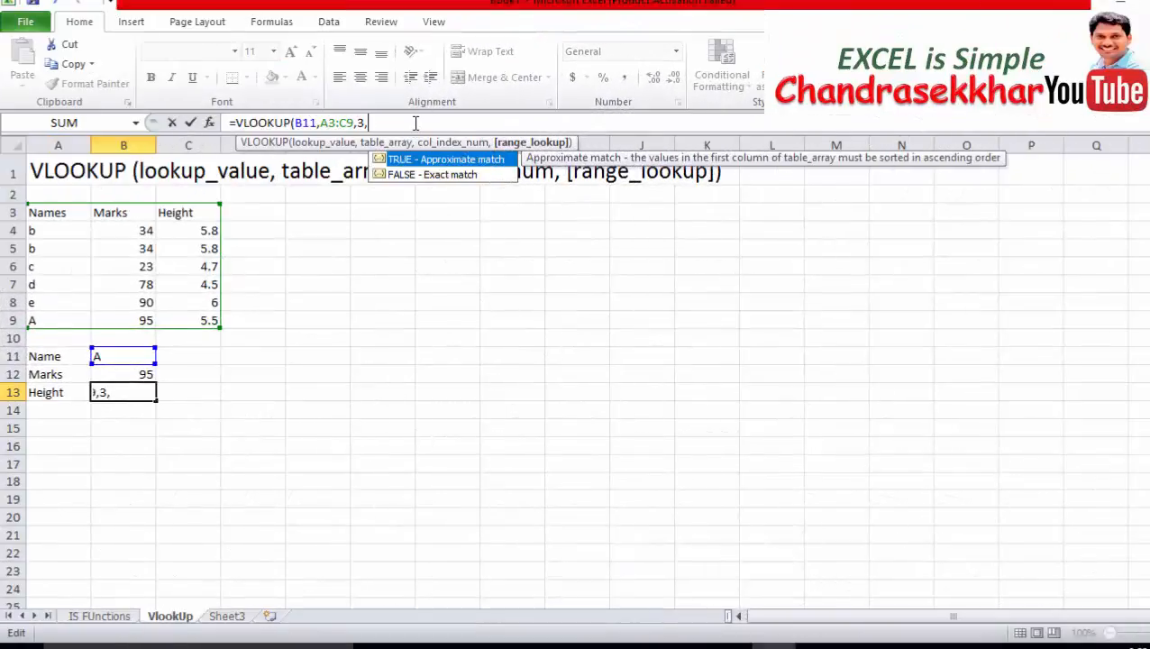
- Finish the reopened Height formula in B13 with TRUE as its range_lookup argument and enter it
type("TRUE")
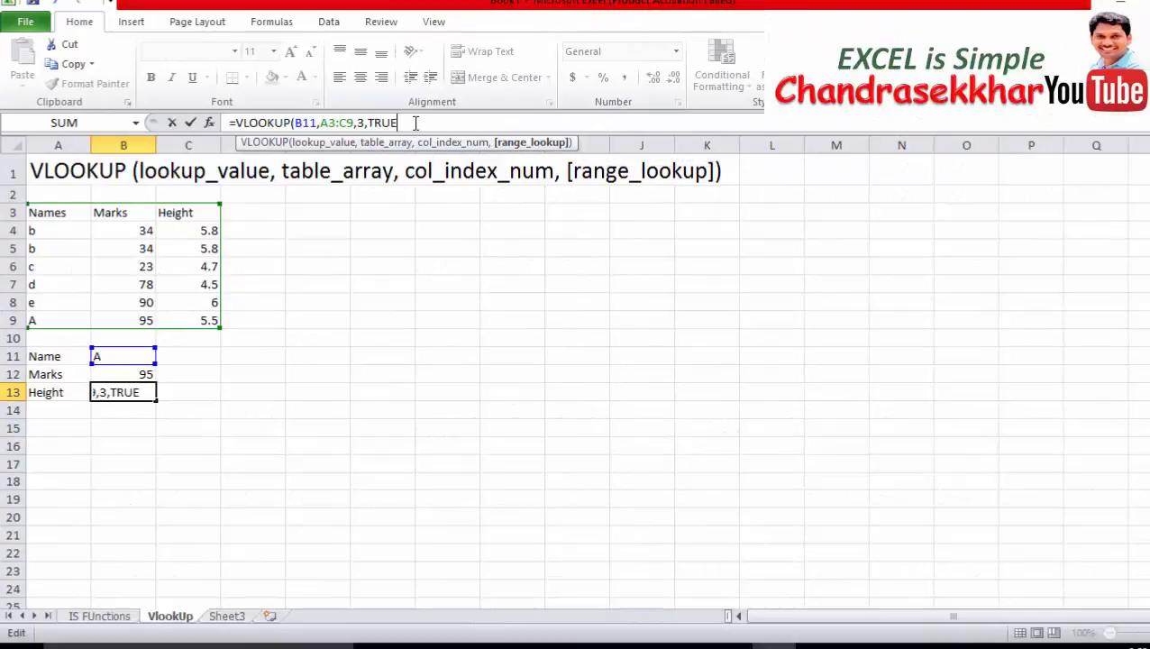
type(")")
key("Return")
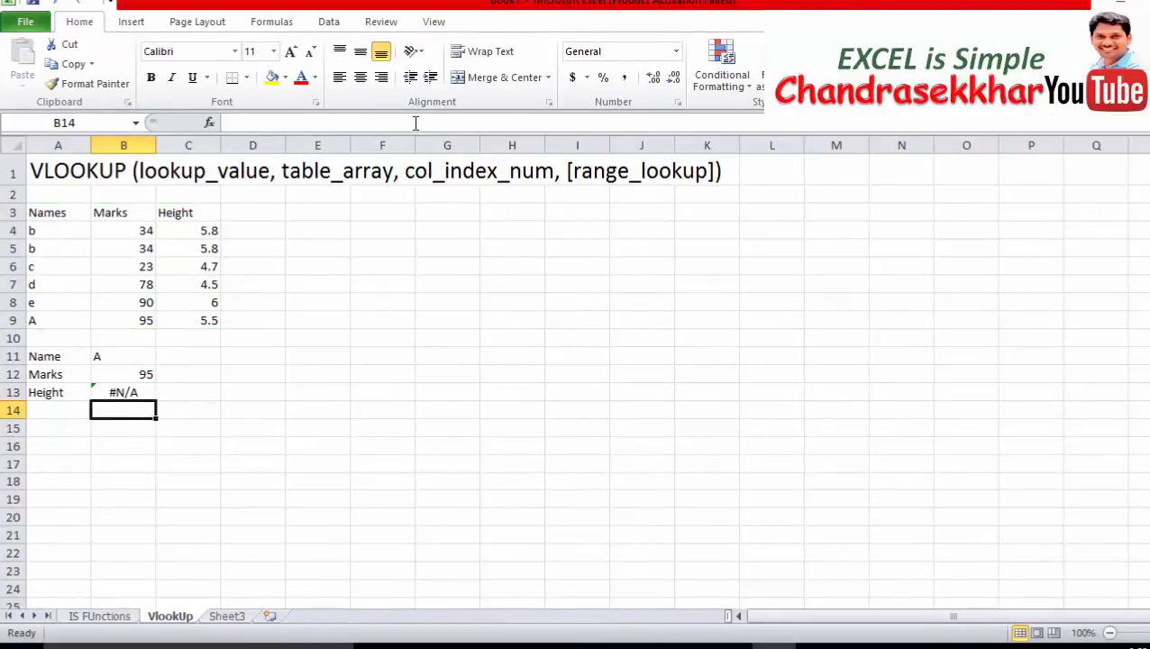
- Edit the Height formula in B13 to use FALSE for an exact match and enter it
left_click(105, 390)
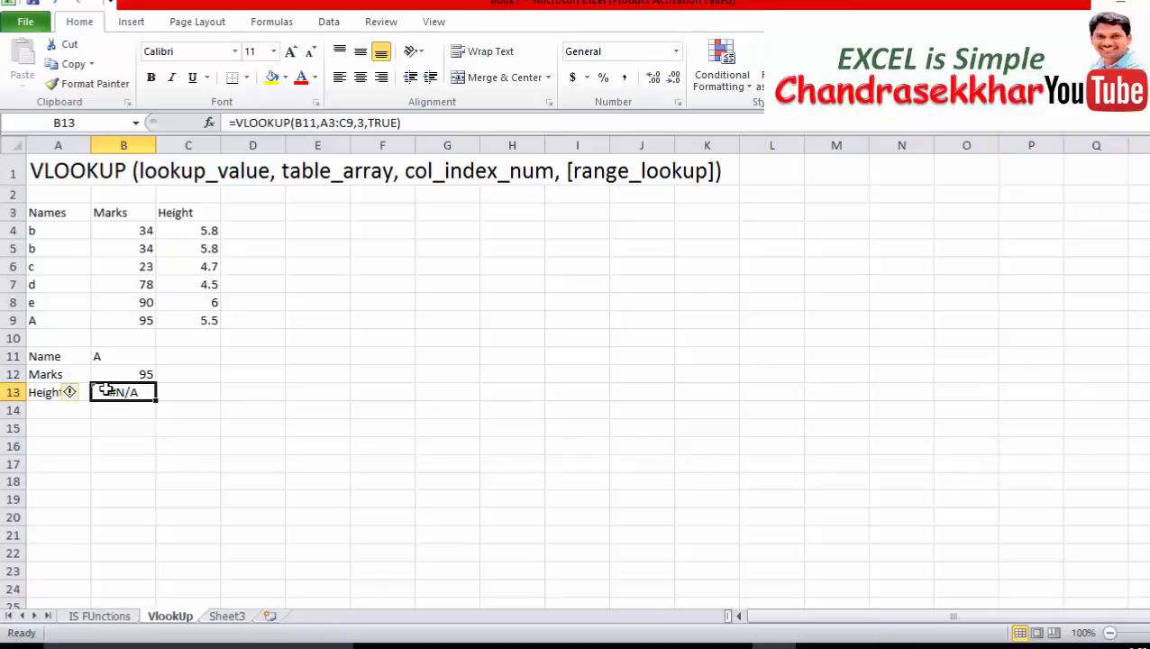
left_click(396, 123)
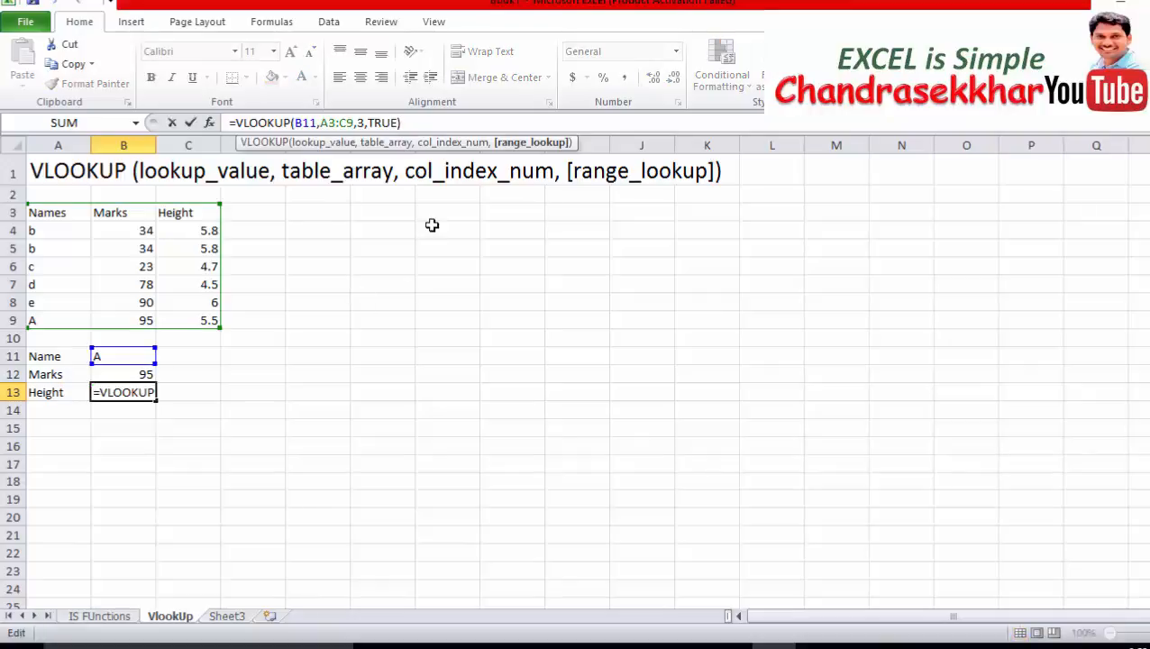
key("BackSpace")
key("BackSpace")
key("BackSpace")
key("BackSpace")
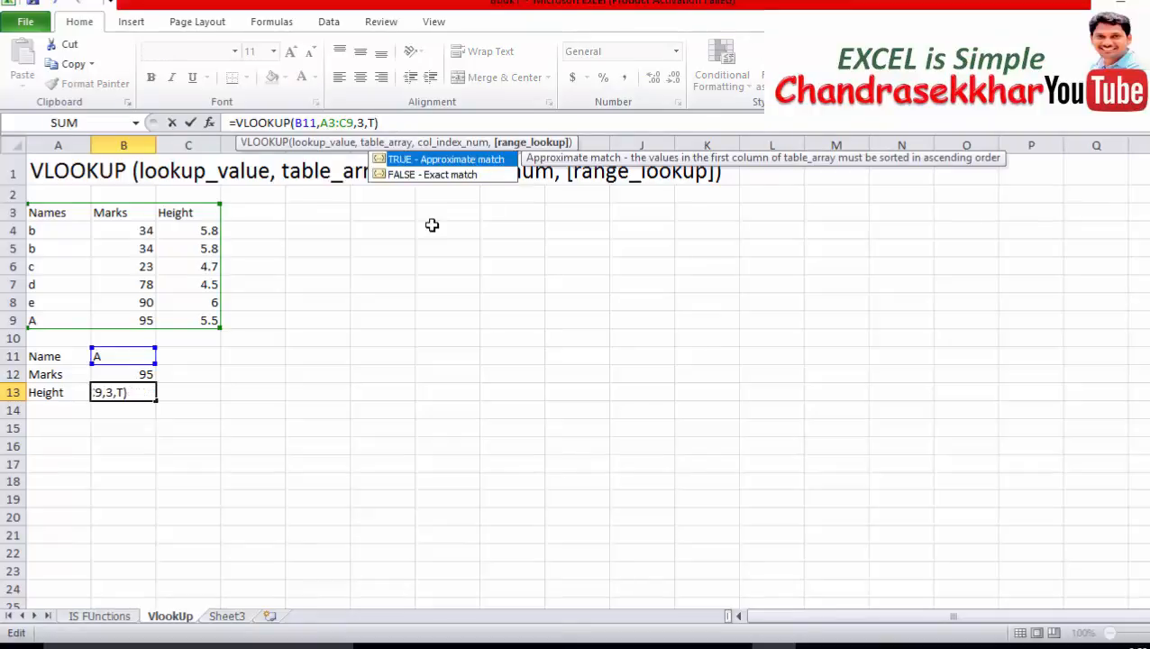
key("Down")
key("Tab")
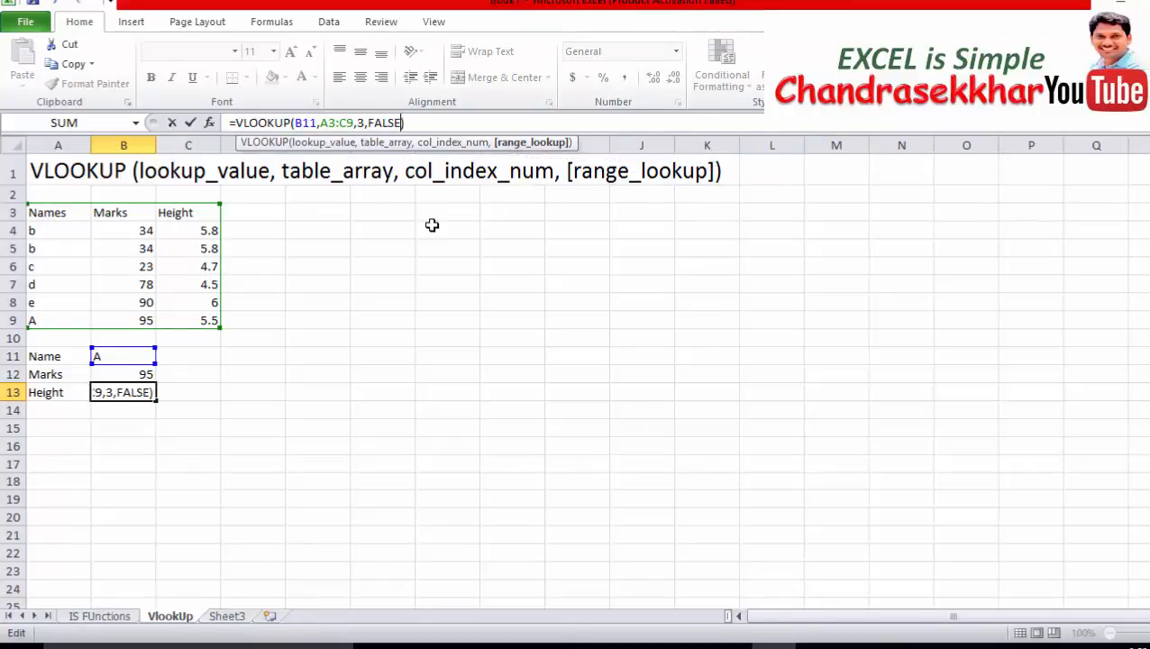
key("Return")
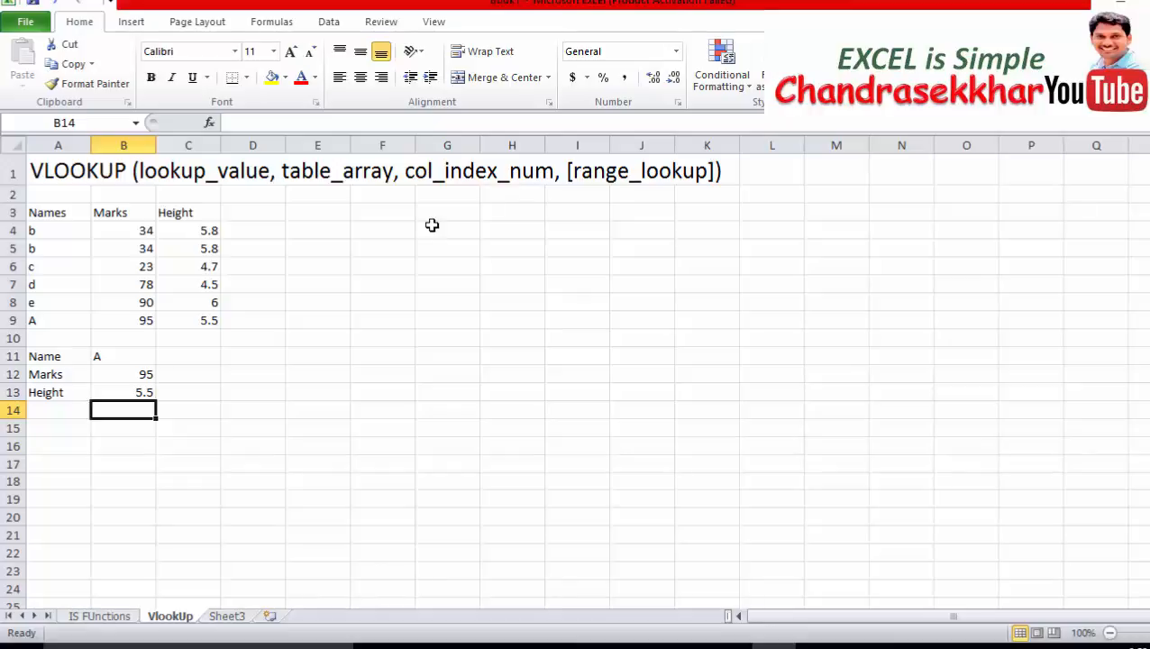
- Change the lookup name in cell B11 to b
left_click(134, 379)
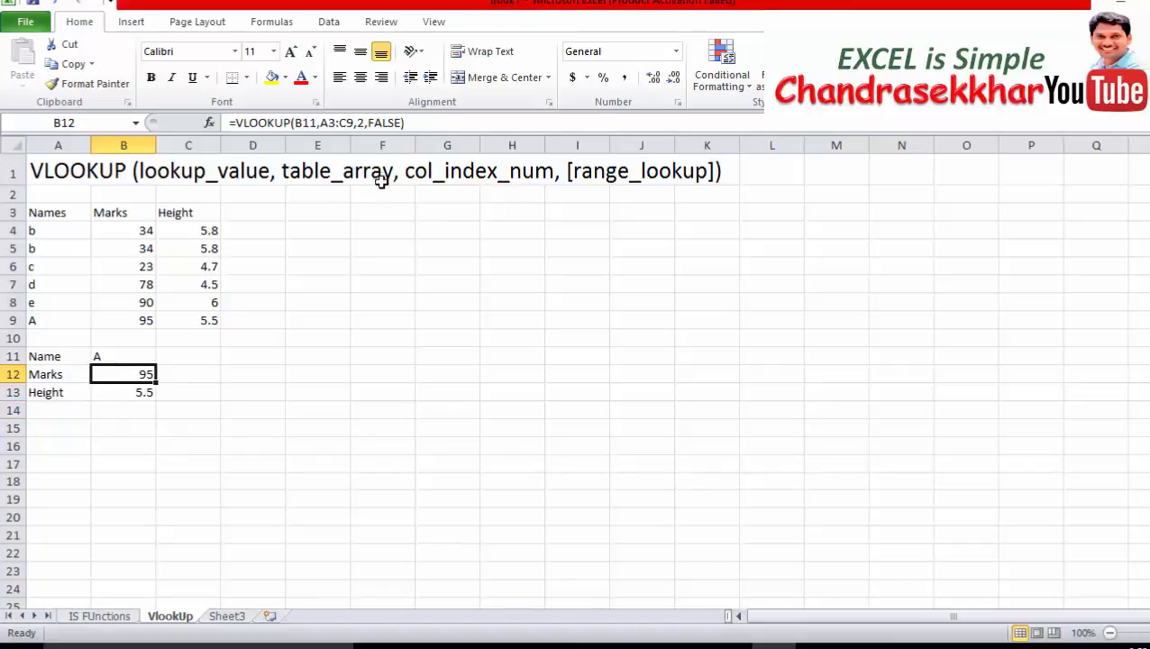
left_click(115, 359)
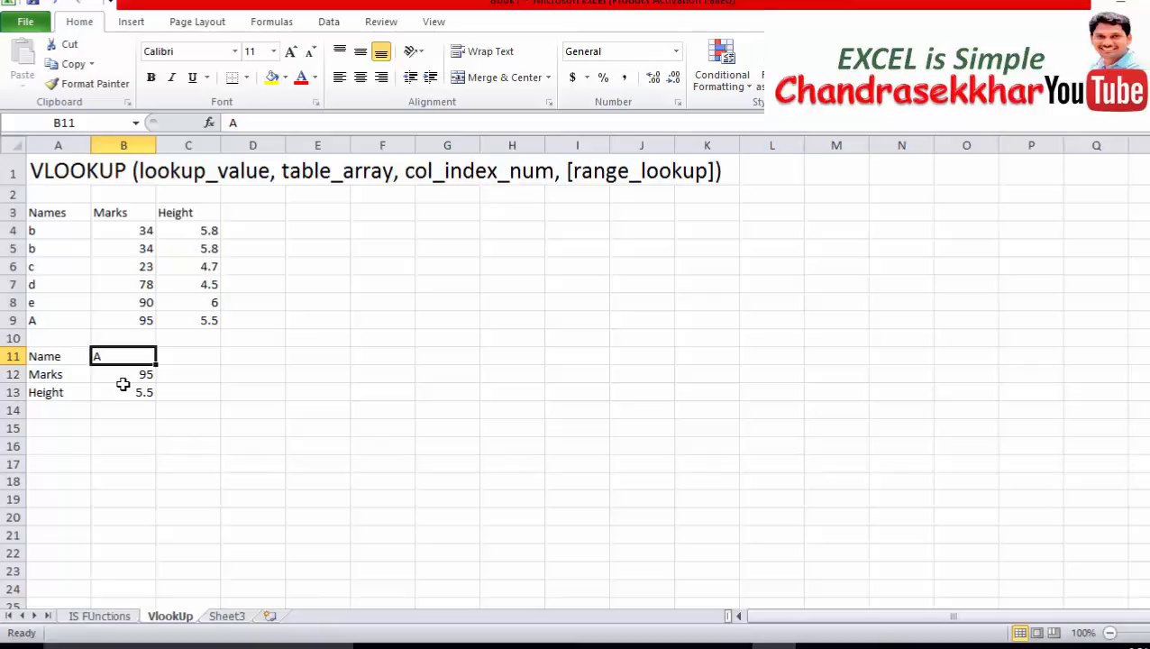
type("b")
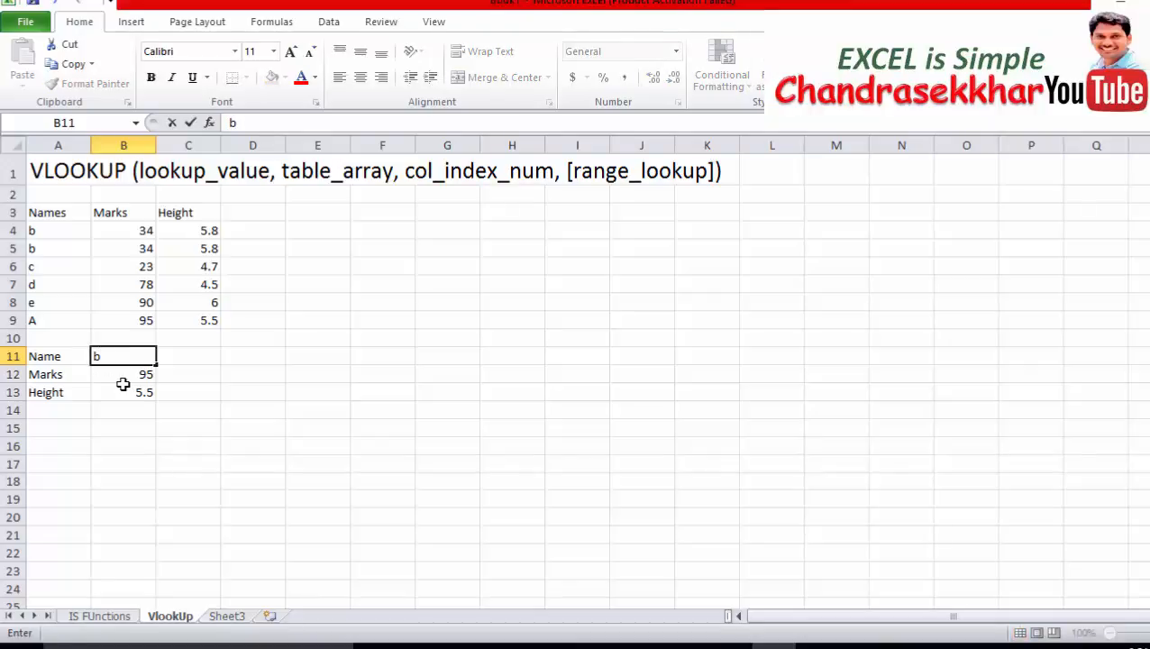
key("Return")
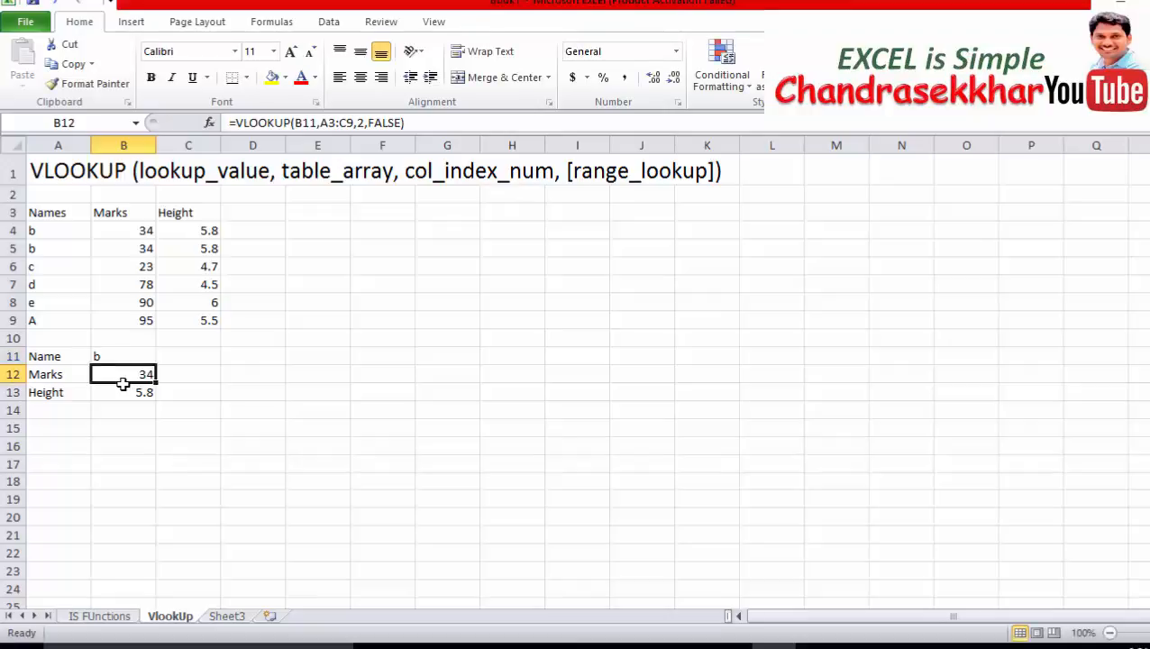
- Compare the Height result with the table value in C5 and review the arguments of the VLOOKUP formulas in B13 and B12
left_click(226, 253)
left_click(199, 249)
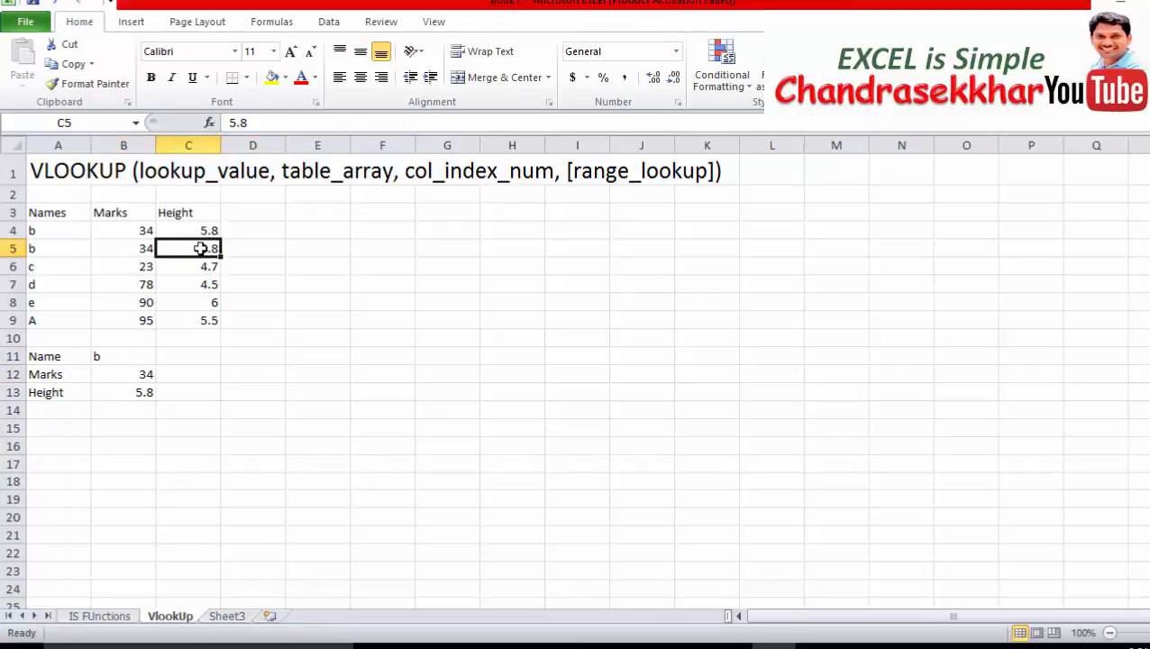
left_click(132, 390)
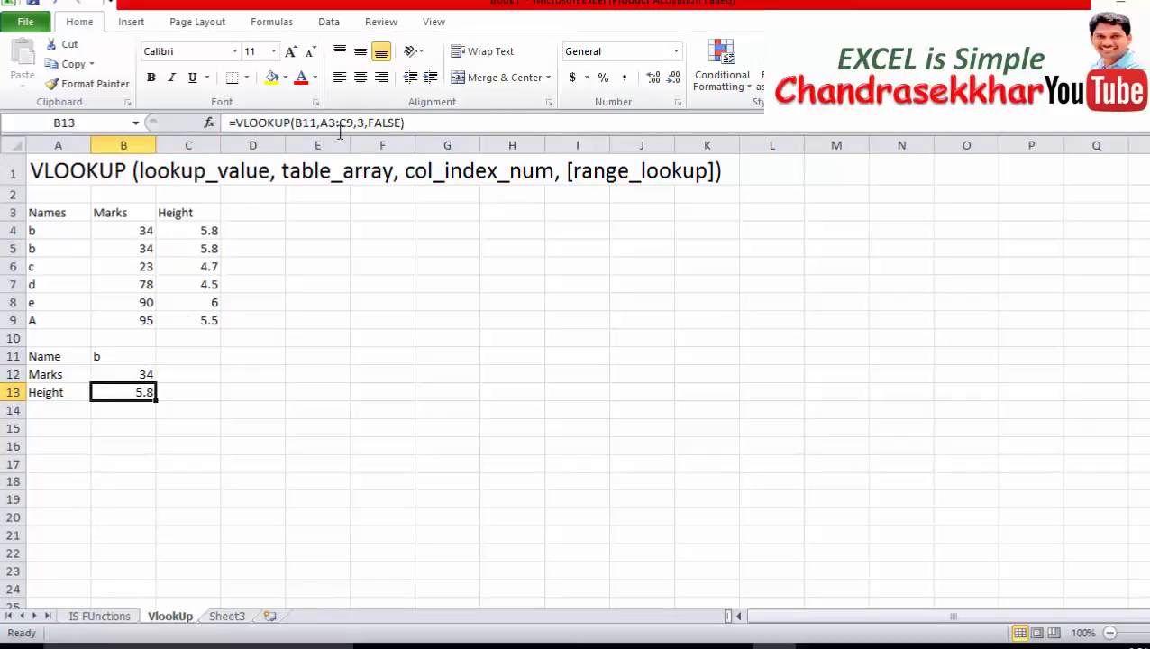
left_click(311, 123)
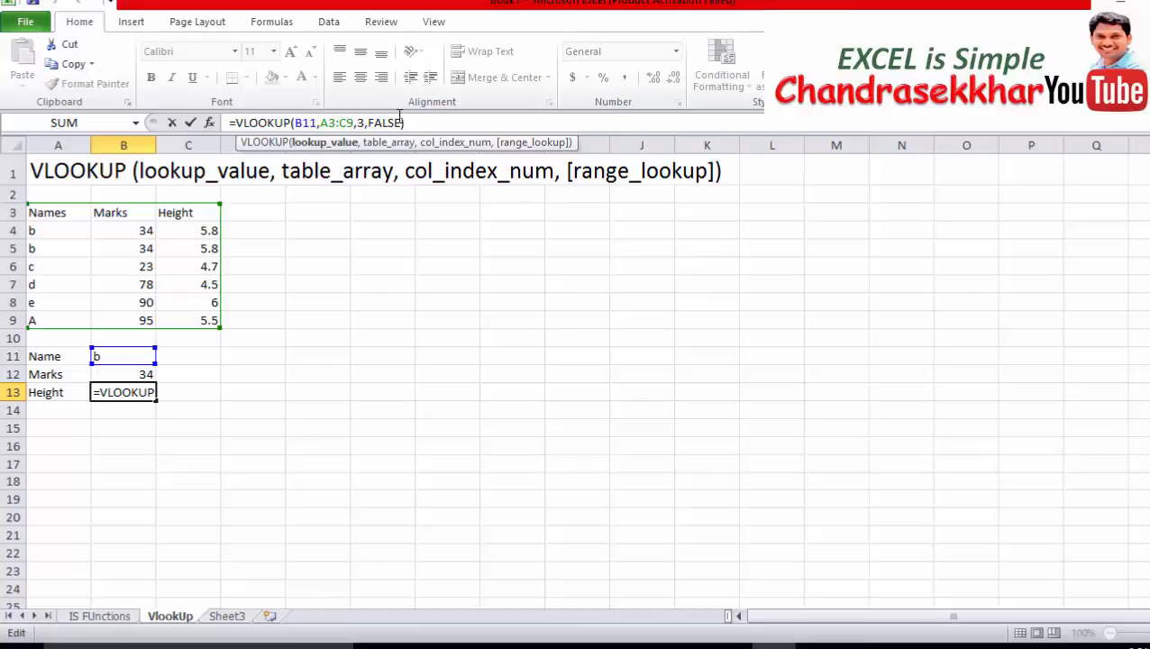
key("ctrl+Return")
left_click(195, 388)
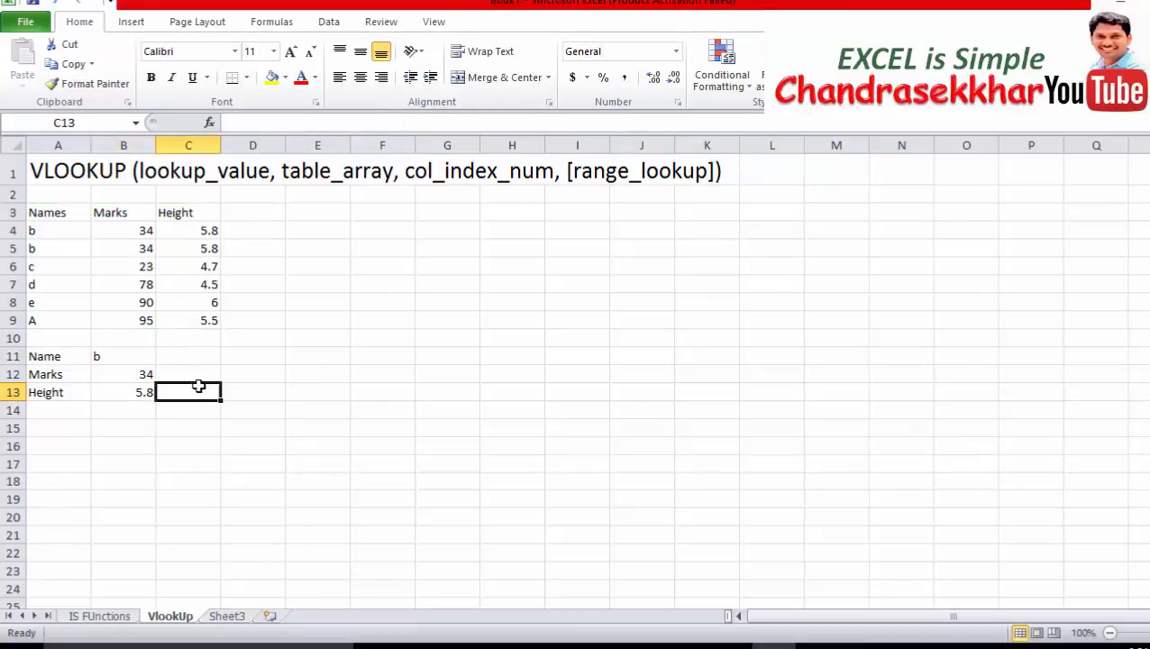
left_click(146, 372)
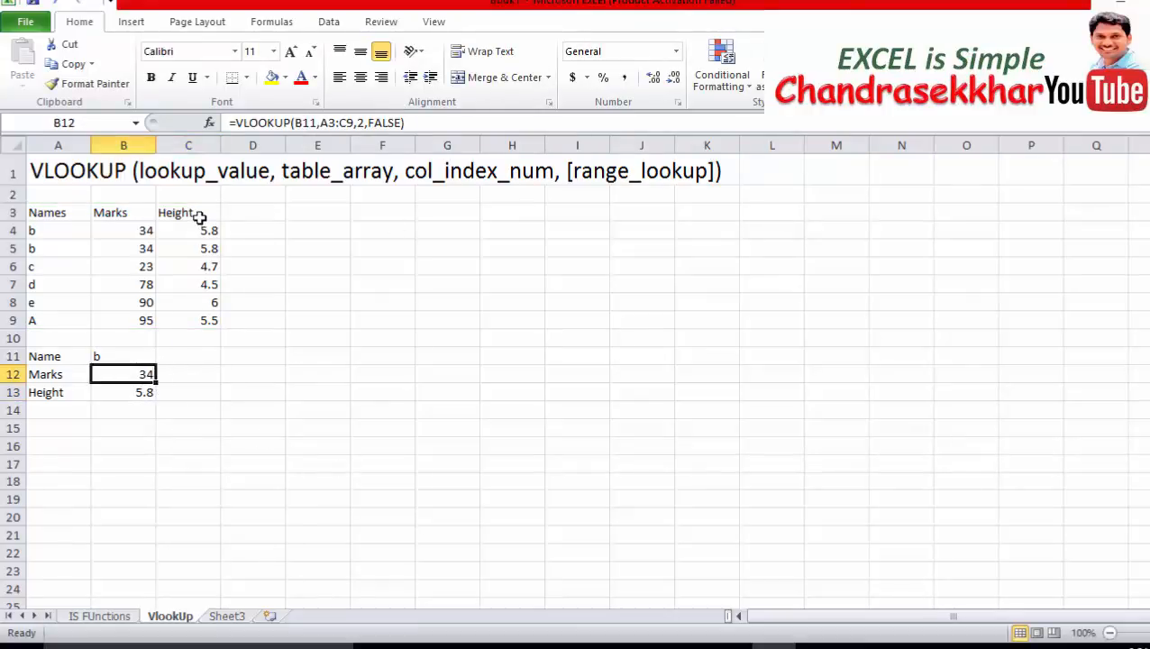
left_click(189, 164)
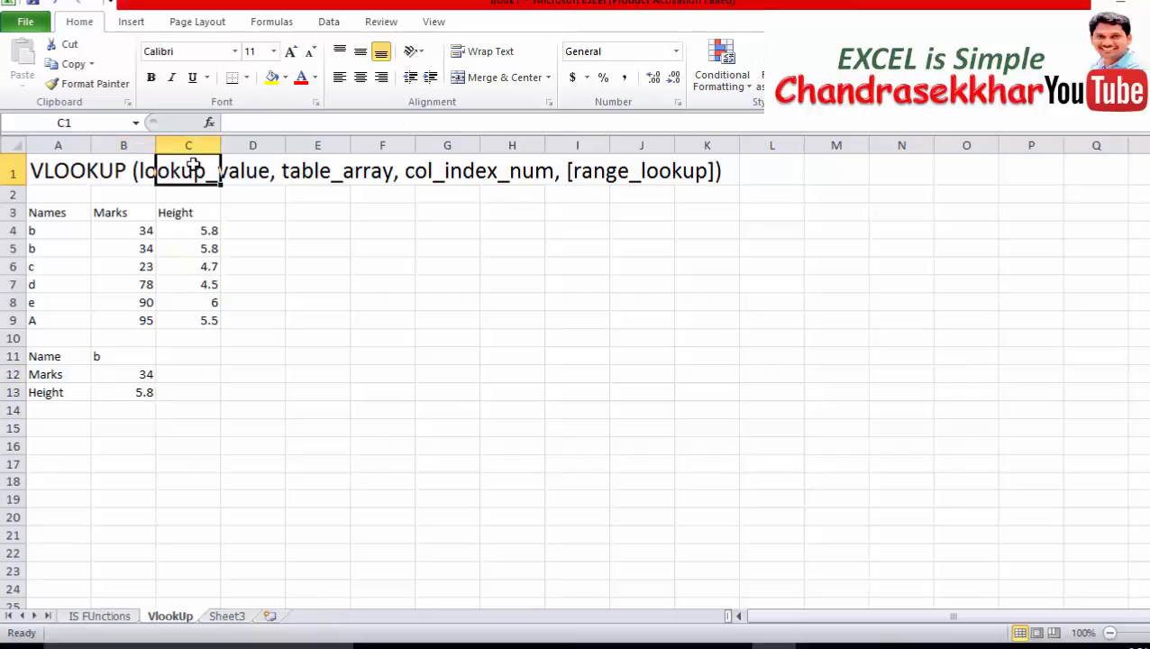
- Label the lookup name by entering "Look Up Value" in cell C11 beside it
left_click(114, 357)
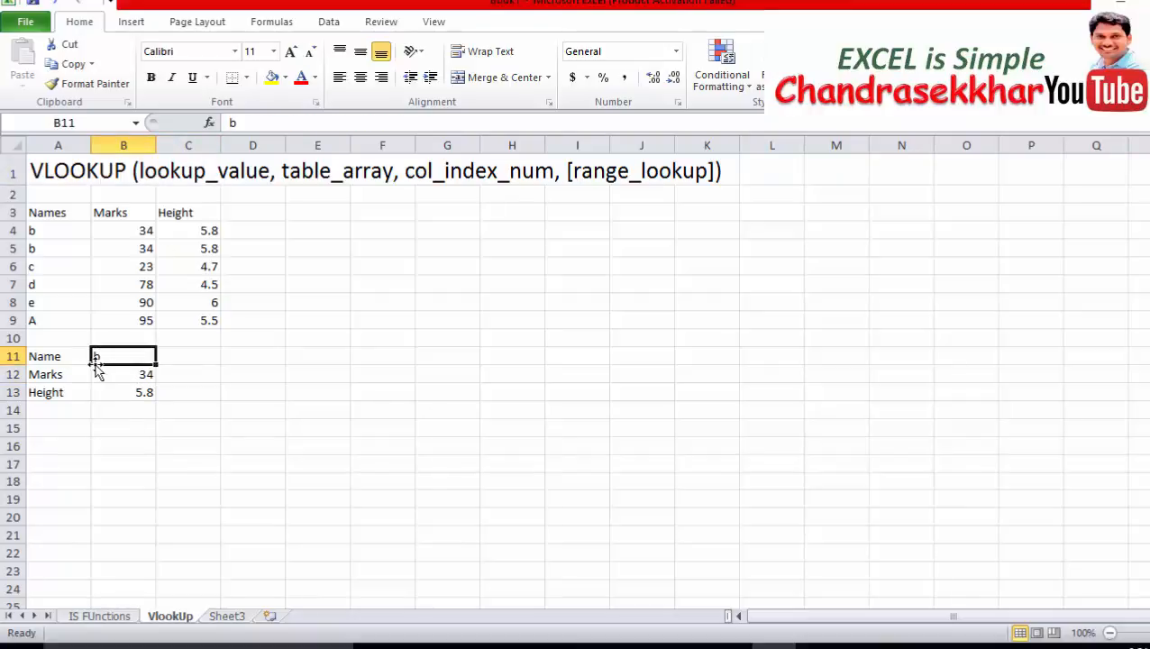
left_click(176, 360)
type("Loo")
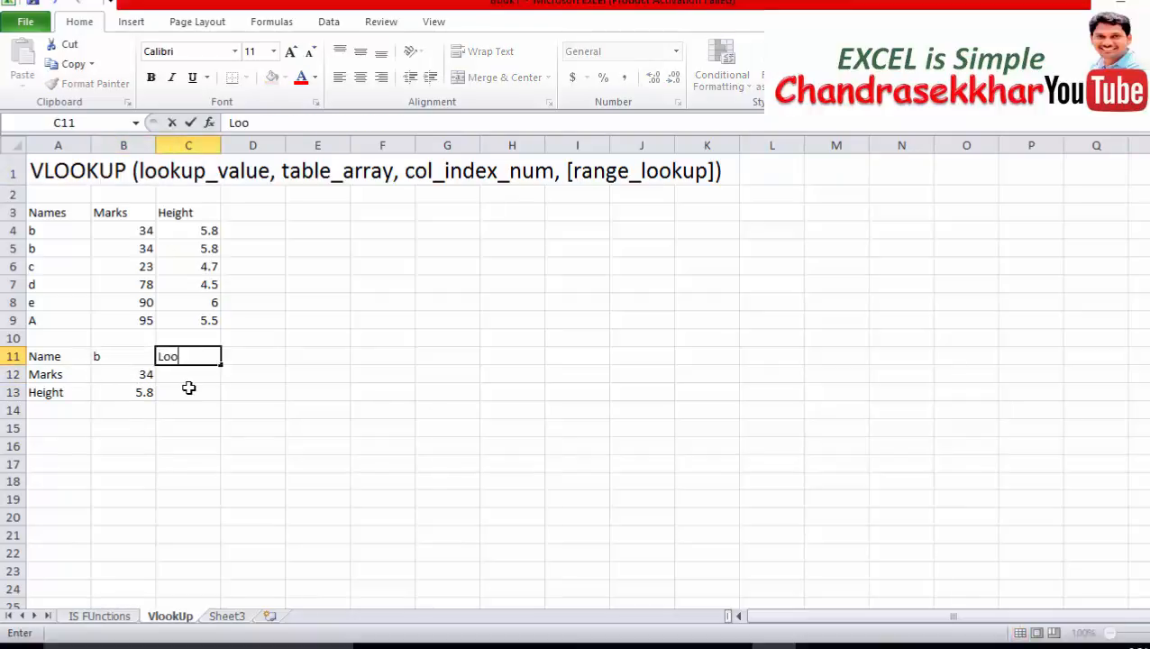
type("k Up Value")
key("Return")
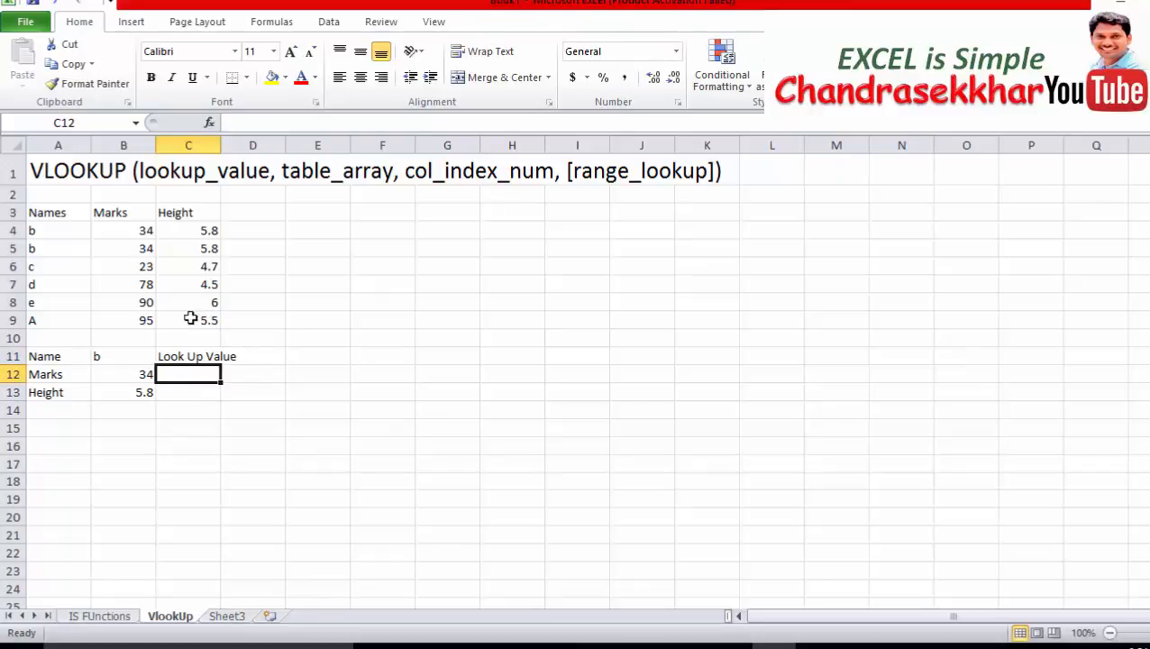
- Number the table columns by entering 1, 2 and 3 in cells A2, B2 and C2 above the headers
left_click(85, 210)
left_click(55, 192)
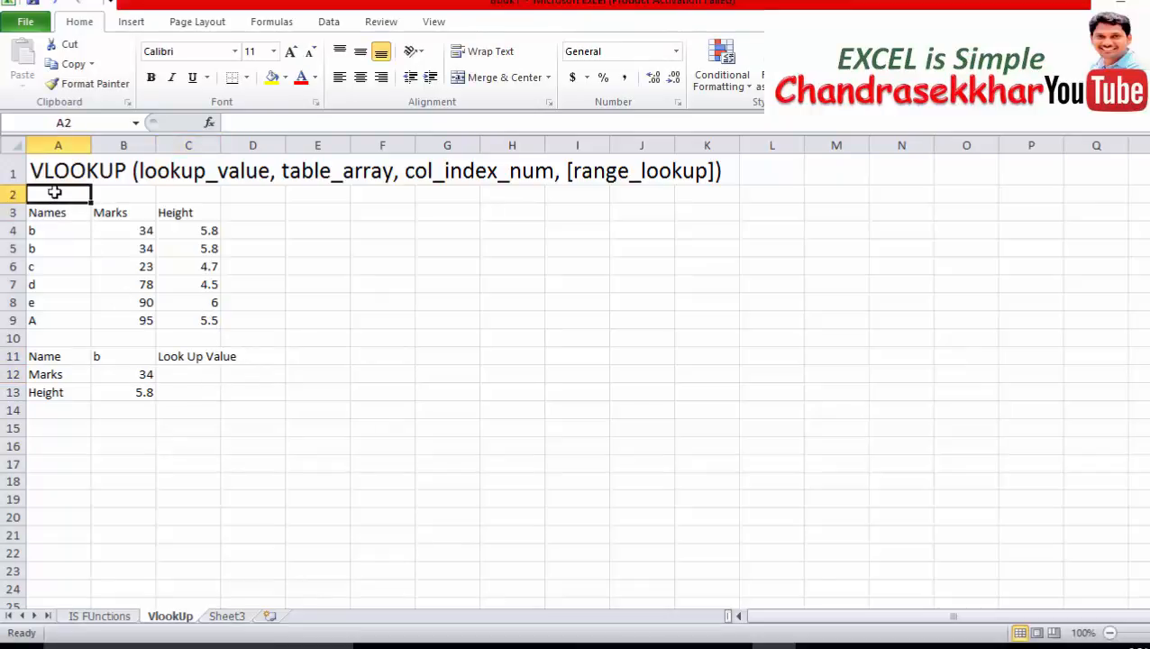
type("1")
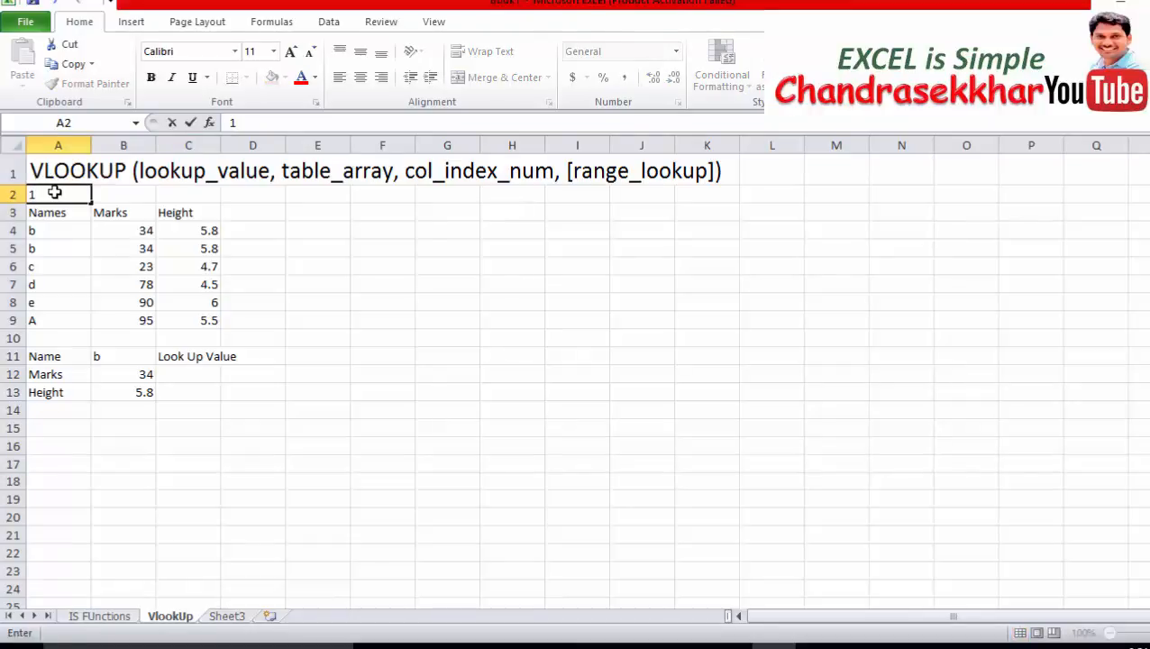
key("Tab")
type("2")
key("Tab")
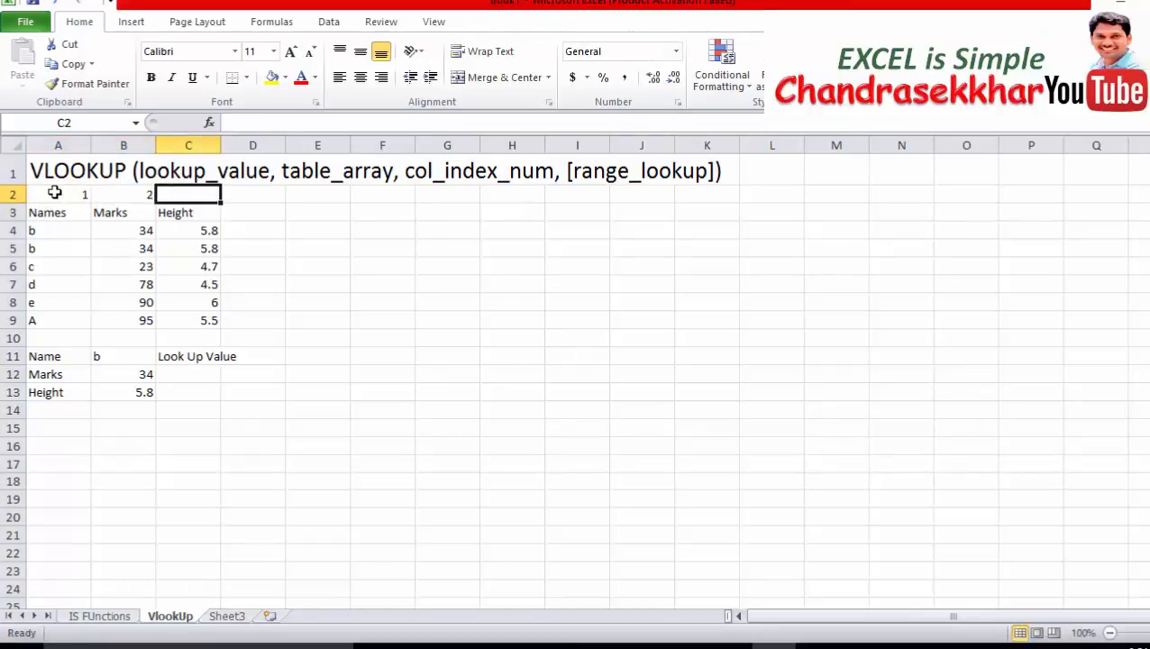
type("3")
key("Return")
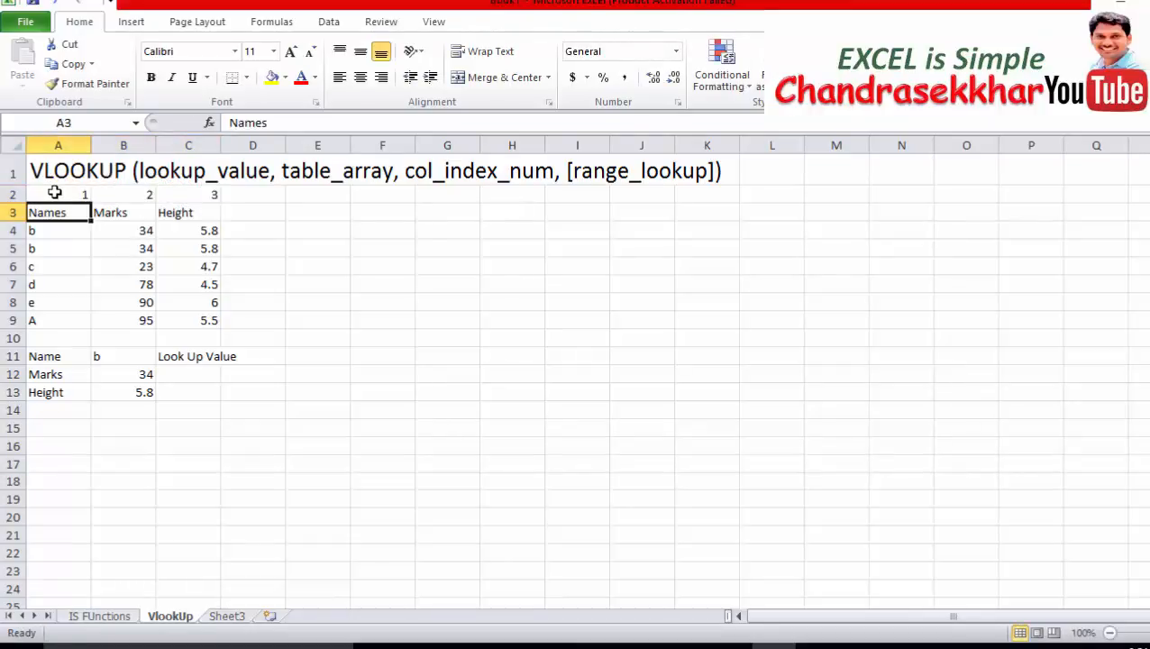
- Apply All Borders to the table range A3:C9 to mark it as the table array
left_click(195, 354)
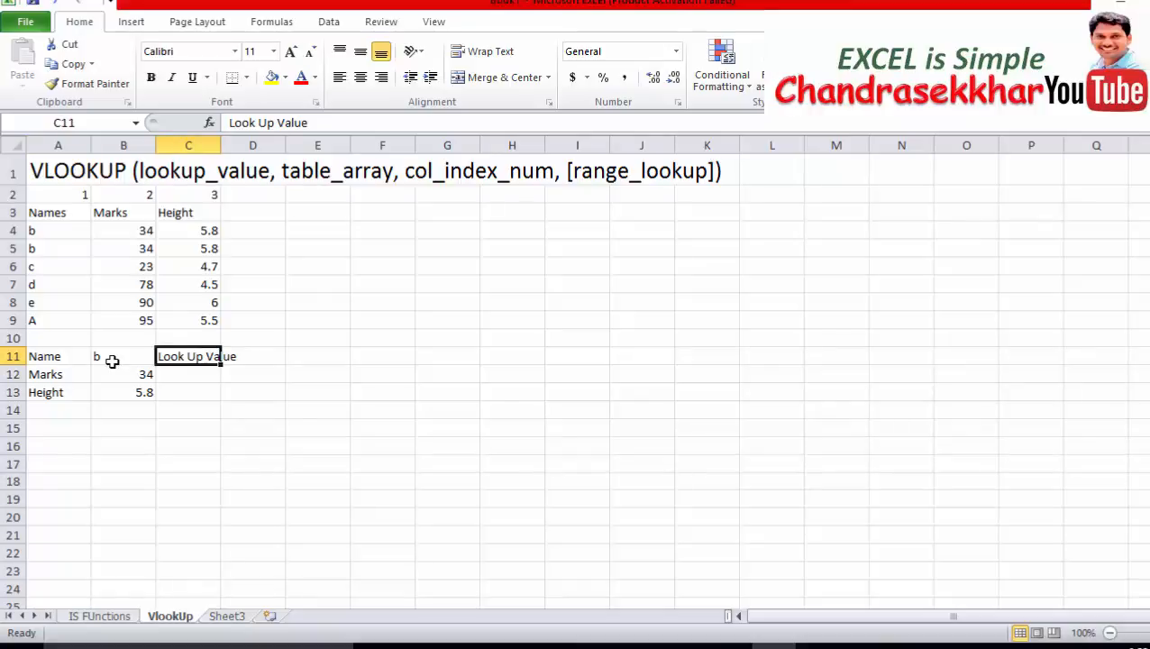
left_click(290, 160)
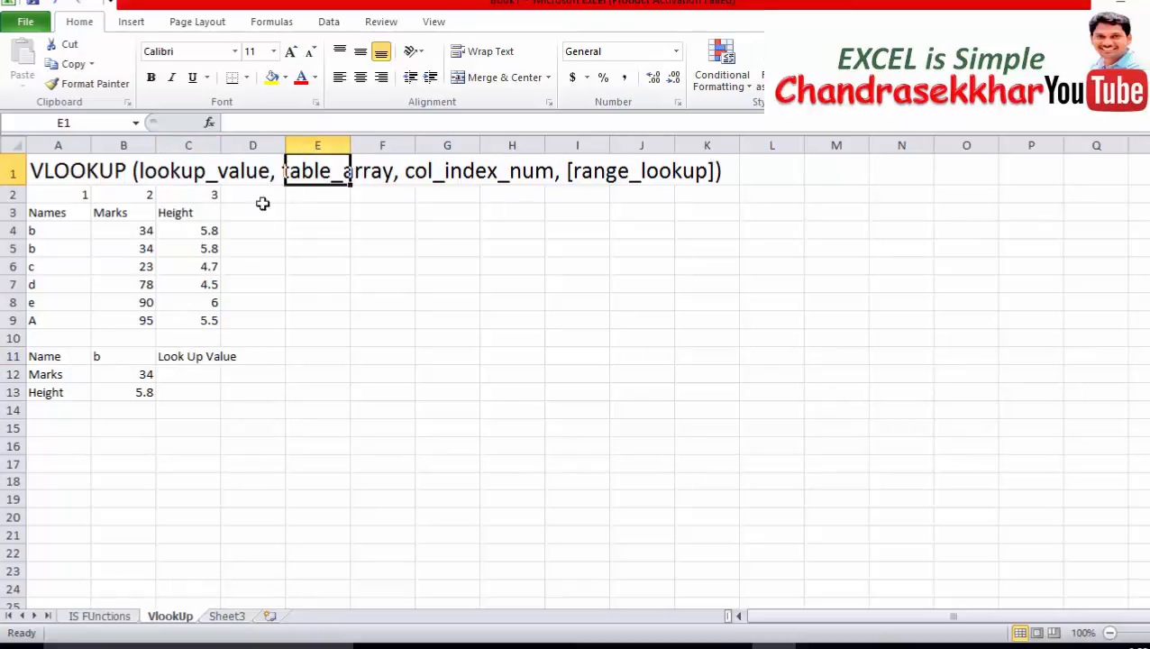
left_click_drag(56, 222, 179, 318)
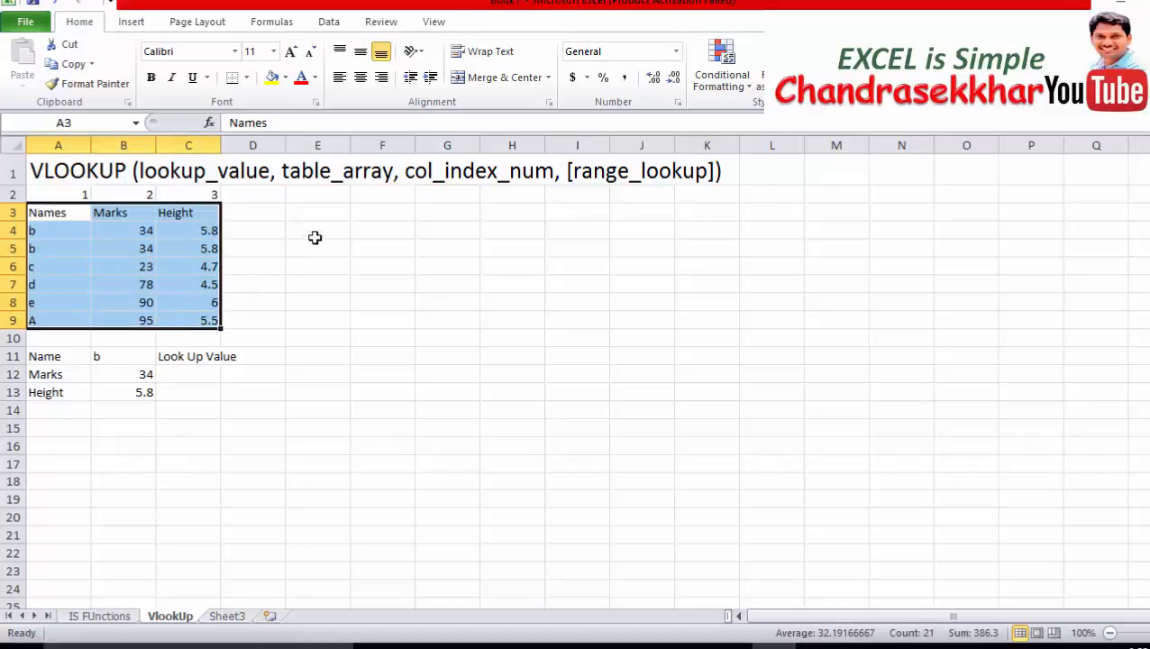
left_click(246, 77)
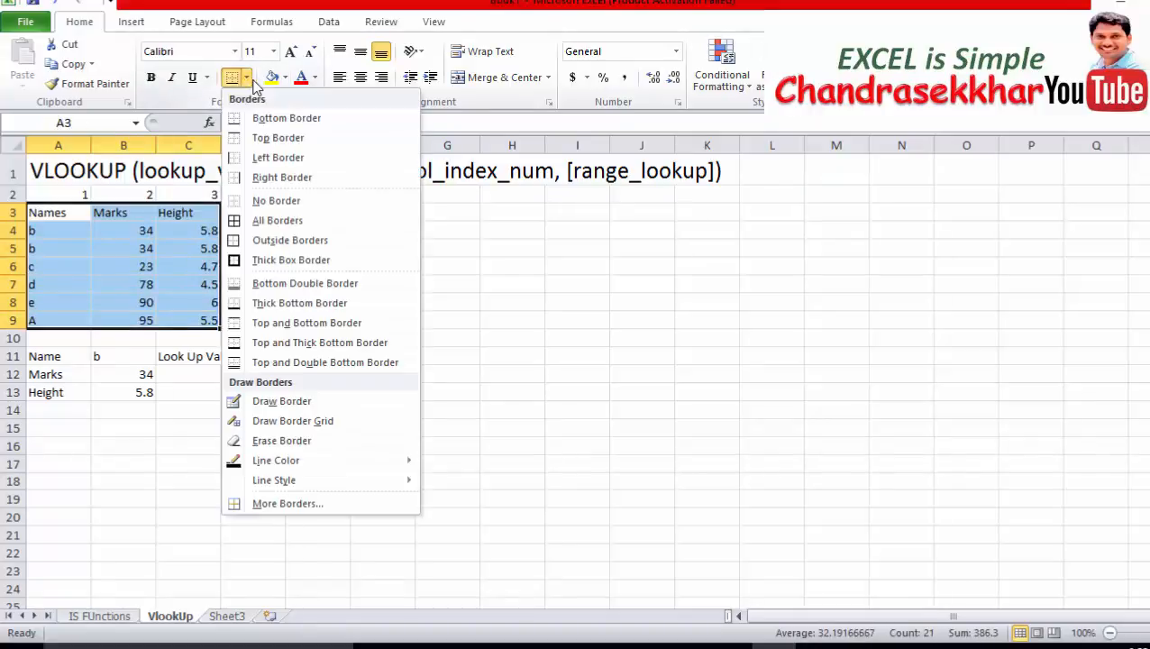
left_click(269, 222)
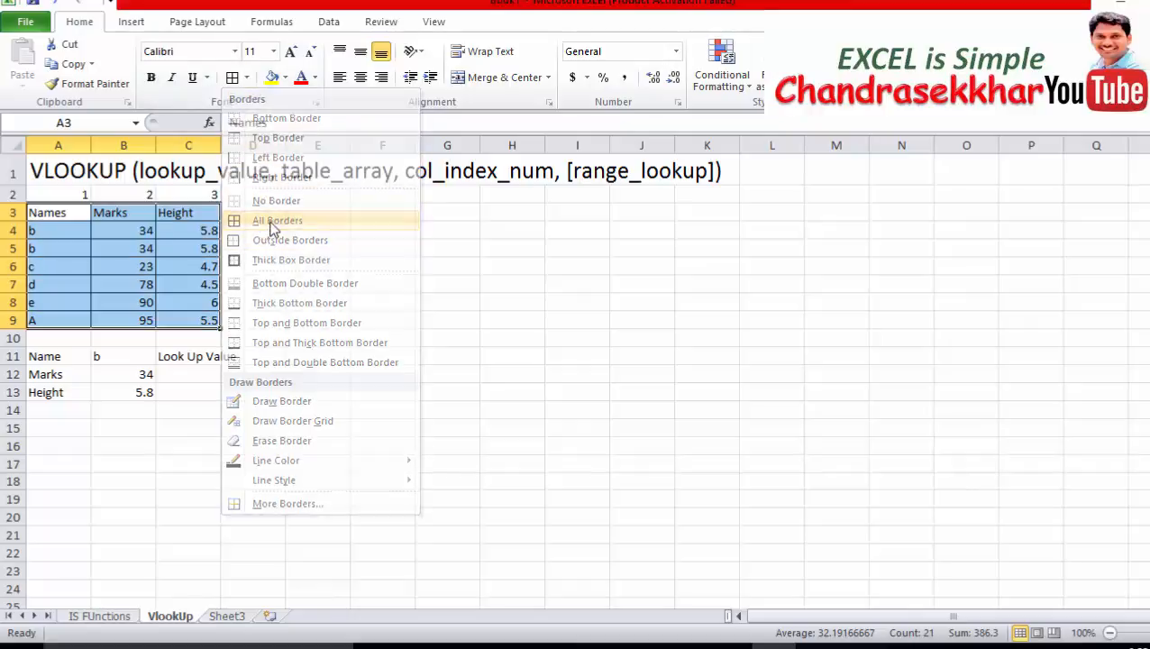
left_click(255, 286)
left_click(115, 320)
- Replace the single-letter entries in A4:A9 with six people's first names
left_click(51, 249)
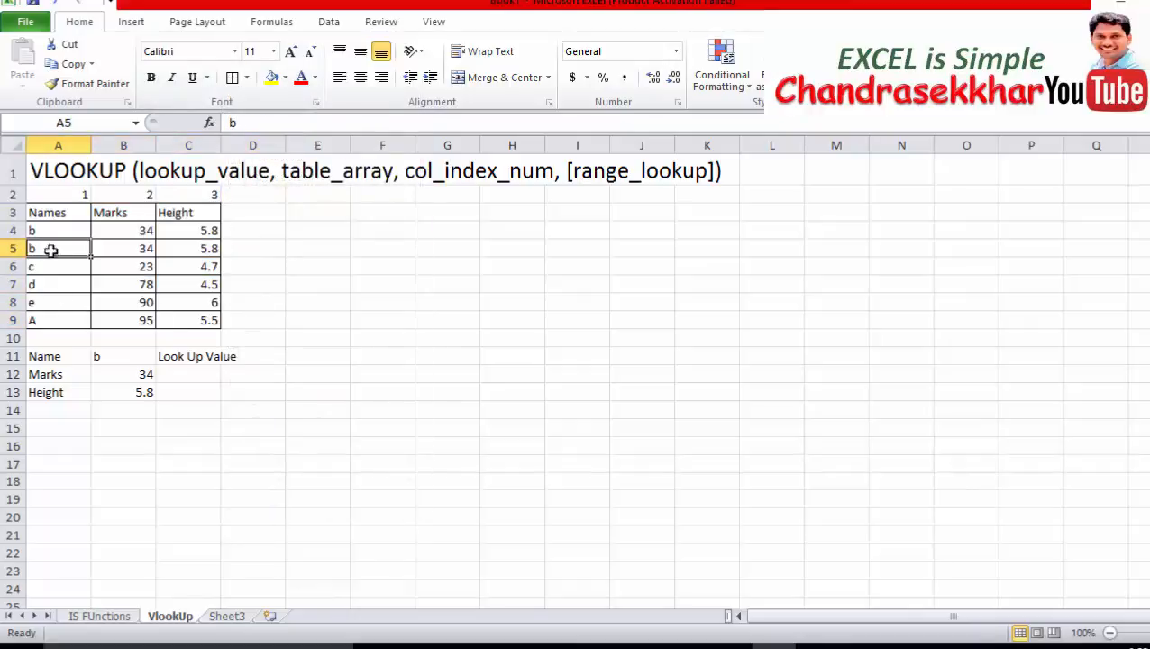
left_click(51, 219)
left_click(51, 244)
left_click(53, 232)
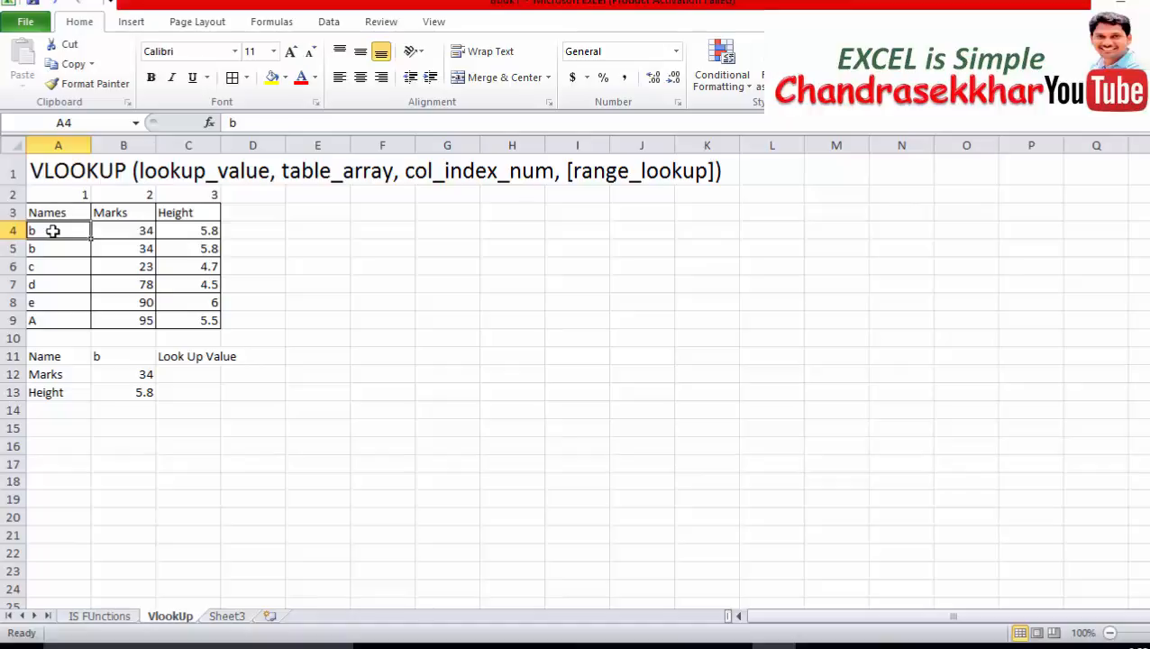
type("A")
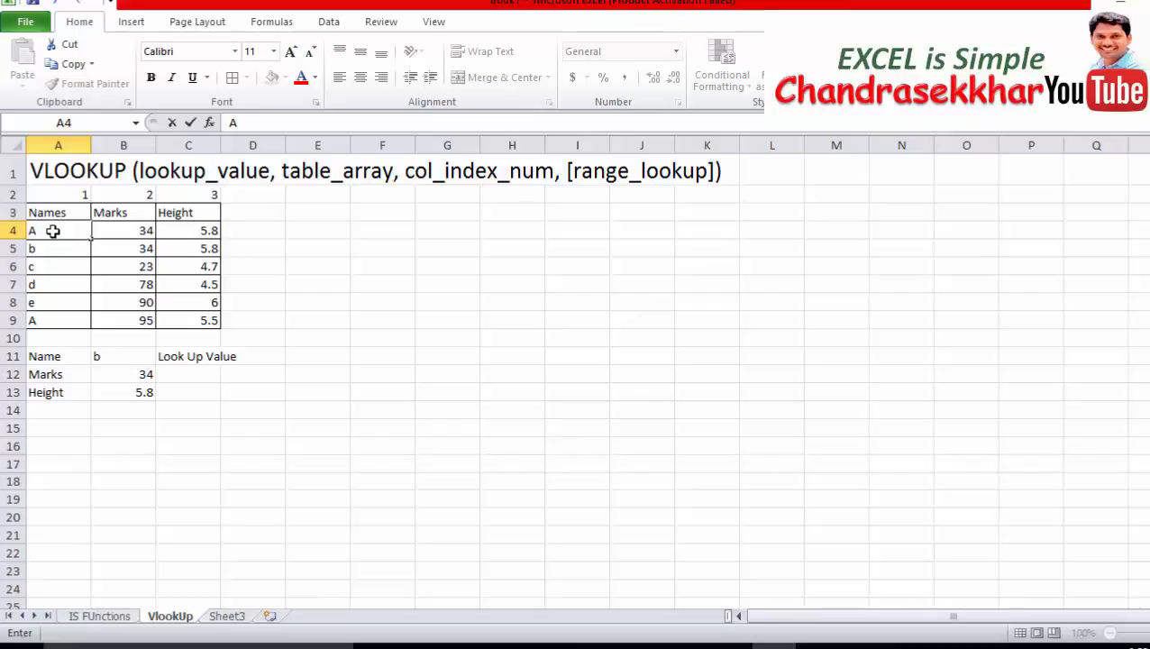
key("BackSpace")
type("Rohite")
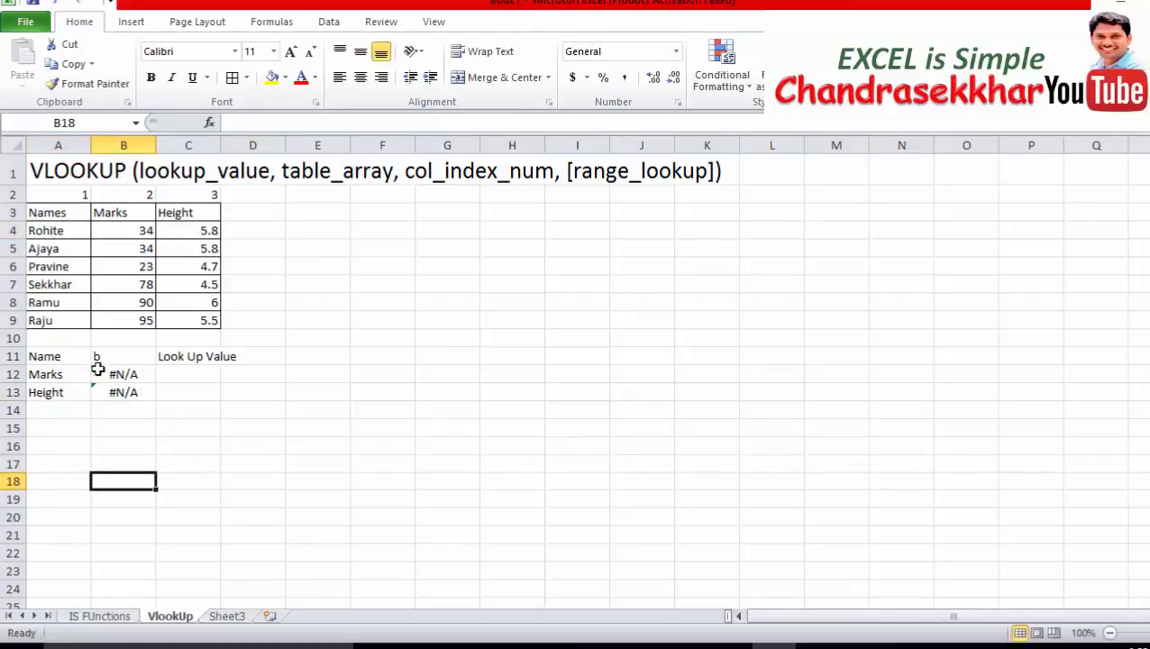
- Set the lookup name in B11 to the first person's name, correcting its spelling to match cell A4 exactly
left_click(105, 356)
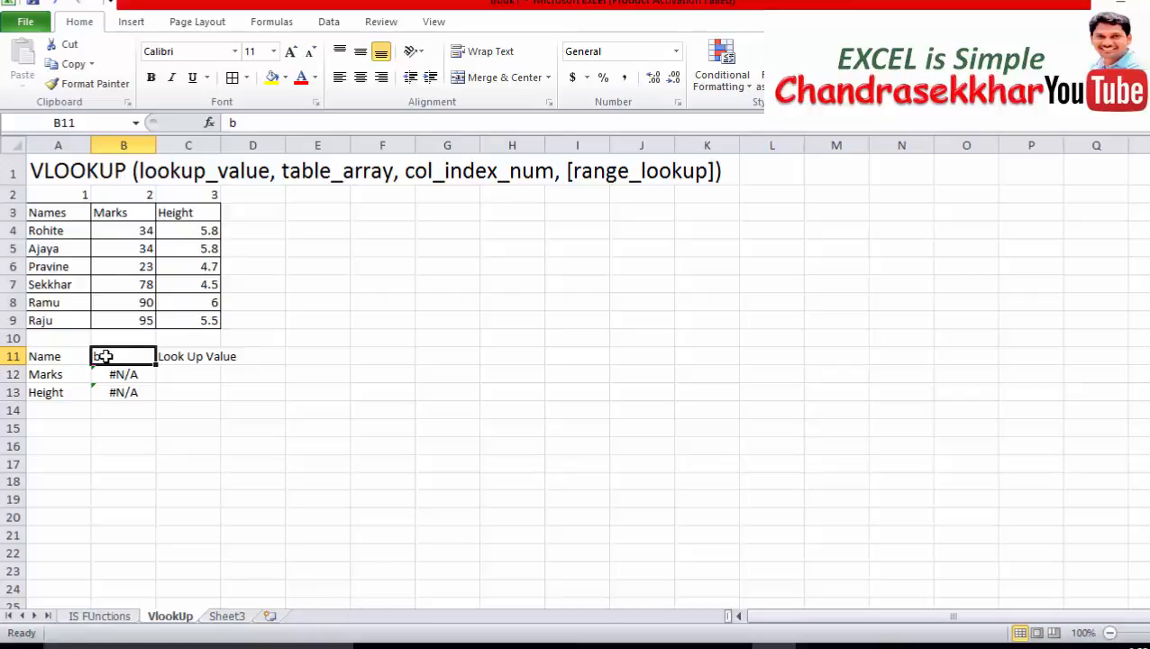
type("Rohit")
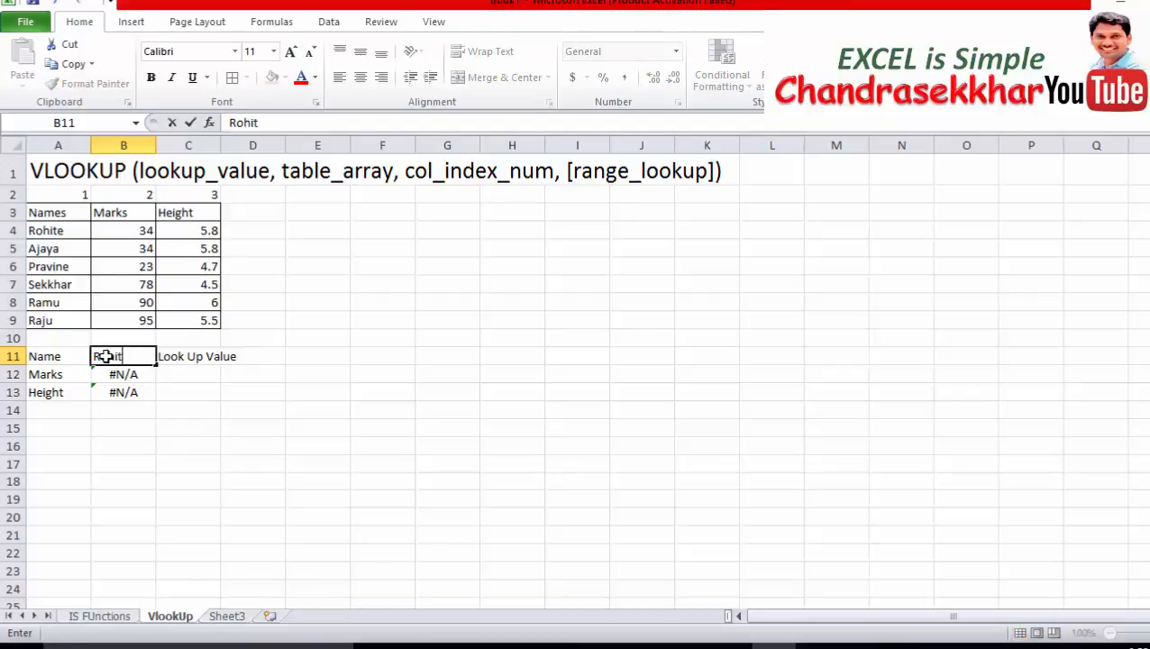
key("Return")
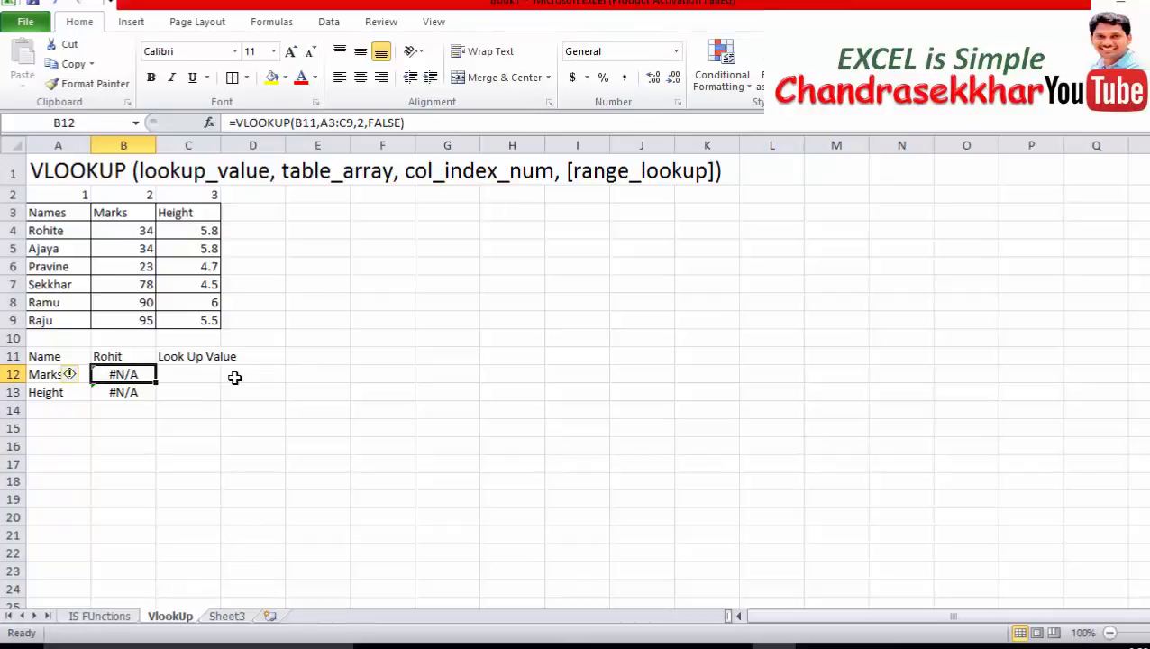
double_click(112, 357)
type("ew")
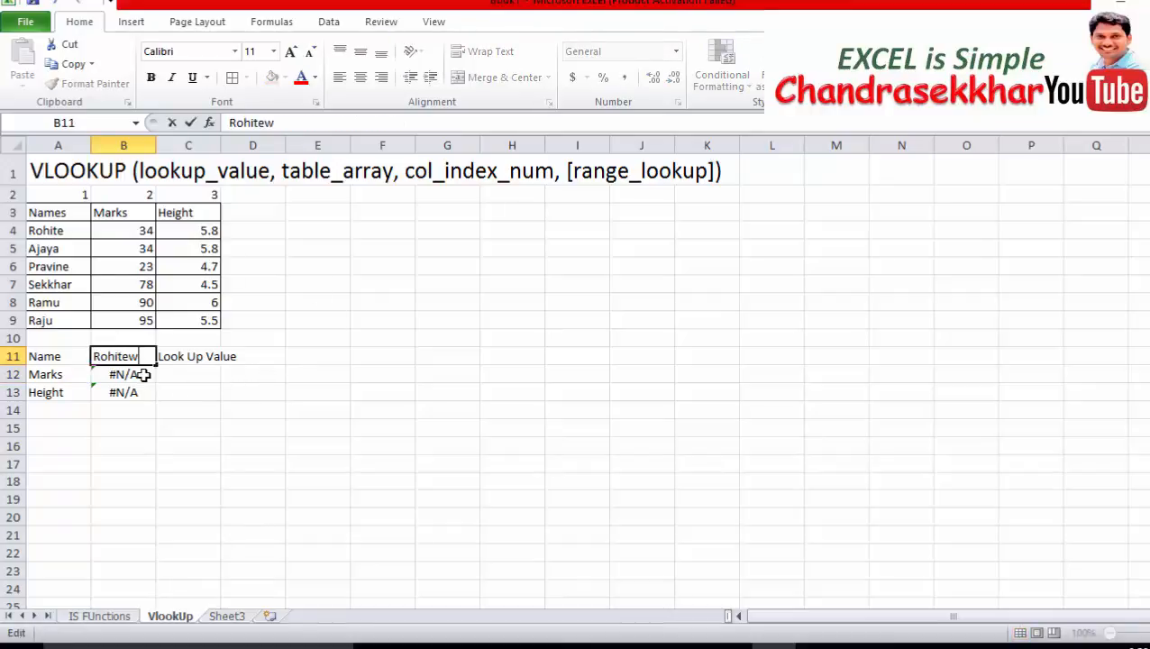
key("BackSpace")
key("Return")
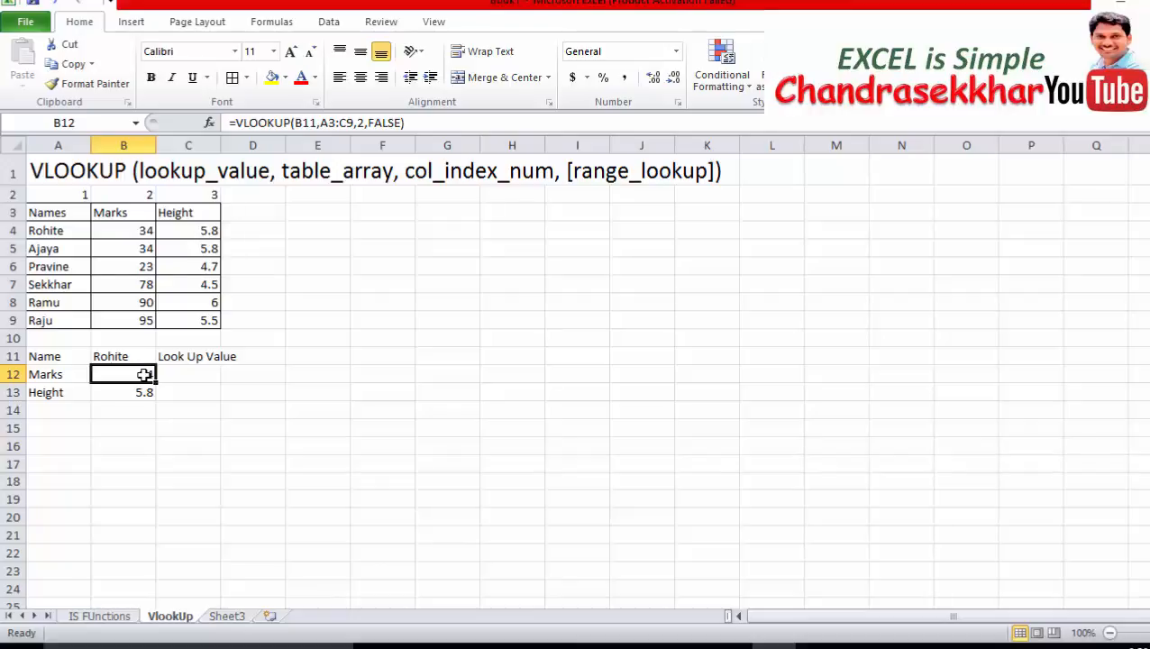
- Remove the last letter of the lookup name in B11 to test the formulas with a misspelled name
left_click(126, 356)
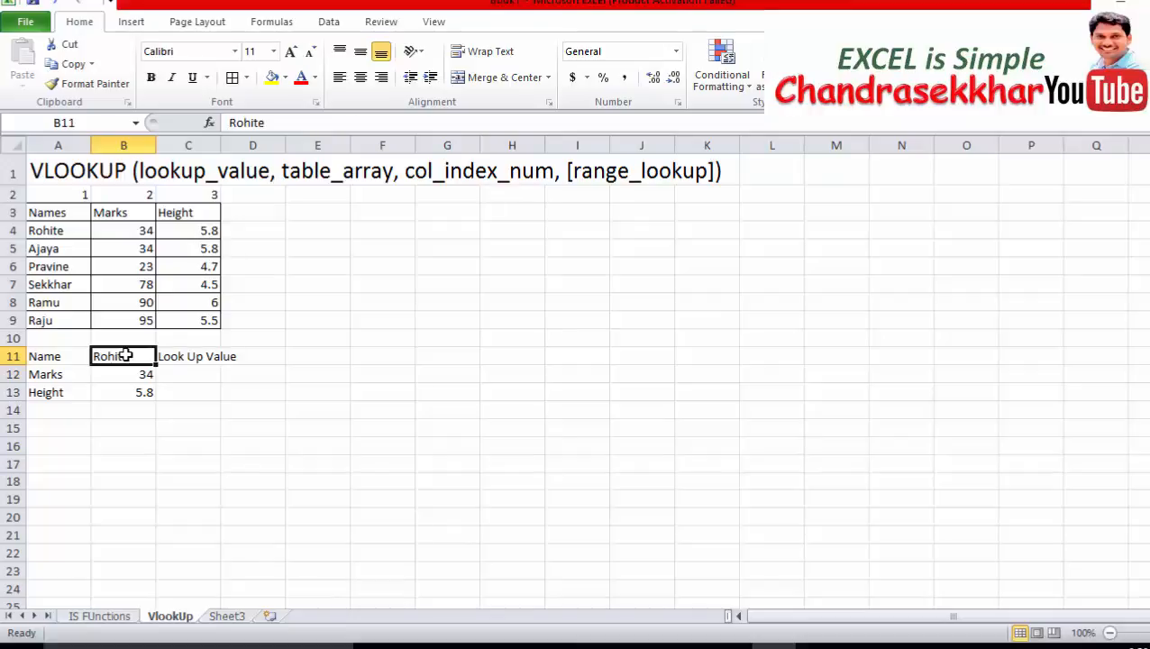
double_click(126, 356)
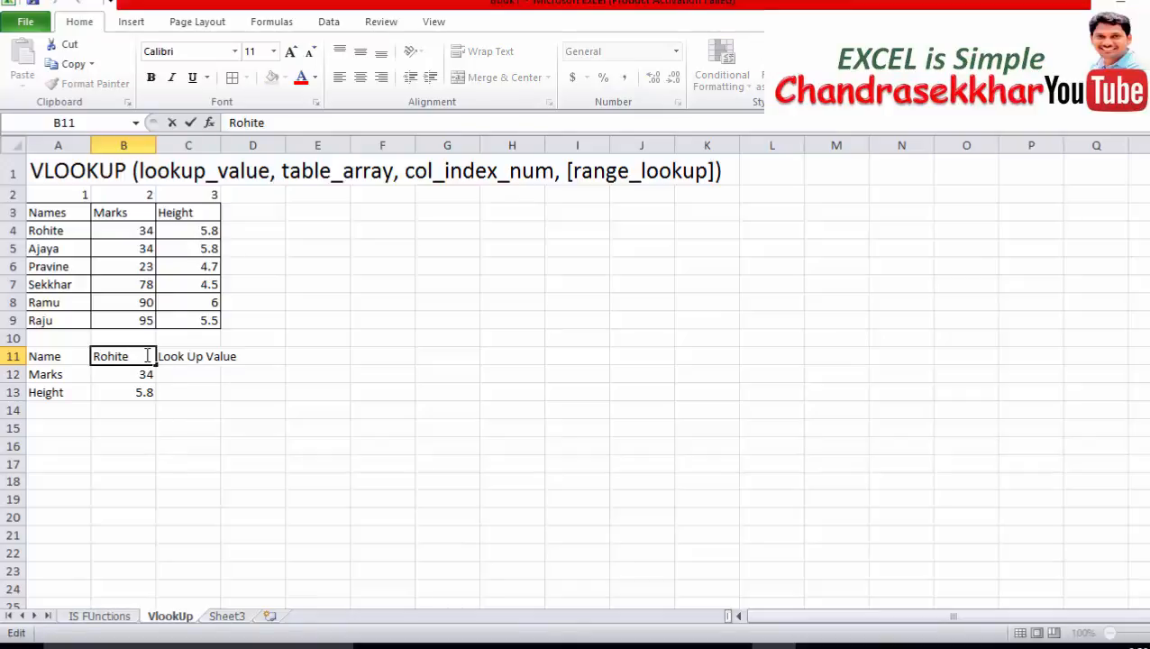
key("BackSpace")
key("Return")
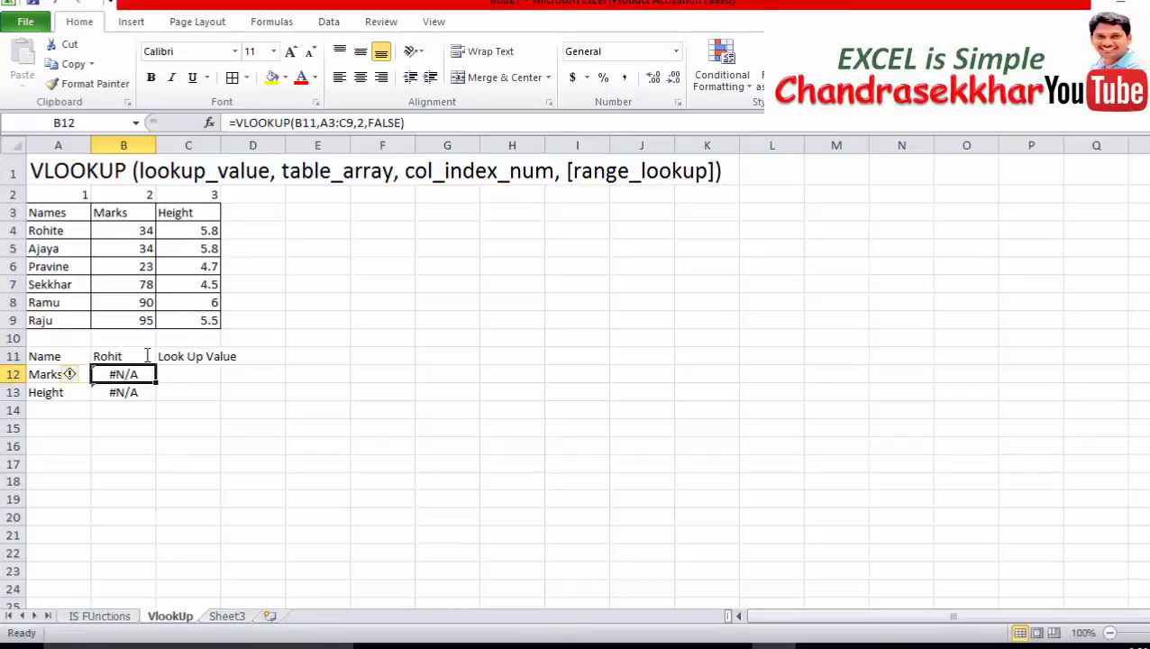
- Add List data validation with an in-cell dropdown to cell B11, using the names in A4:A9 as the source
left_click(146, 358)
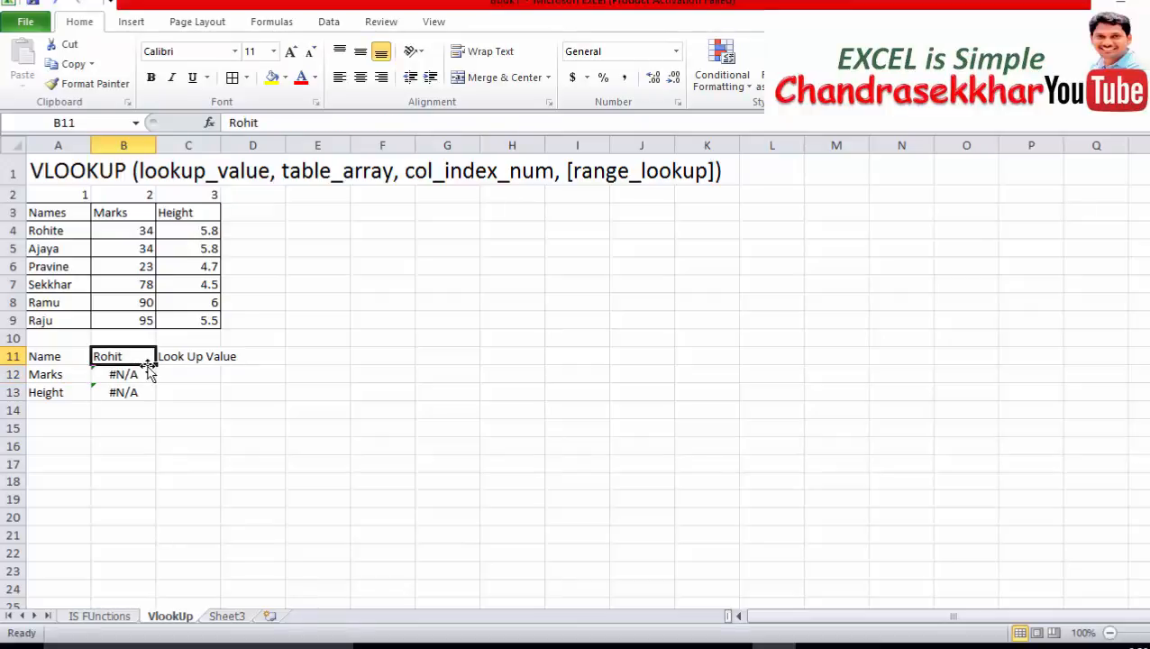
left_click(131, 21)
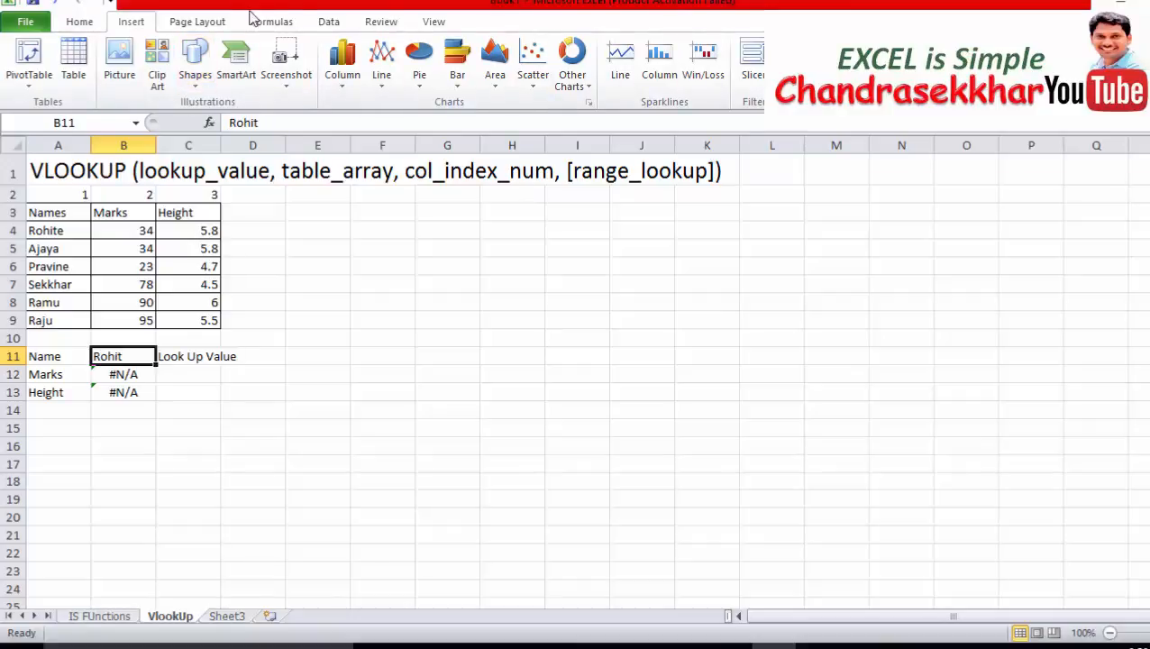
left_click(321, 23)
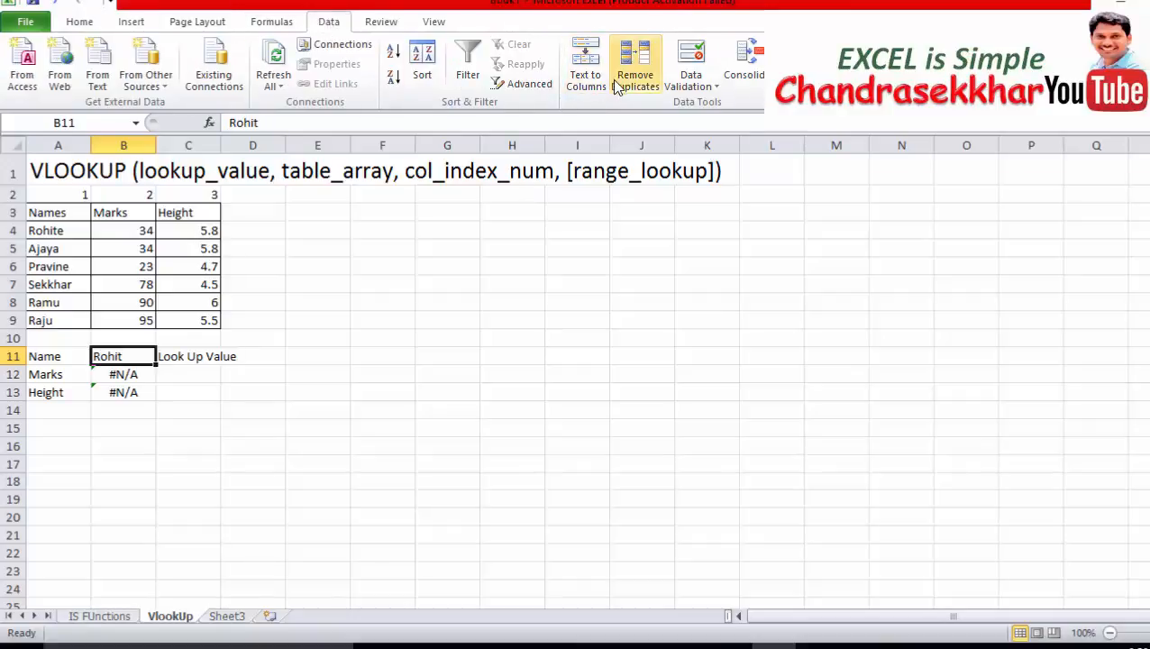
left_click(692, 79)
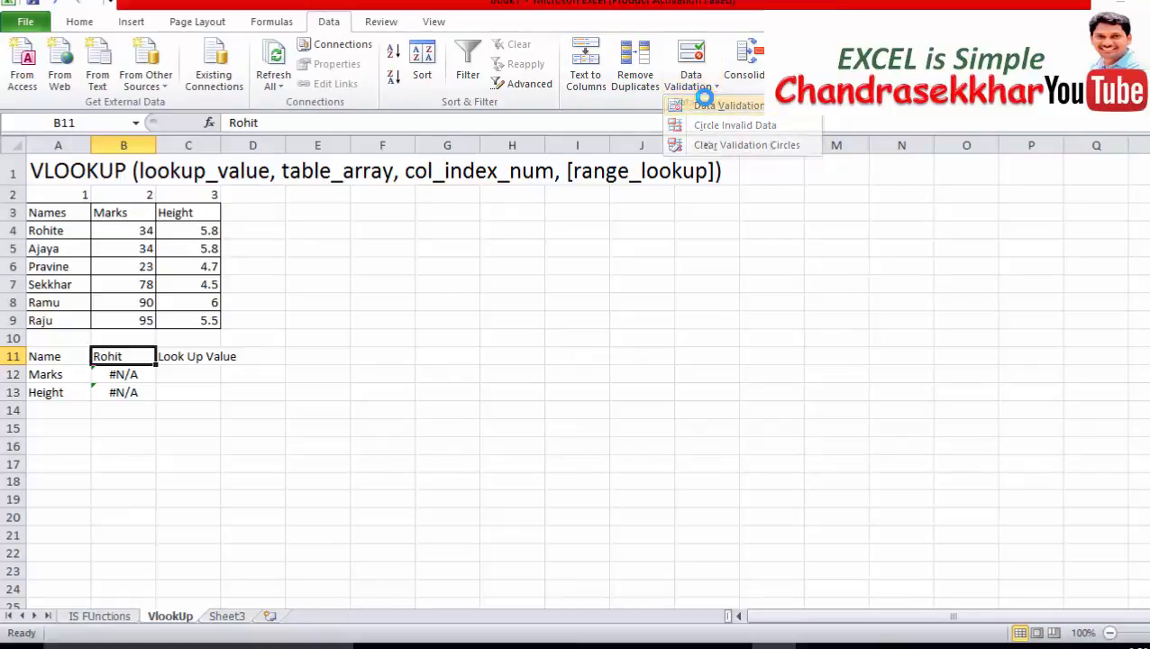
left_click(685, 105)
left_click(557, 263)
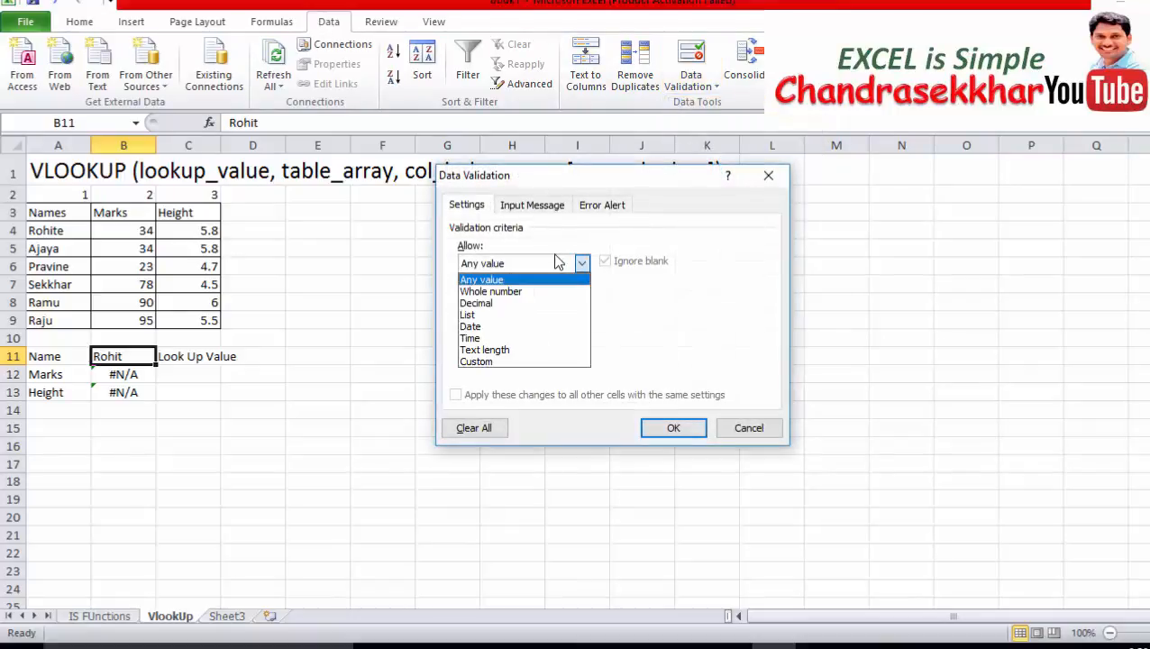
left_click(520, 315)
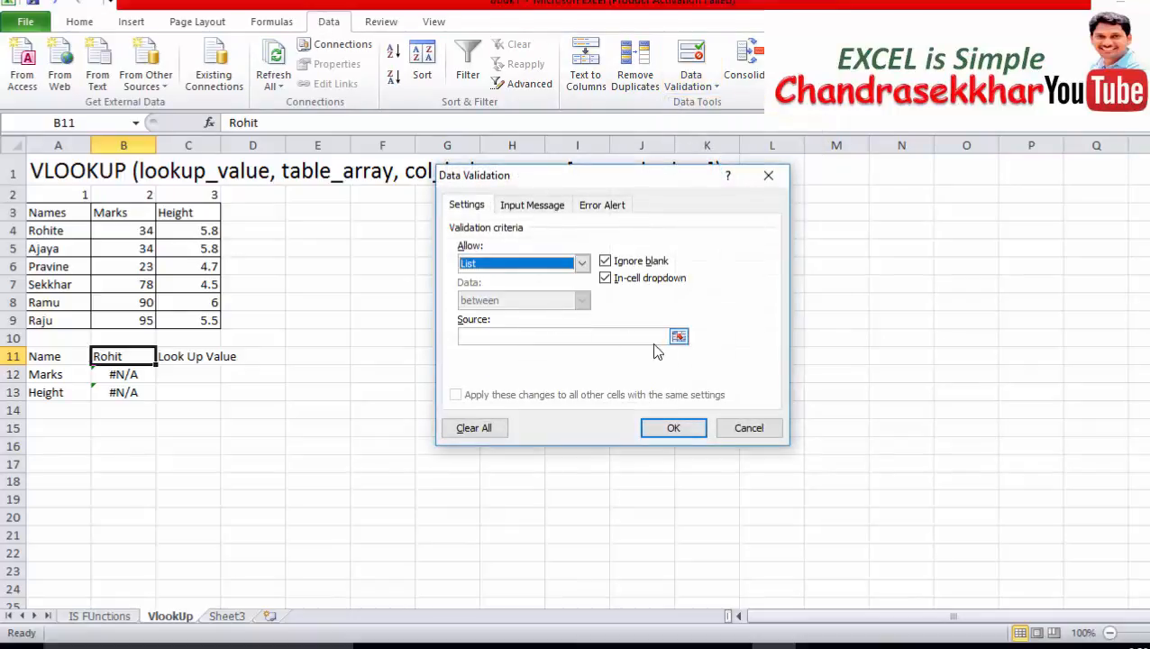
left_click(679, 337)
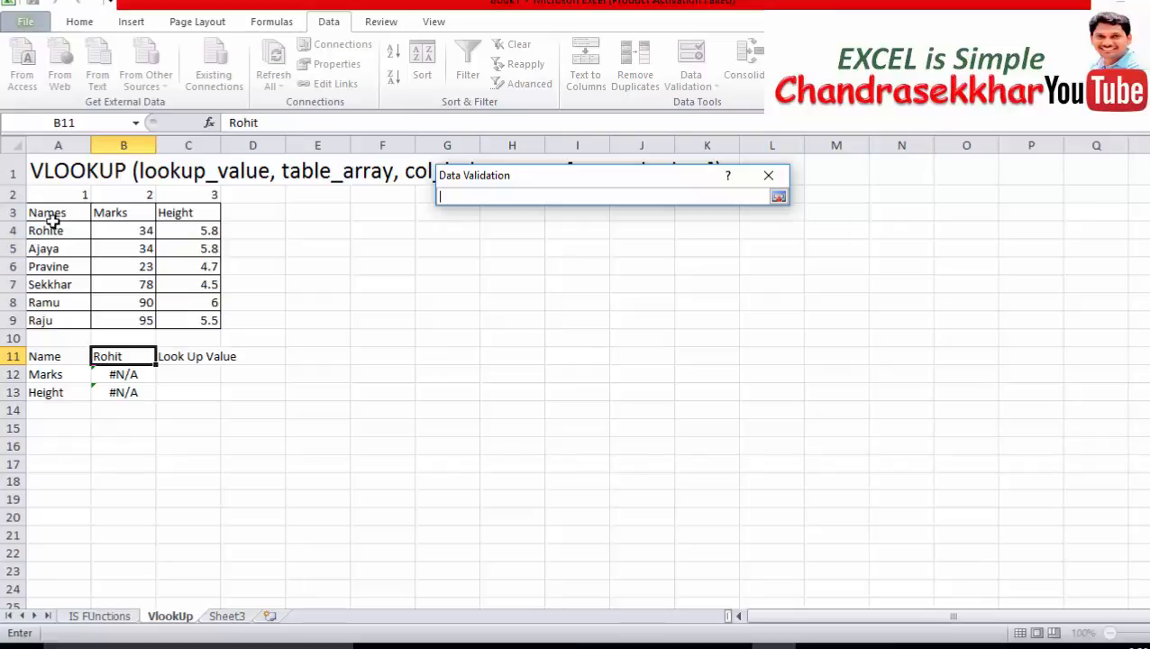
left_click_drag(49, 227, 52, 323)
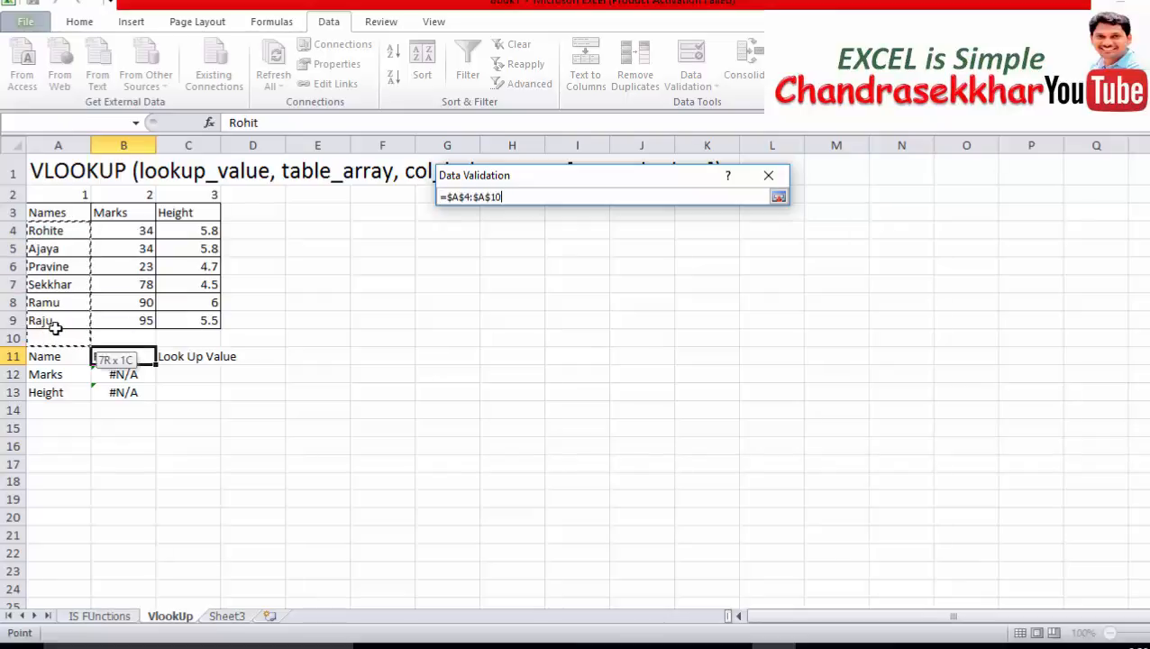
left_click(777, 197)
left_click(669, 431)
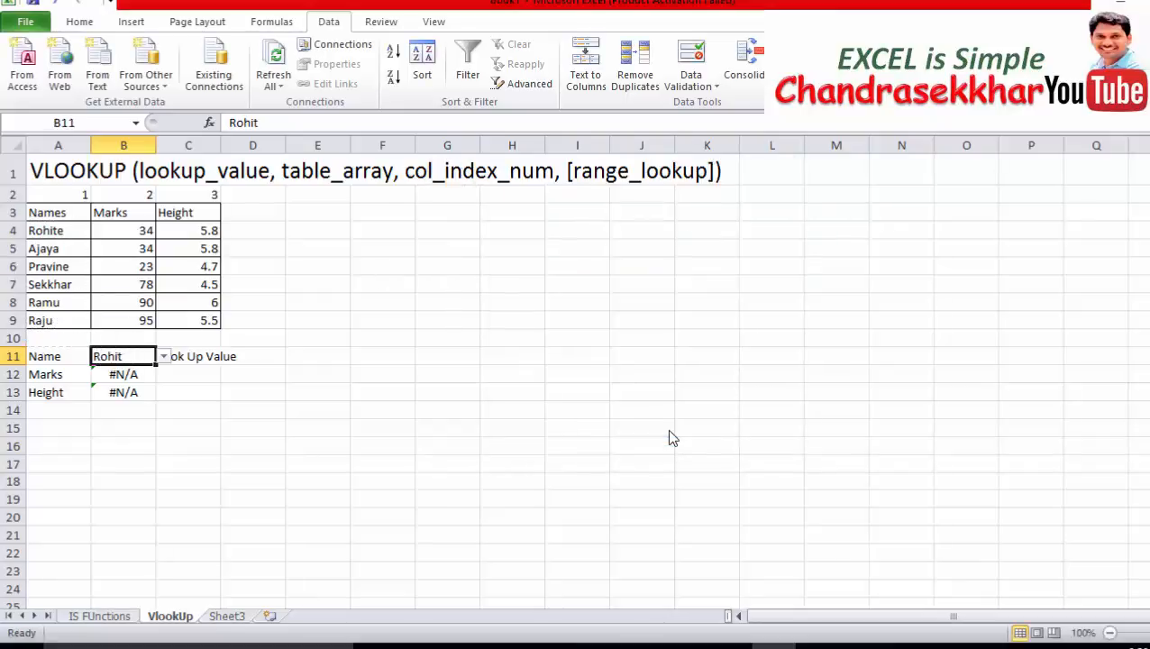
- Choose the names from A5, A7 and A8 in turn in the B11 dropdown to test the lookup formulas
left_click(426, 408)
left_click(101, 356)
left_click(163, 357)
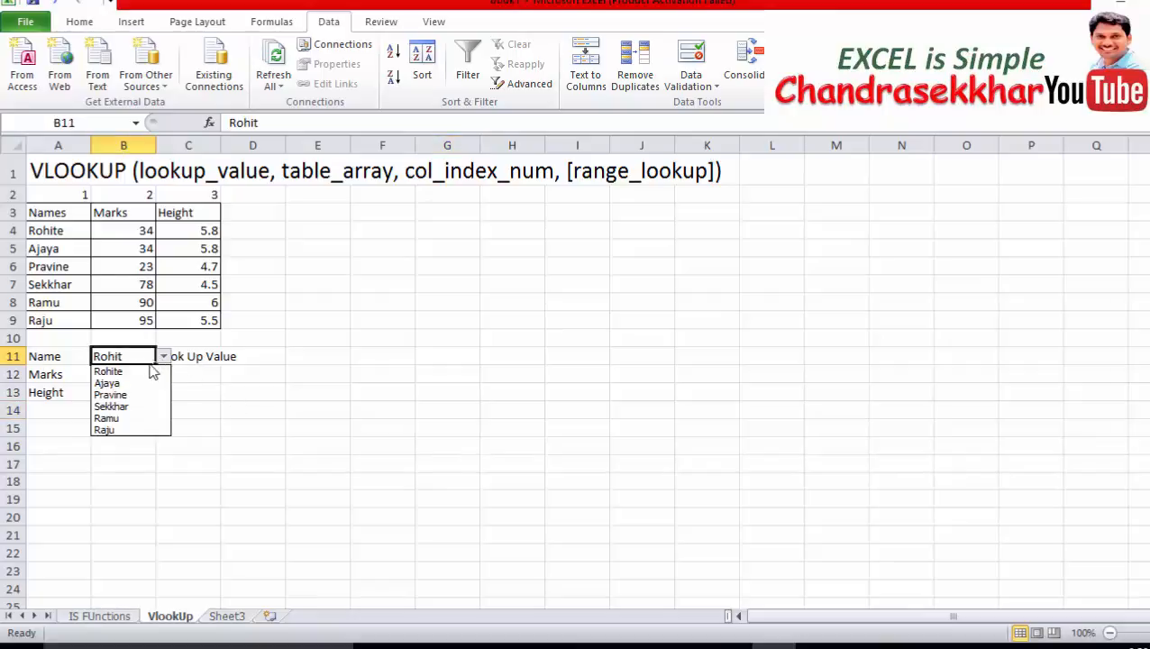
left_click(136, 387)
left_click(163, 357)
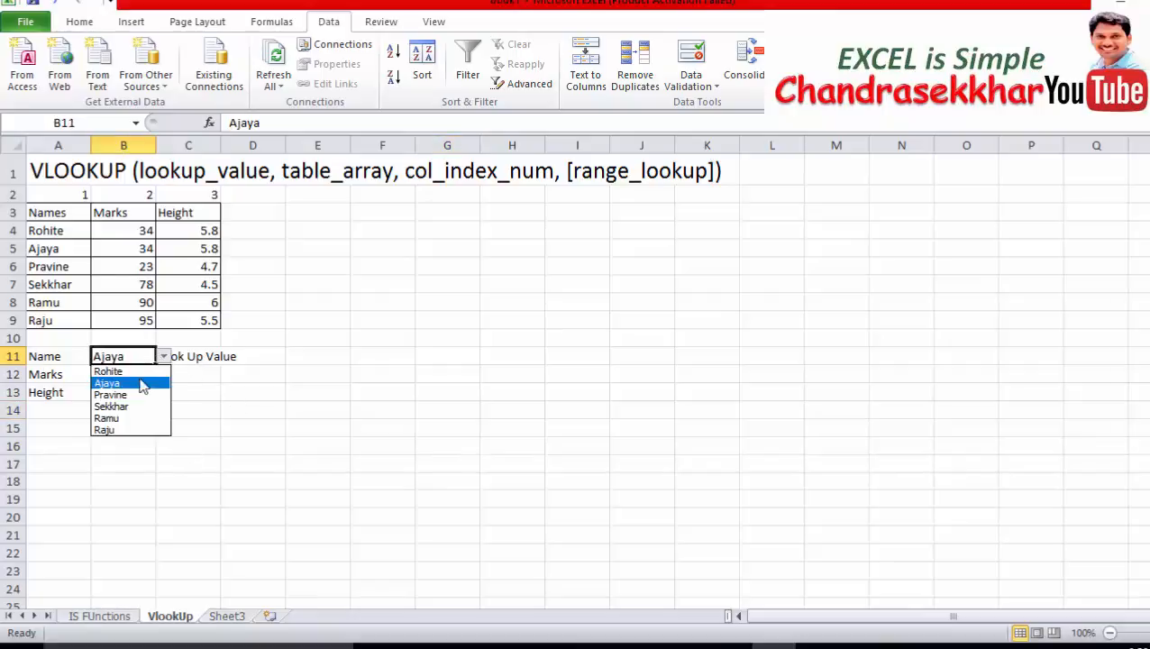
left_click(127, 407)
left_click(163, 358)
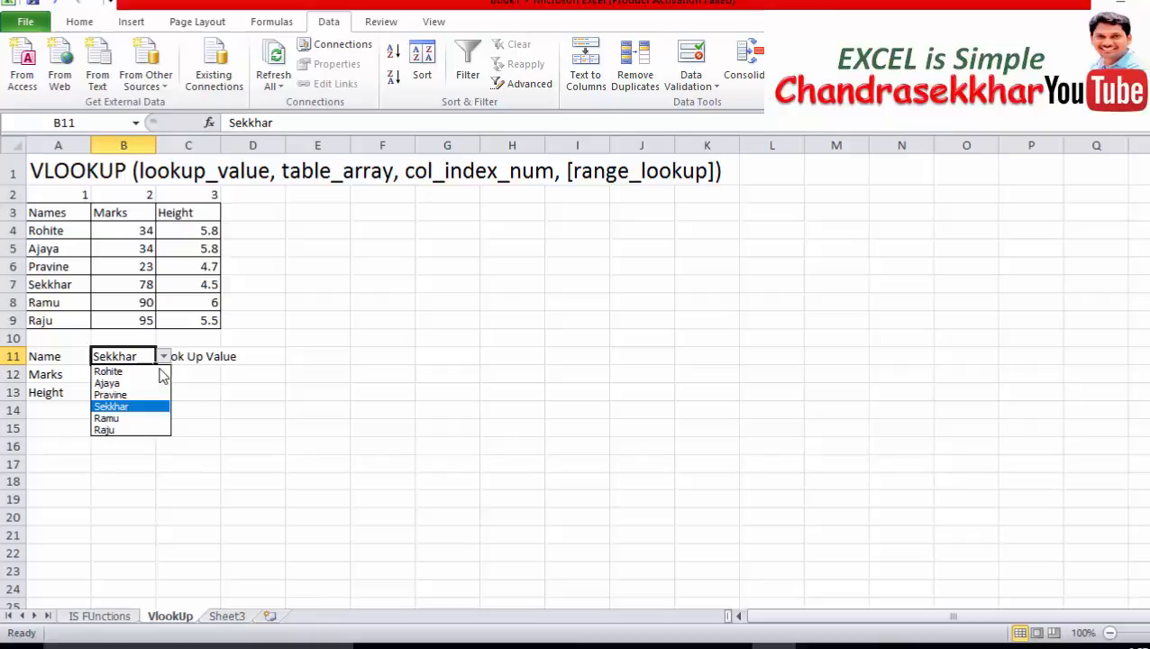
left_click(137, 416)
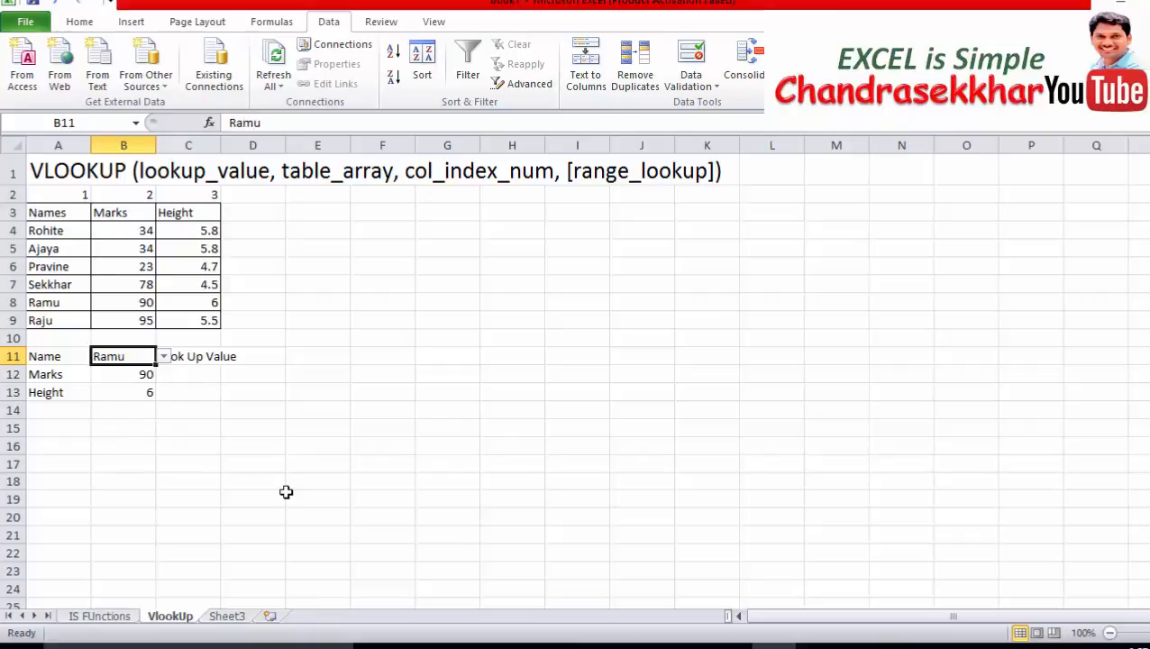
- Choose the name from A6 in the B11 dropdown to test the lookup formulas
left_click(160, 361)
left_click(149, 357)
left_click(164, 357)
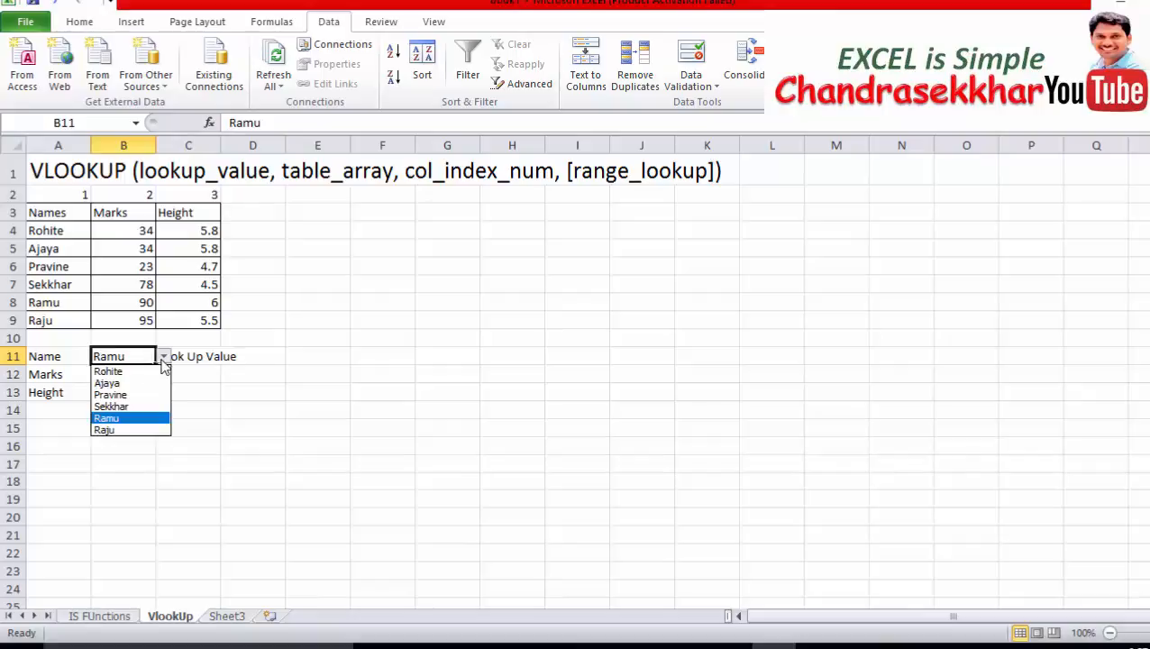
left_click(126, 395)
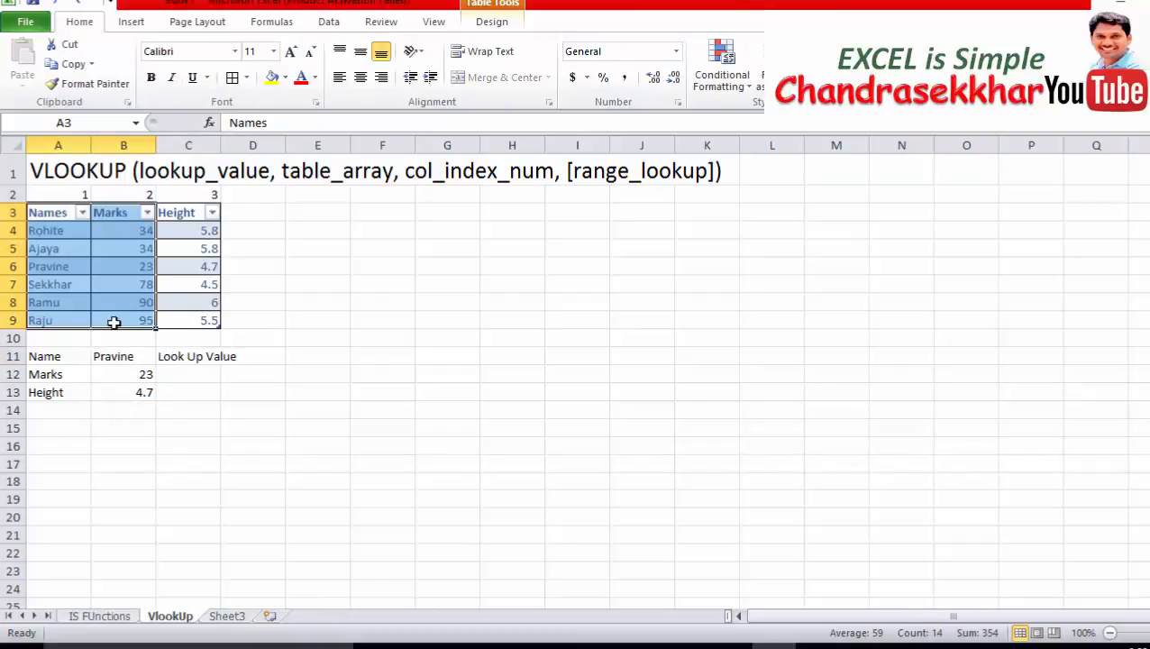
- Copy the names and marks in A3:B9 and paste them at A17 as transposed values
key("ctrl+c")
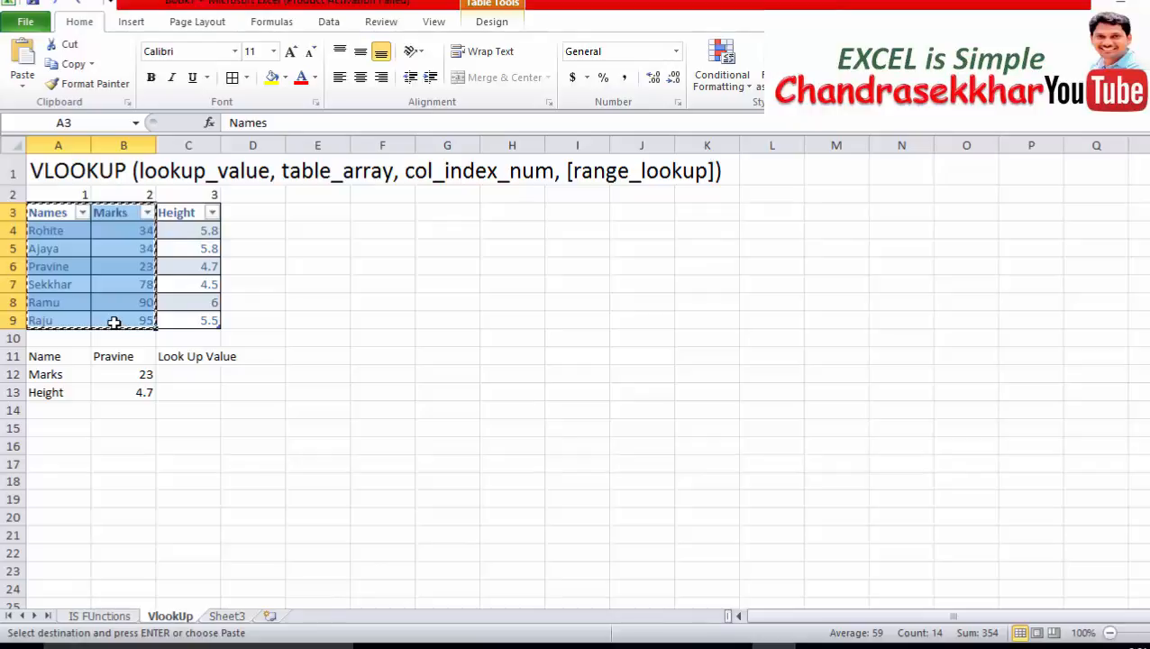
left_click(117, 497)
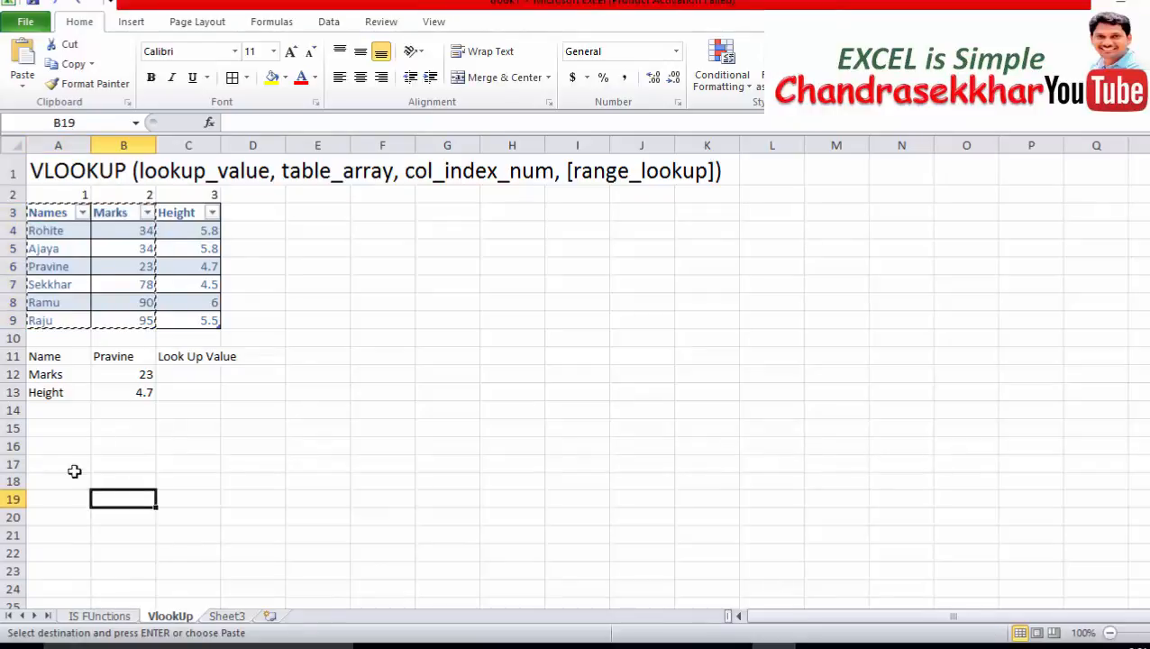
left_click(72, 463)
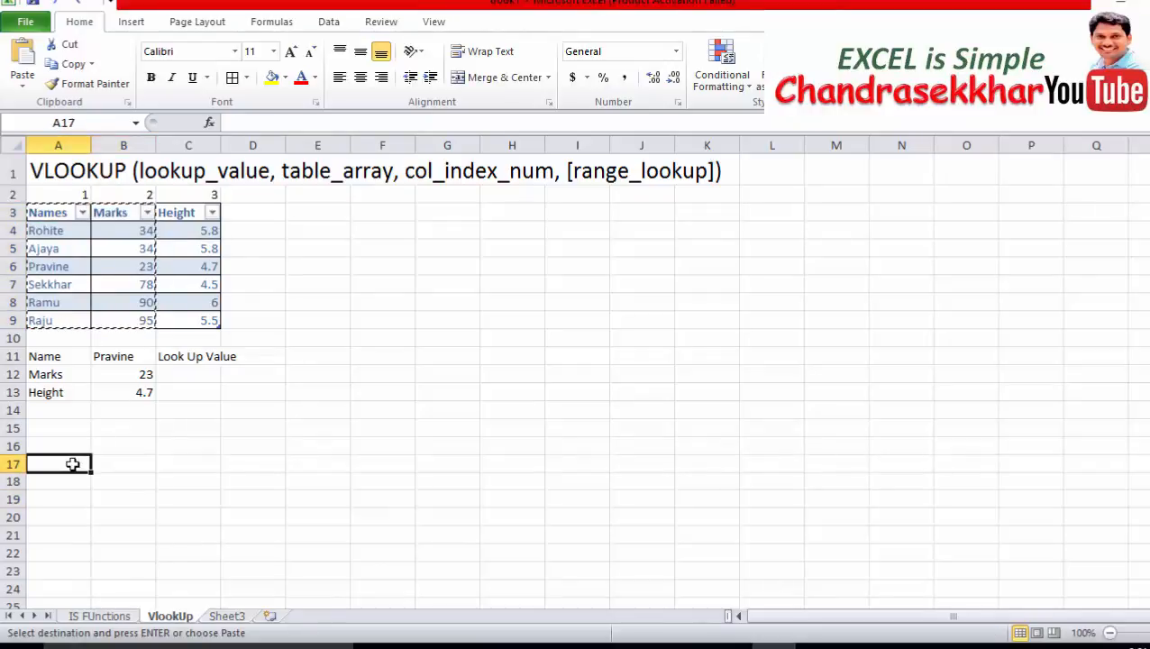
key("alt+e")
key("s")
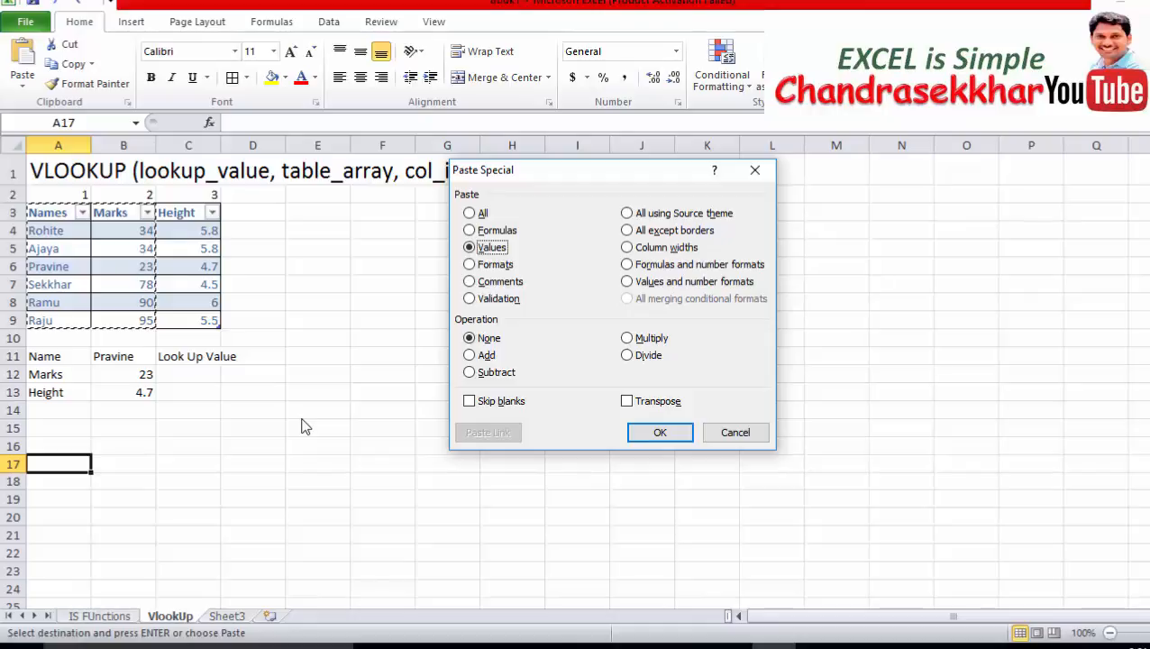
left_click(630, 406)
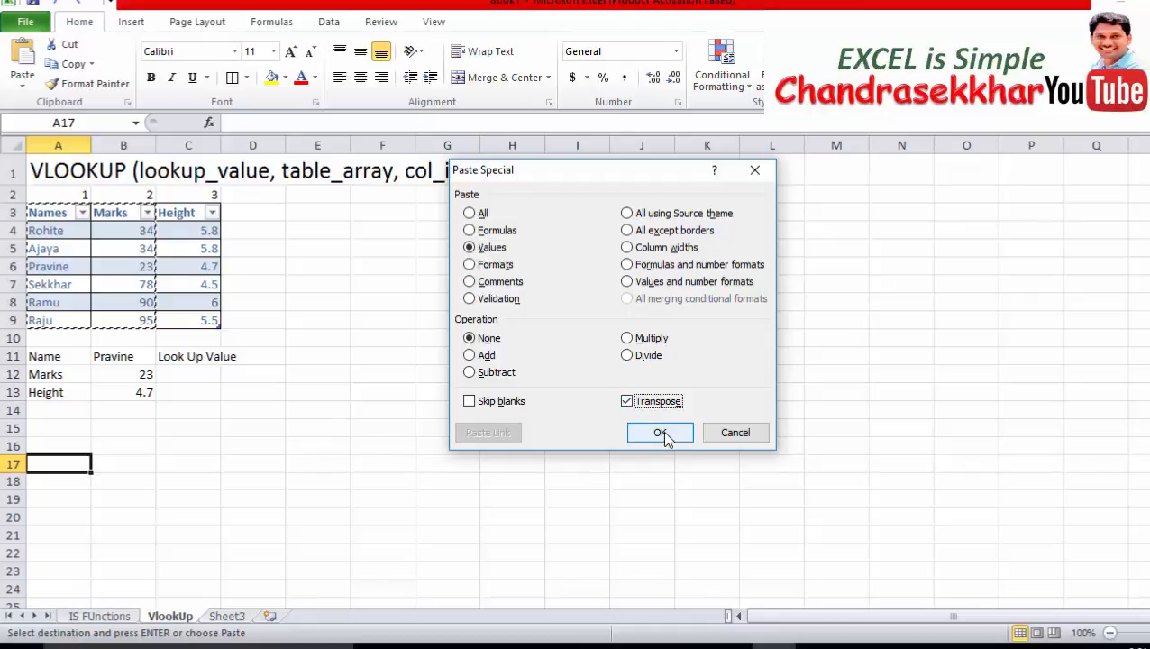
left_click(662, 435)
left_click(124, 590)
left_click(76, 550)
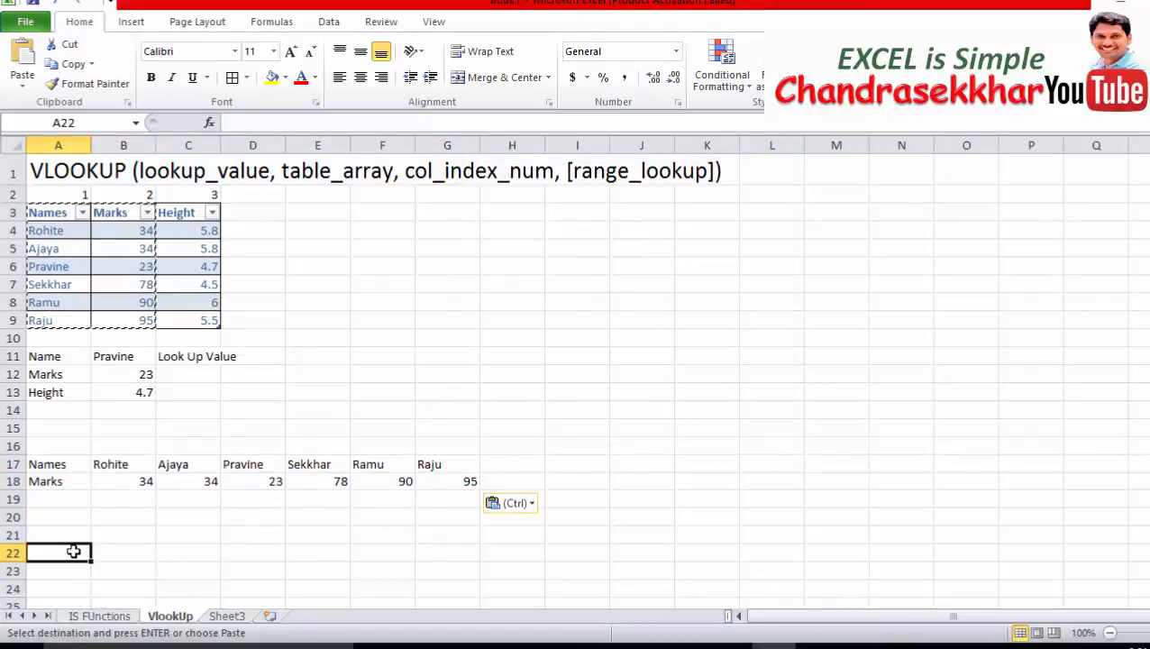
- Apply all borders to the transposed names and marks table in A17:G18
left_click(77, 502)
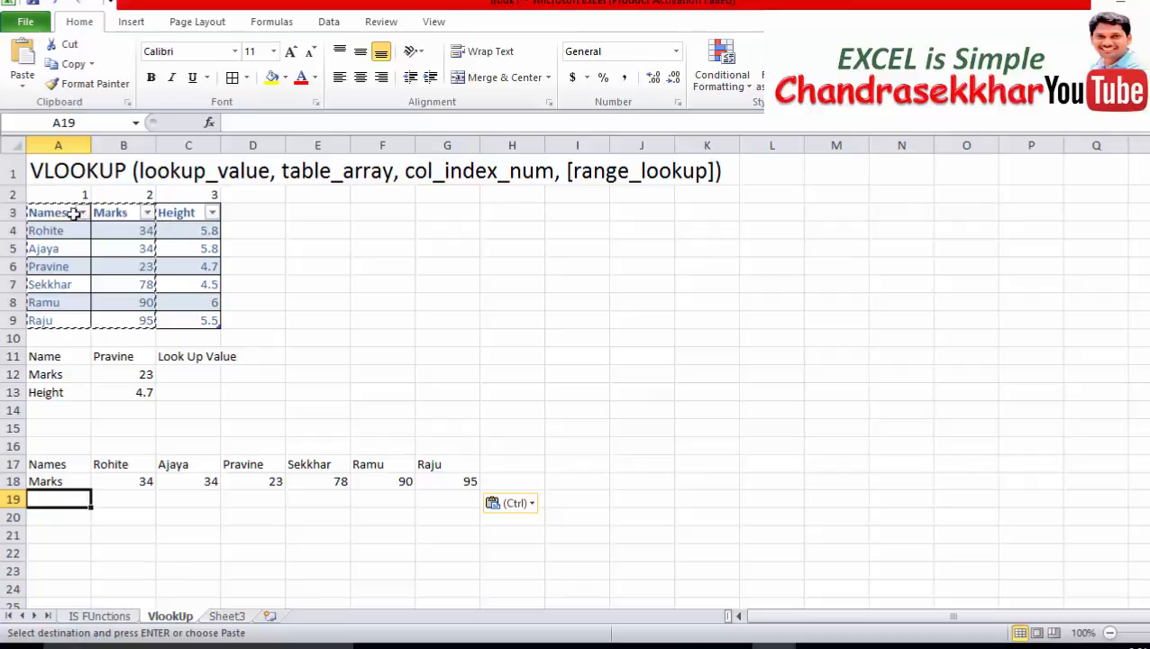
left_click(33, 475)
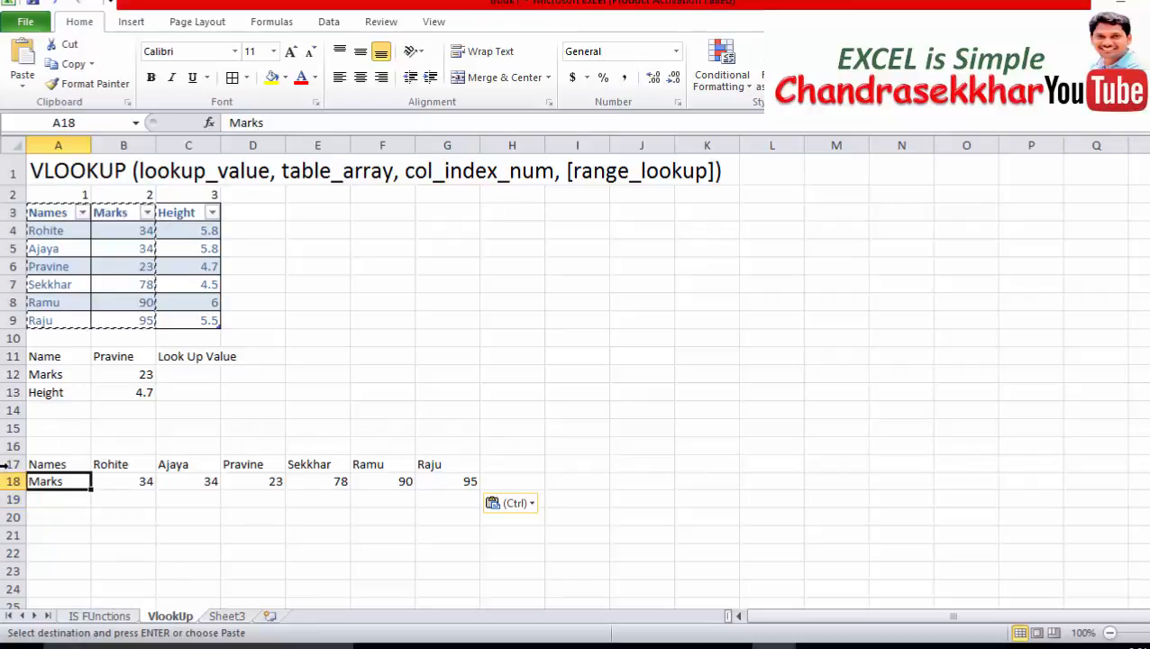
left_click_drag(13, 463, 13, 483)
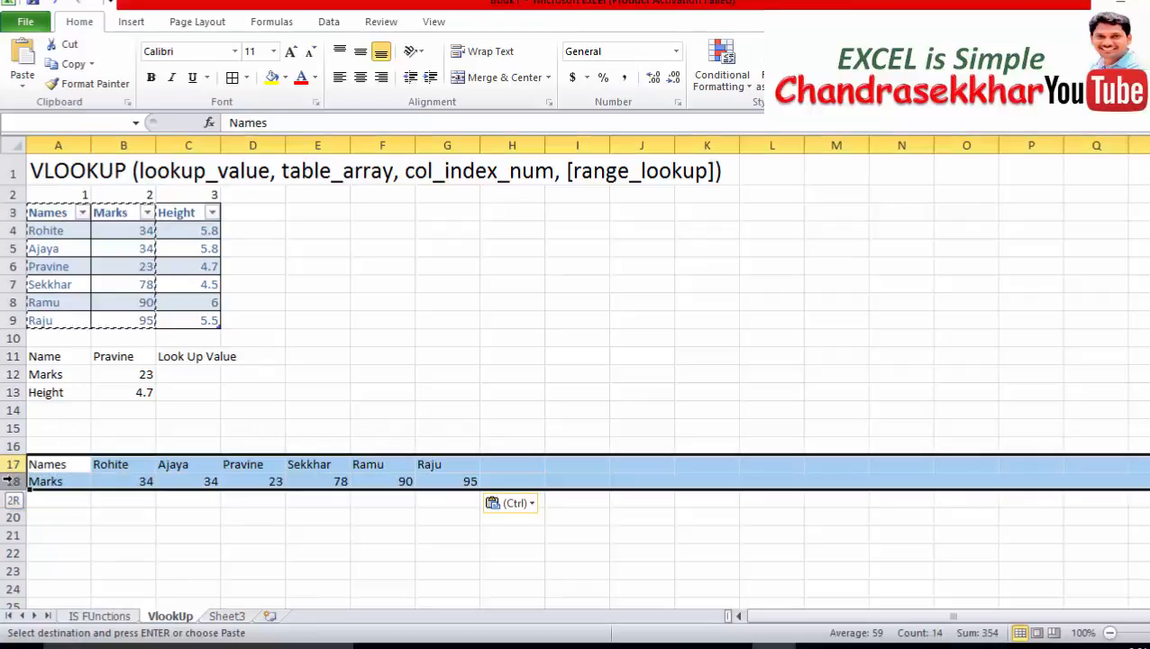
left_click(118, 494)
left_click_drag(54, 465, 433, 481)
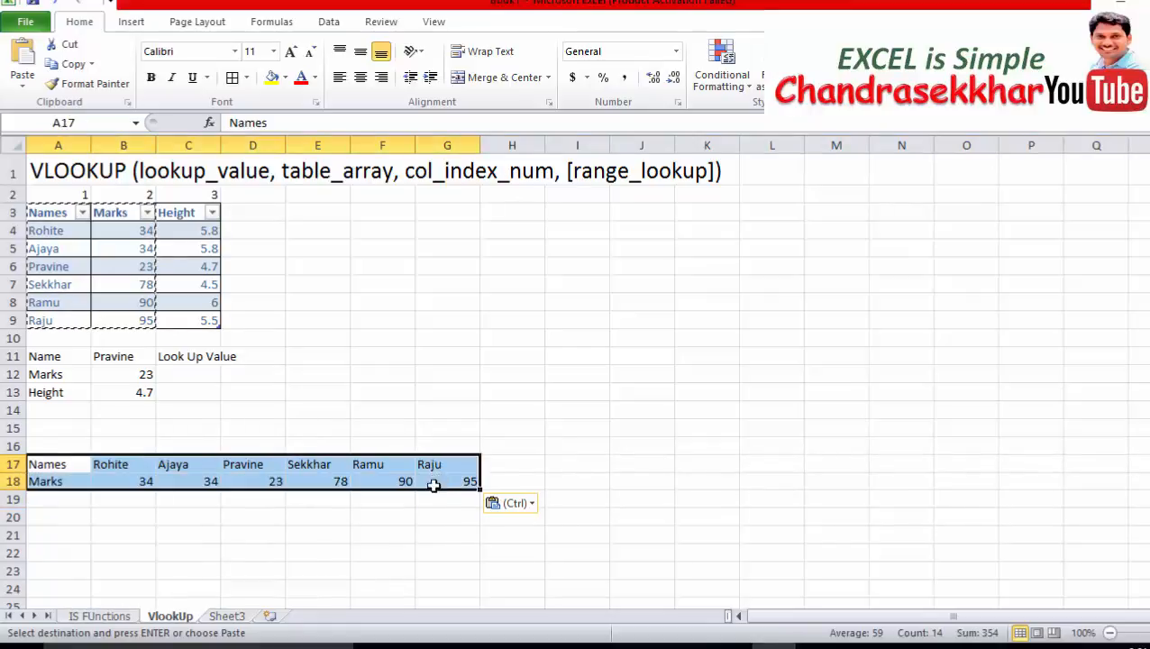
left_click(246, 78)
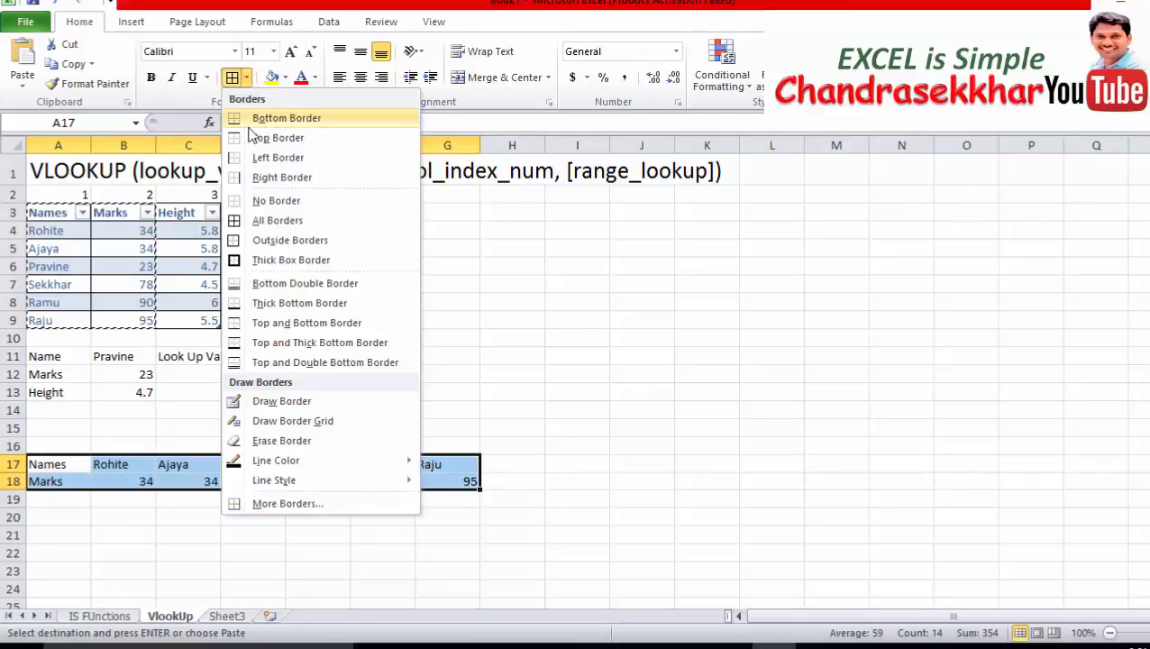
left_click(244, 117)
left_click(238, 464)
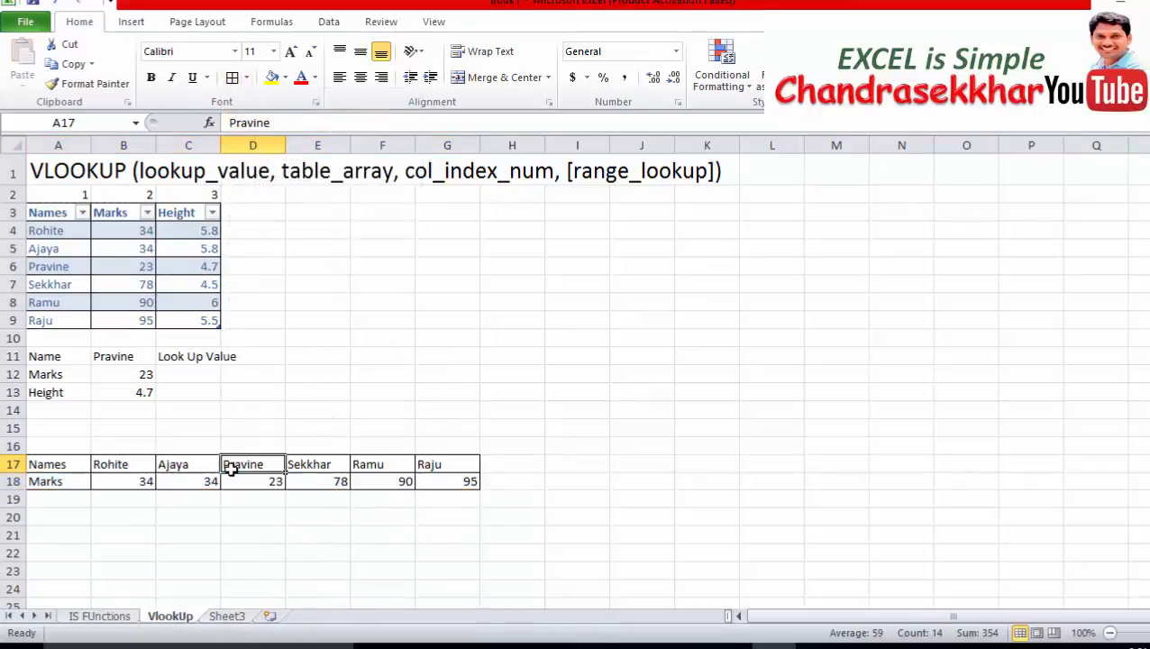
- Move the bordered horizontal table from A17:G18 to E17:K18
left_click_drag(72, 463, 693, 488)
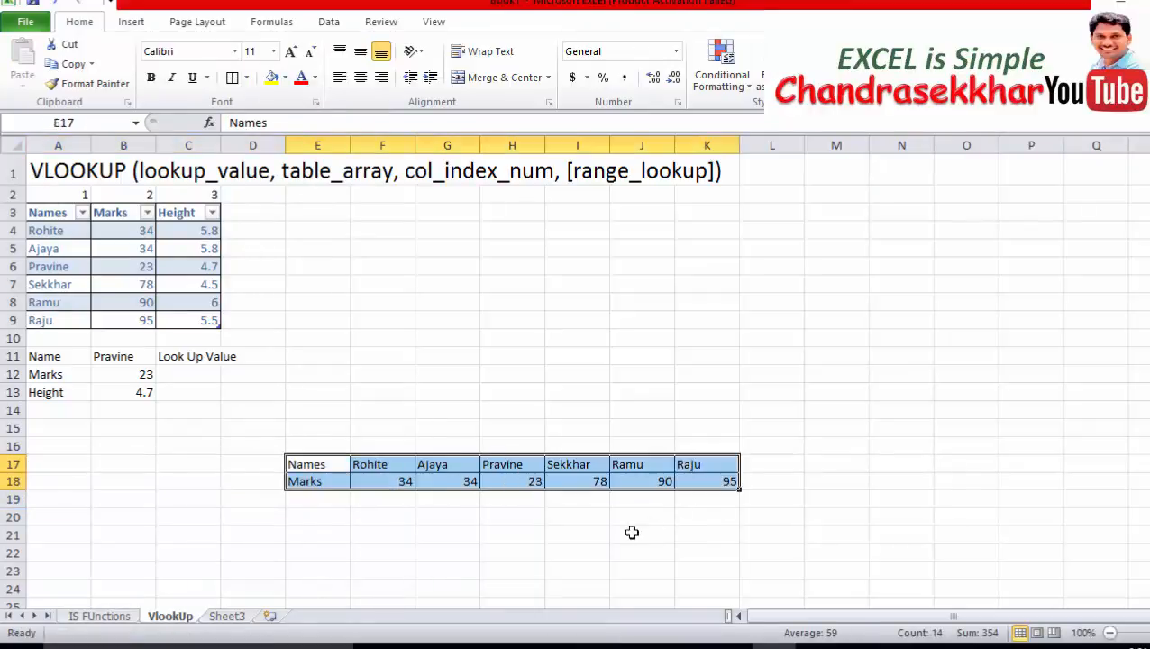
left_click(635, 535)
left_click(185, 429)
left_click(236, 448)
left_click(245, 462)
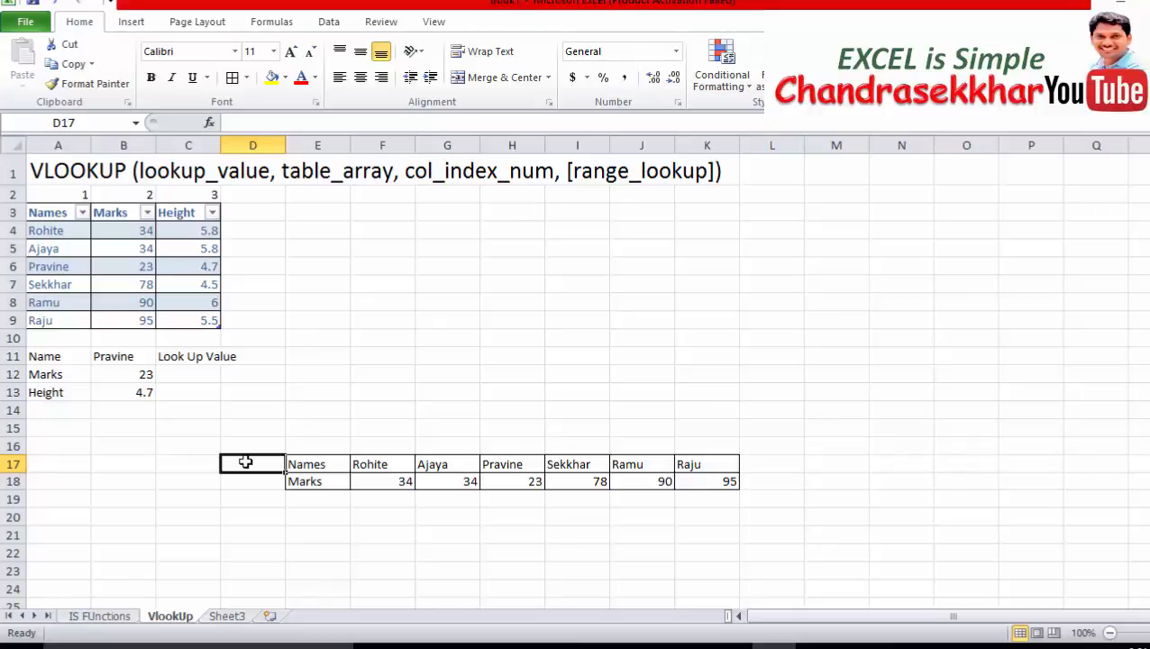
- Review the column index numbers in row 2 above the vertical table
key("Left")
key("Left")
key("Left")
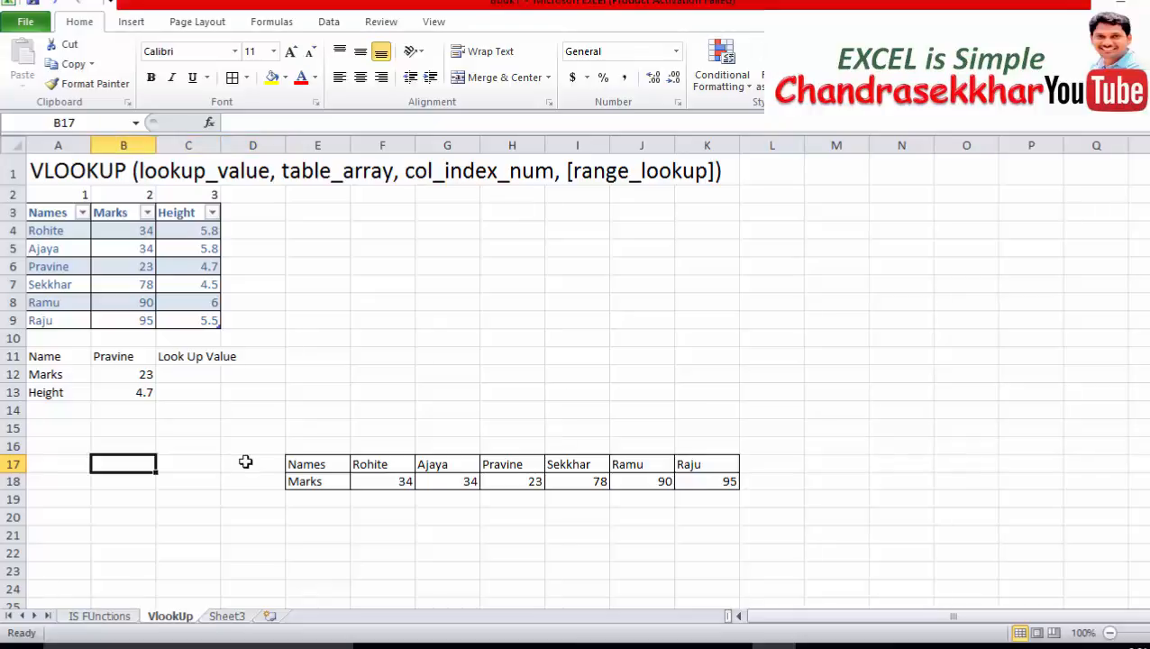
key("Up")
key("Up")
key("Up")
key("Up")
key("Up")
key("Up")
key("Up")
key("Up")
key("Up")
key("Up")
key("Up")
key("Up")
key("Up")
key("Up")
key("Up")
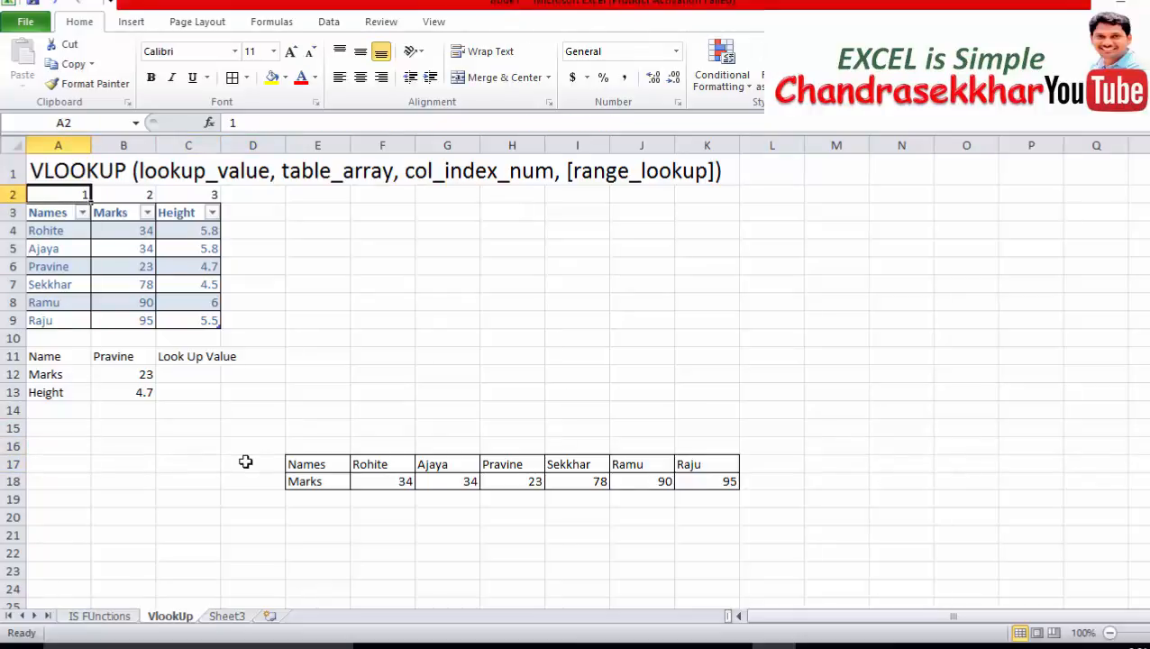
key("Right")
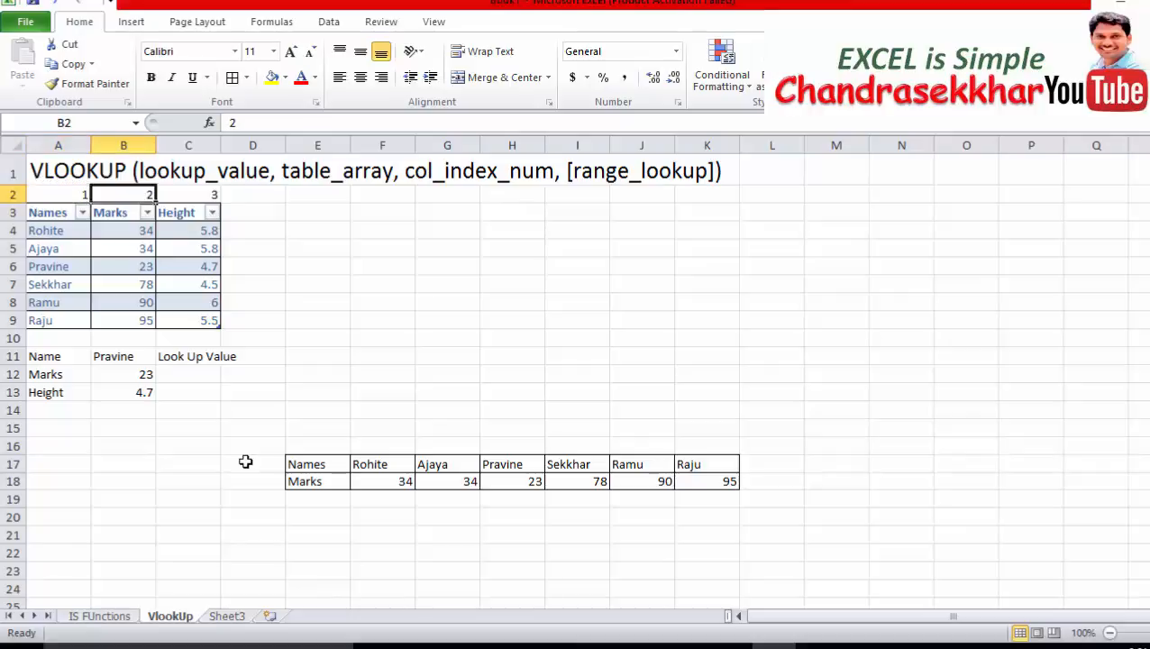
key("Left")
key("Right")
key("Right")
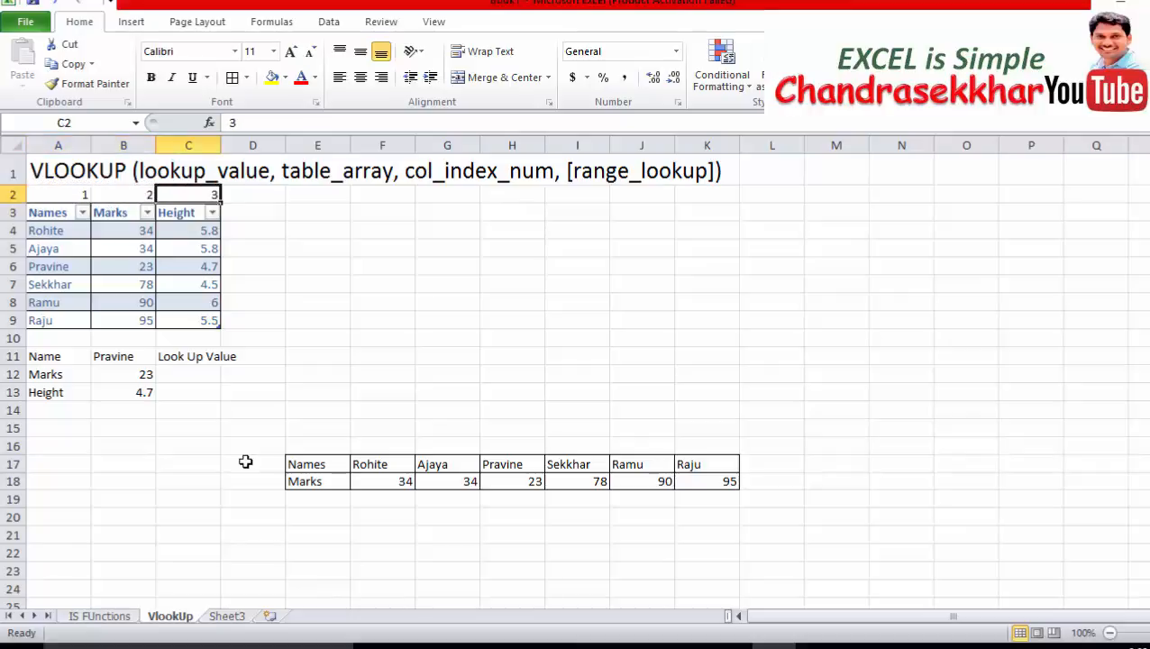
- Enter the row index numbers 1 and 2 in C17 and C18 beside the horizontal table
key("Down")
key("Down")
key("Down")
key("Down")
key("Down")
key("Down")
key("Down")
key("Down")
key("Down")
key("Down")
key("Down")
key("Down")
key("Down")
key("Down")
key("Down")
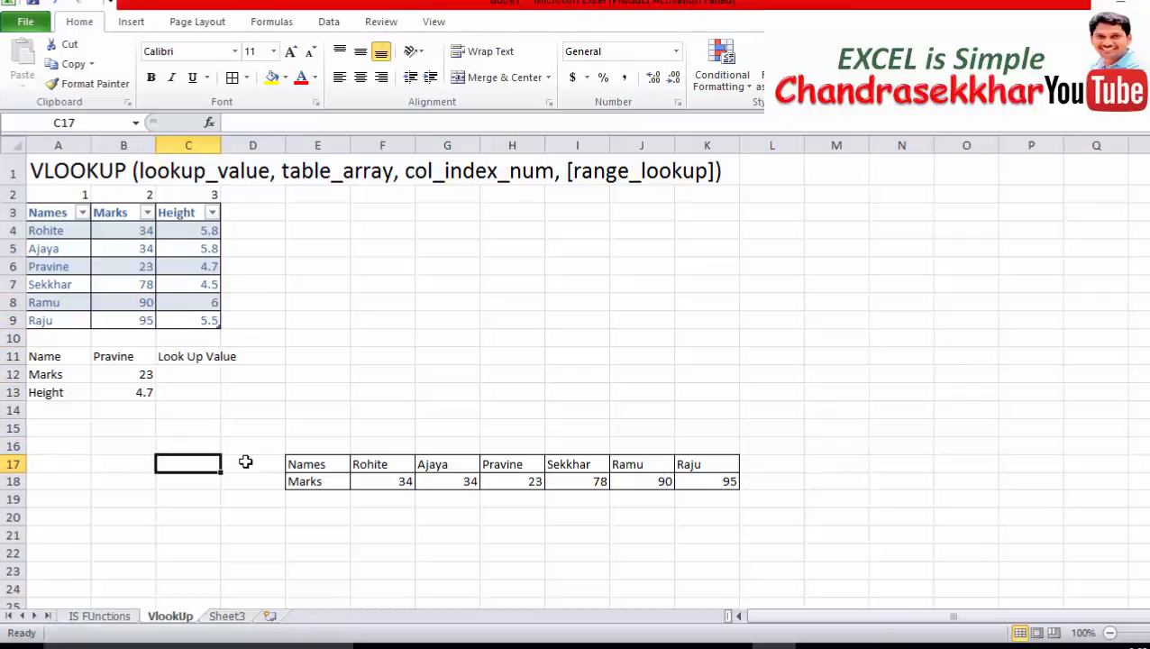
type("1")
key("Return")
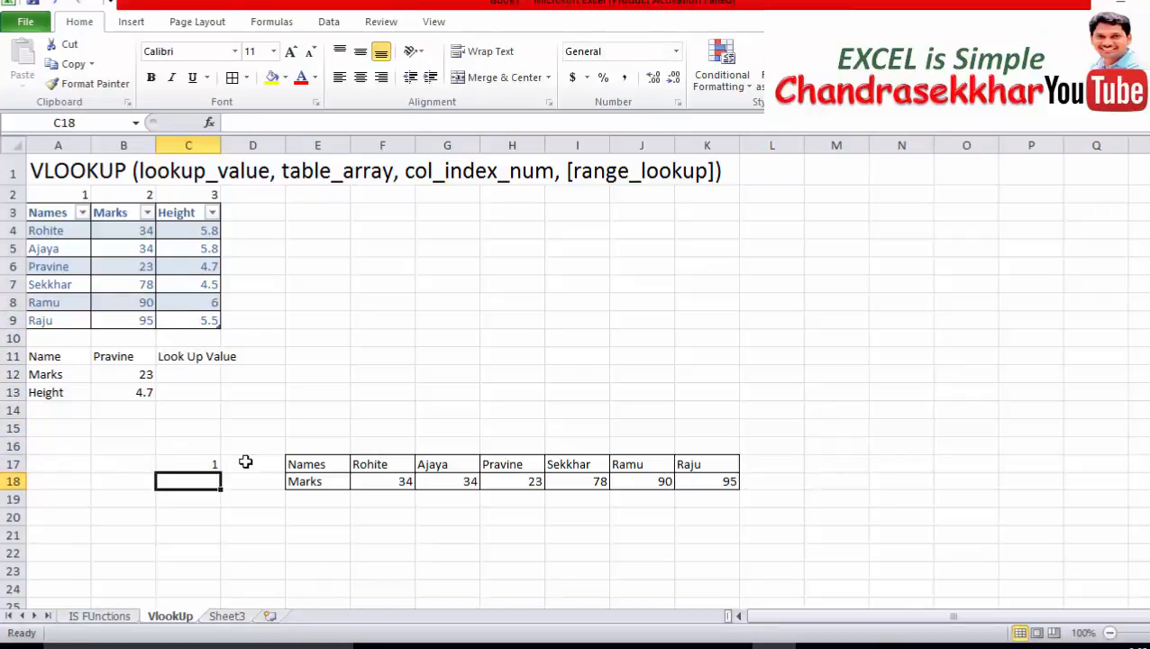
type("2")
key("Return")
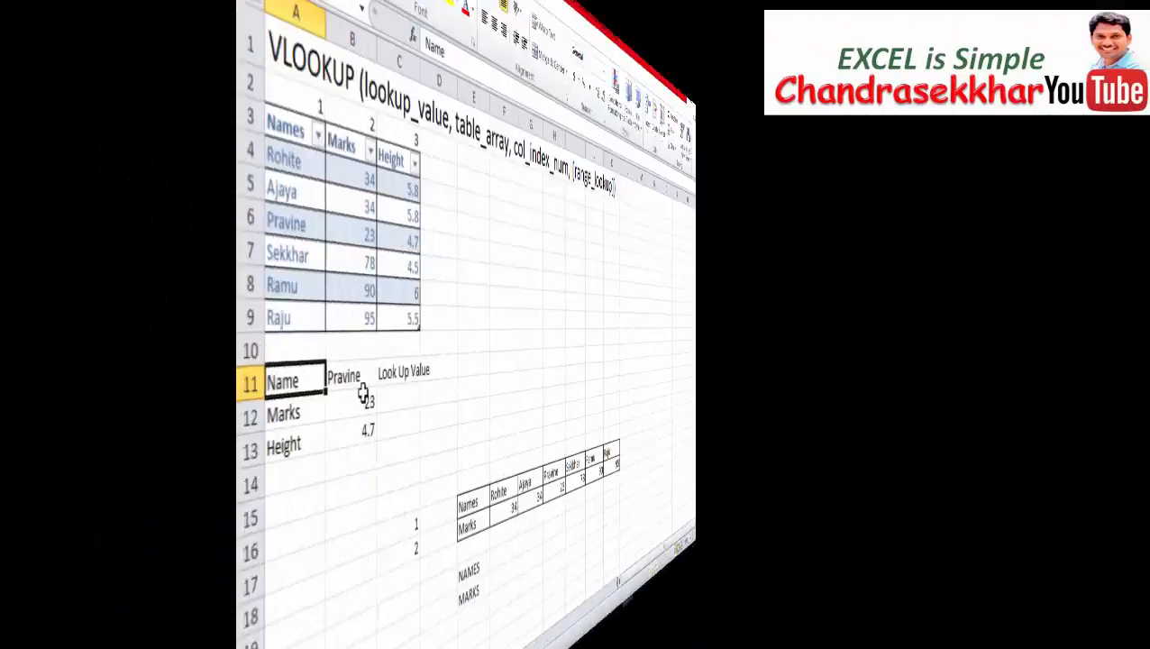
- Copy the dropdown cell B11 and paste it into F20 beside the NAMES label
key("ctrl+c")
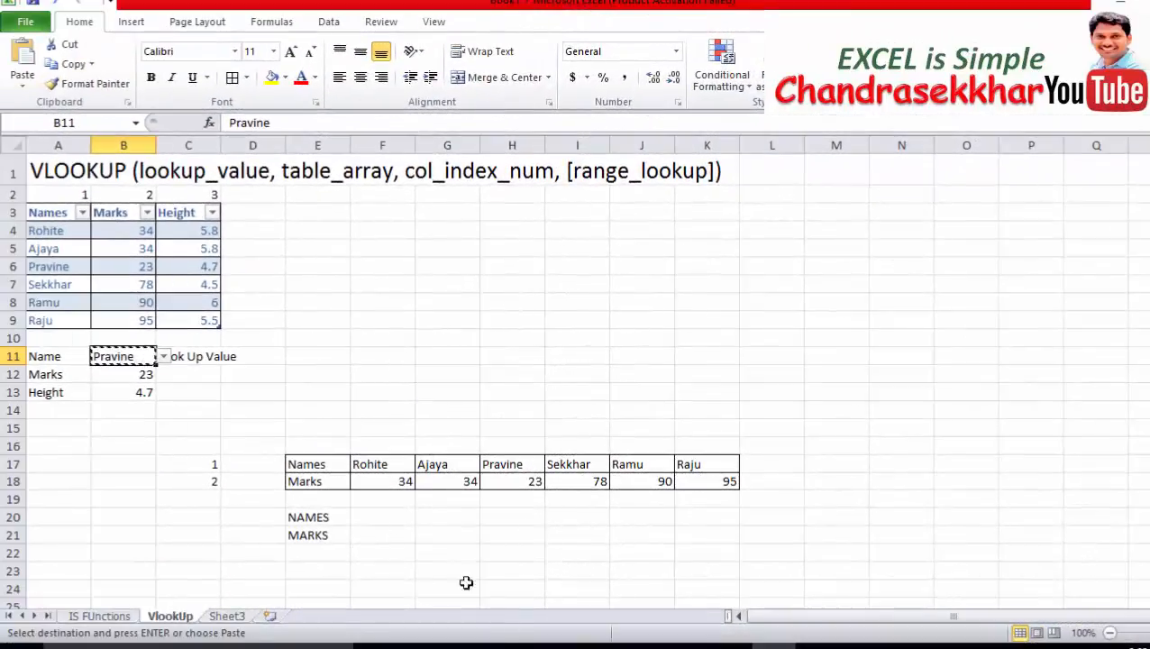
left_click(393, 515)
key("ctrl+v")
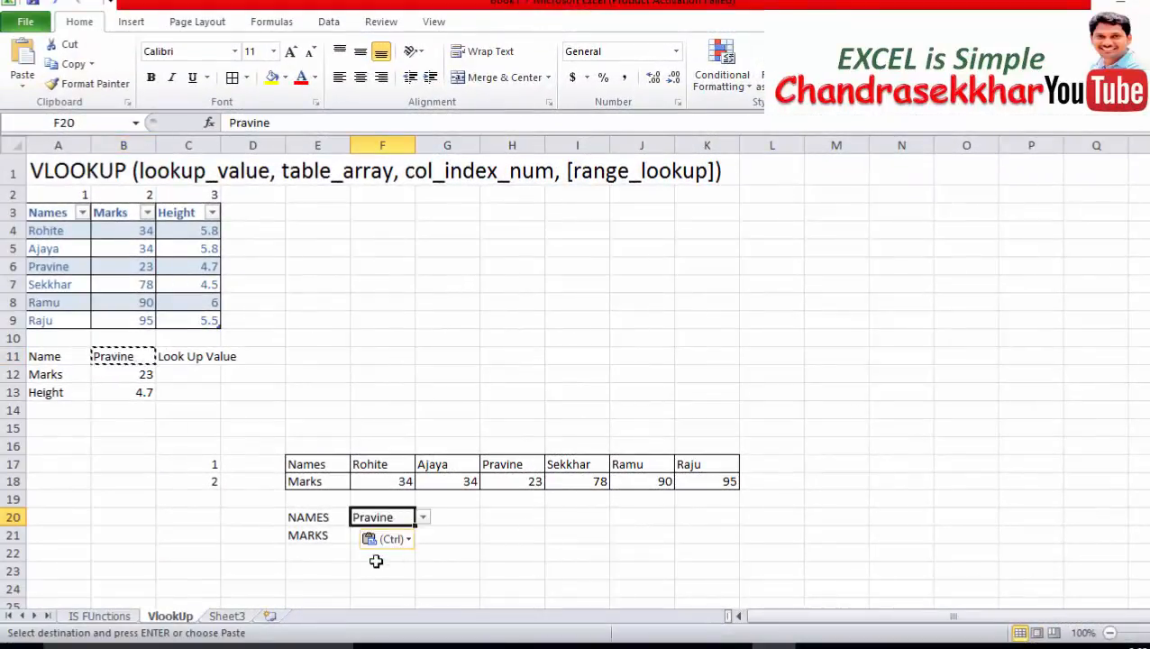
left_click_drag(378, 570, 345, 569)
left_click(300, 568)
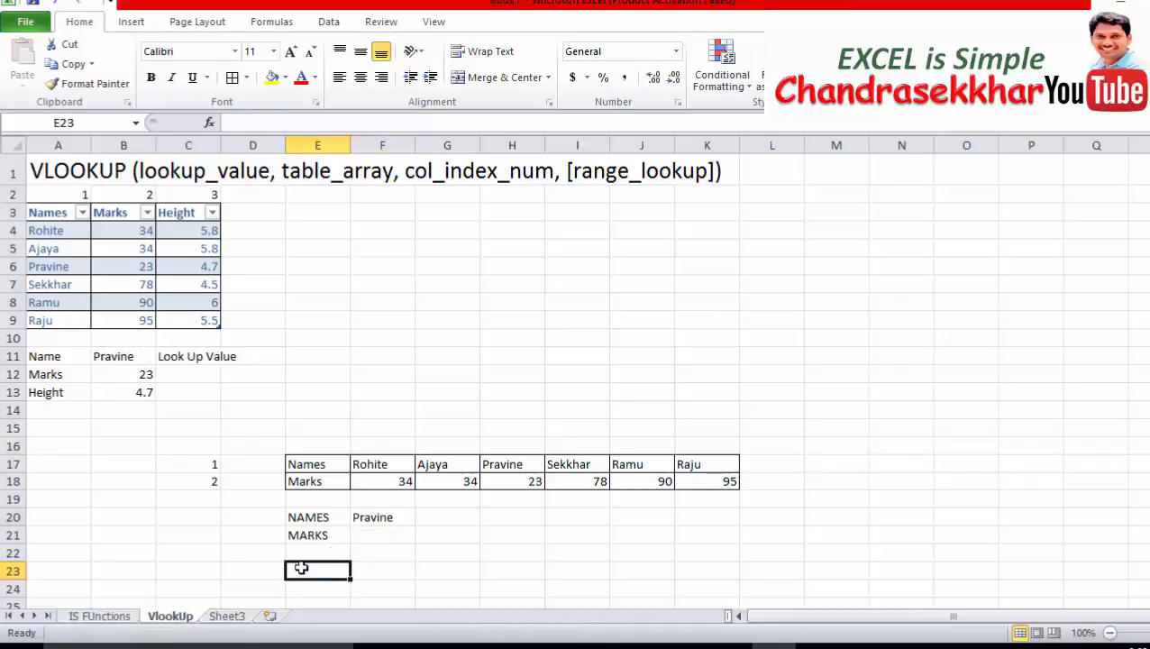
- Compare F20 with B11 and inspect the list of names in the F20 dropdown
left_click(382, 534)
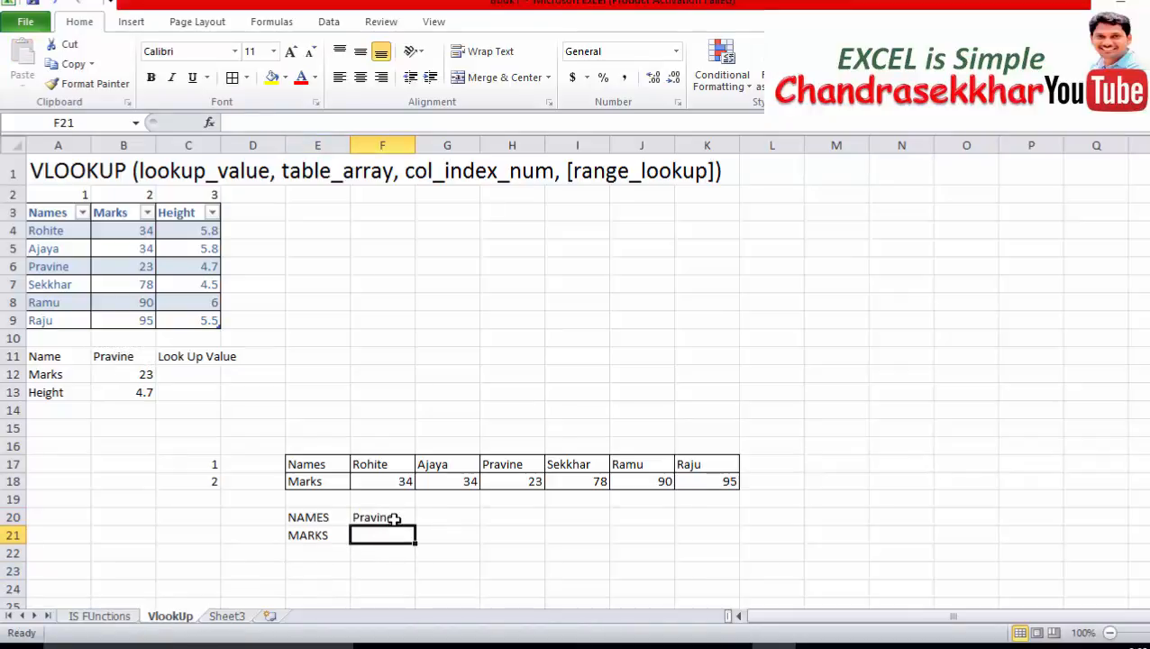
left_click(390, 516)
left_click(104, 359)
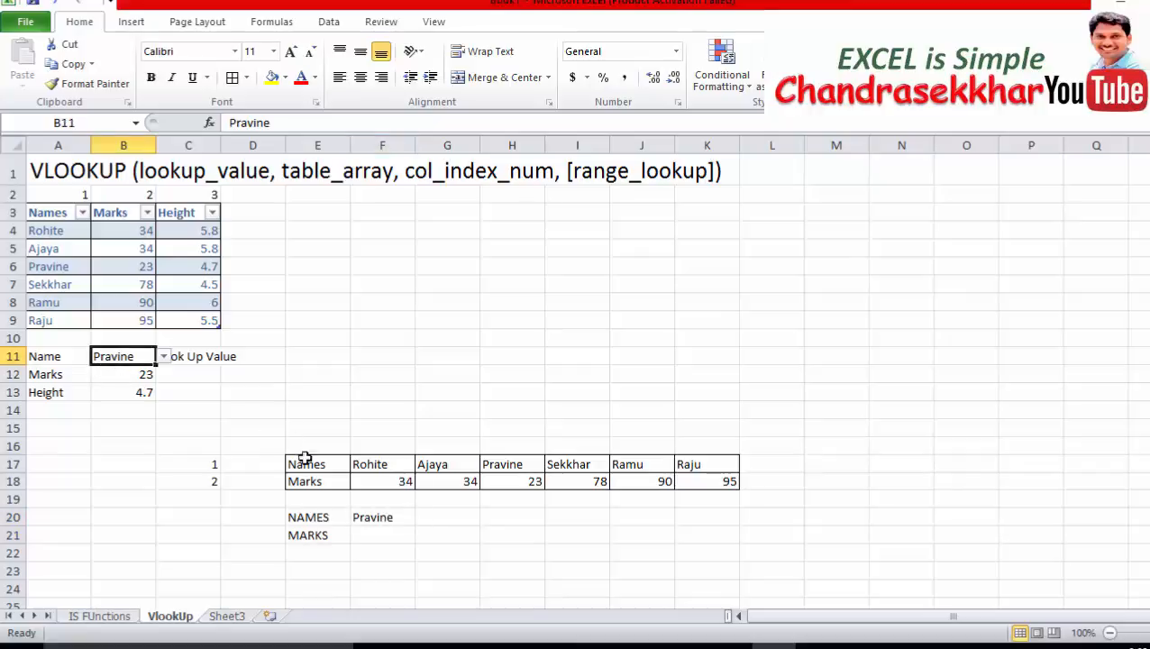
left_click(375, 517)
left_click(423, 516)
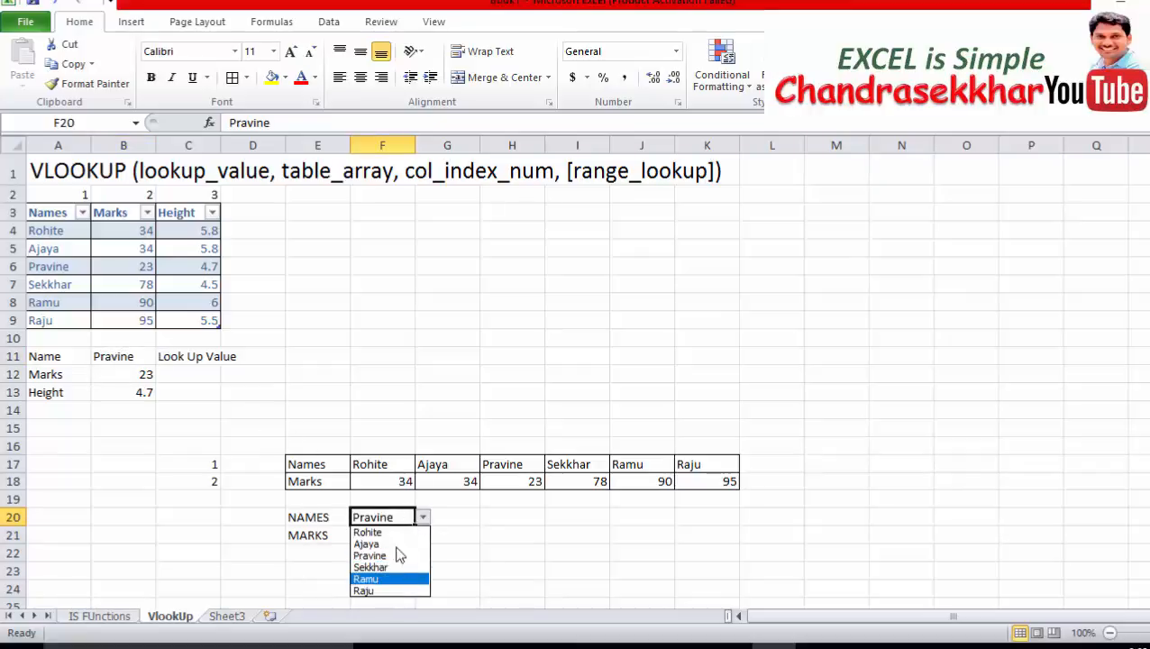
left_click(510, 544)
- Start an HLOOKUP formula in F21 with F20 as the lookup value and E17:K18 as the table array
left_click(389, 534)
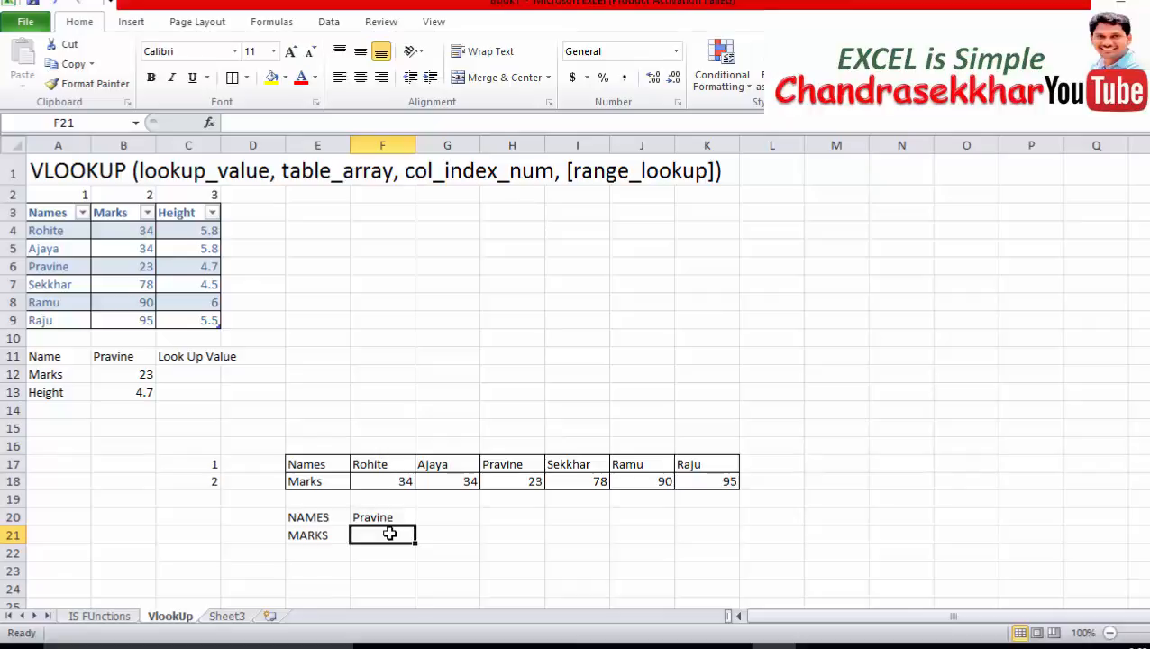
type("=")
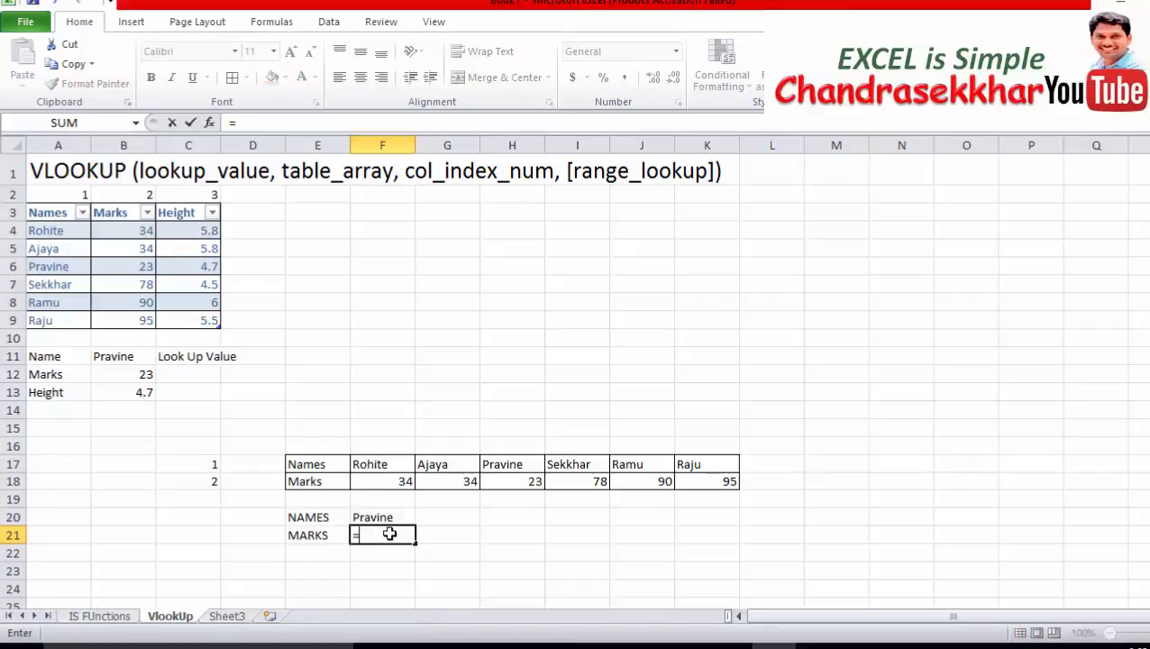
type("HL")
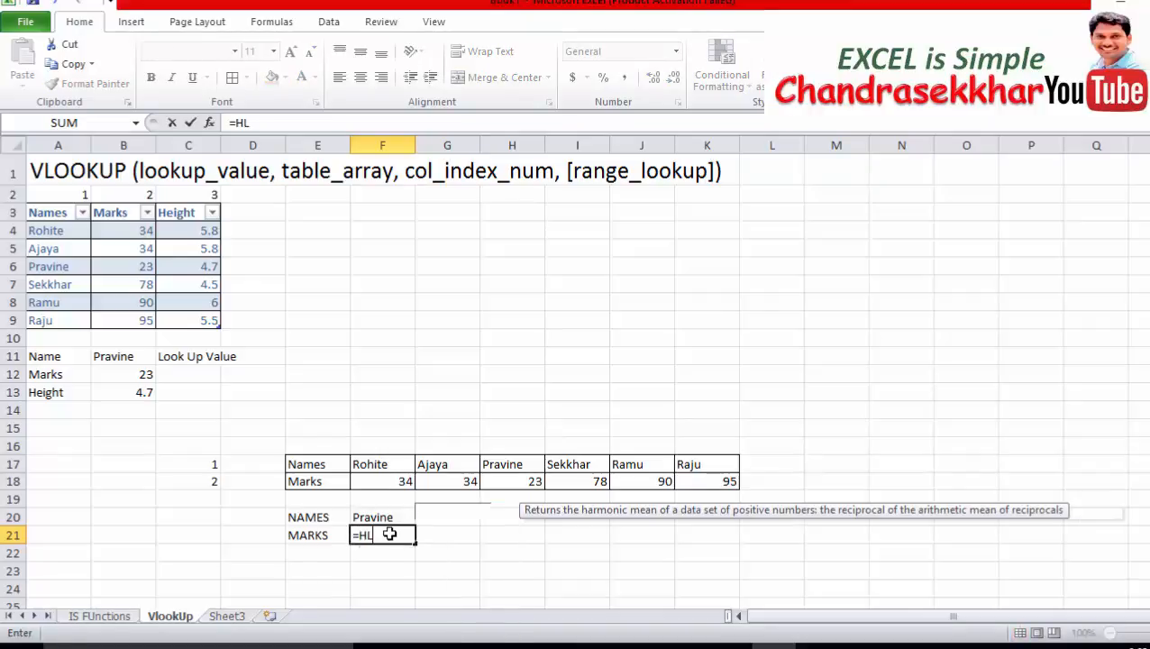
key("Tab")
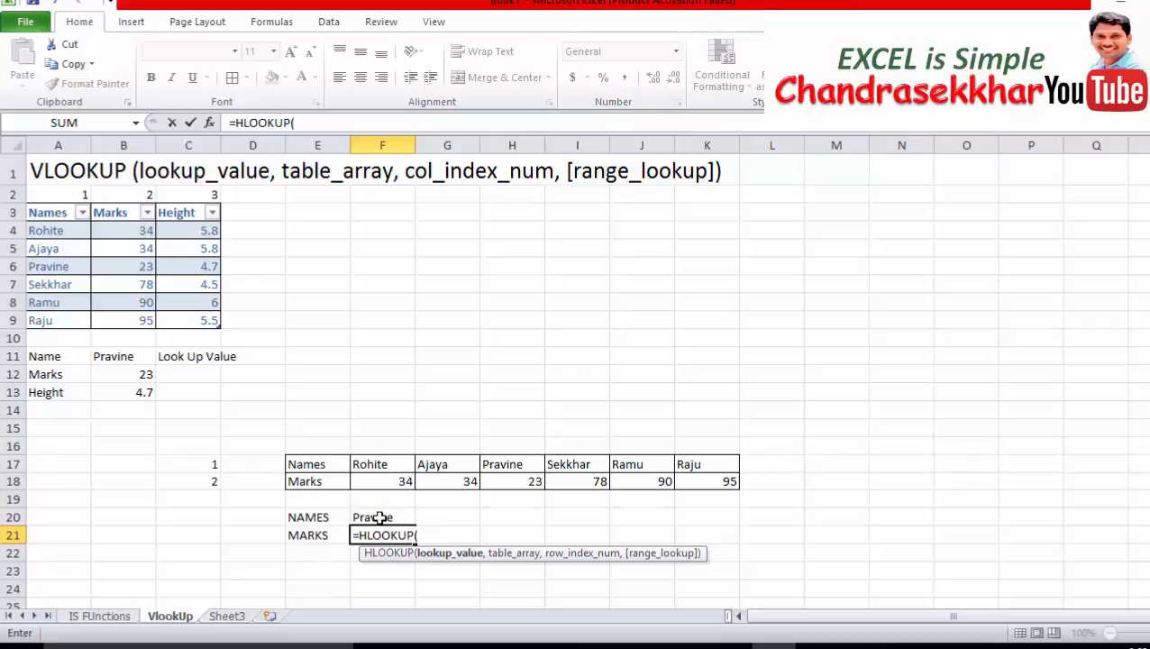
left_click(379, 516)
type(",")
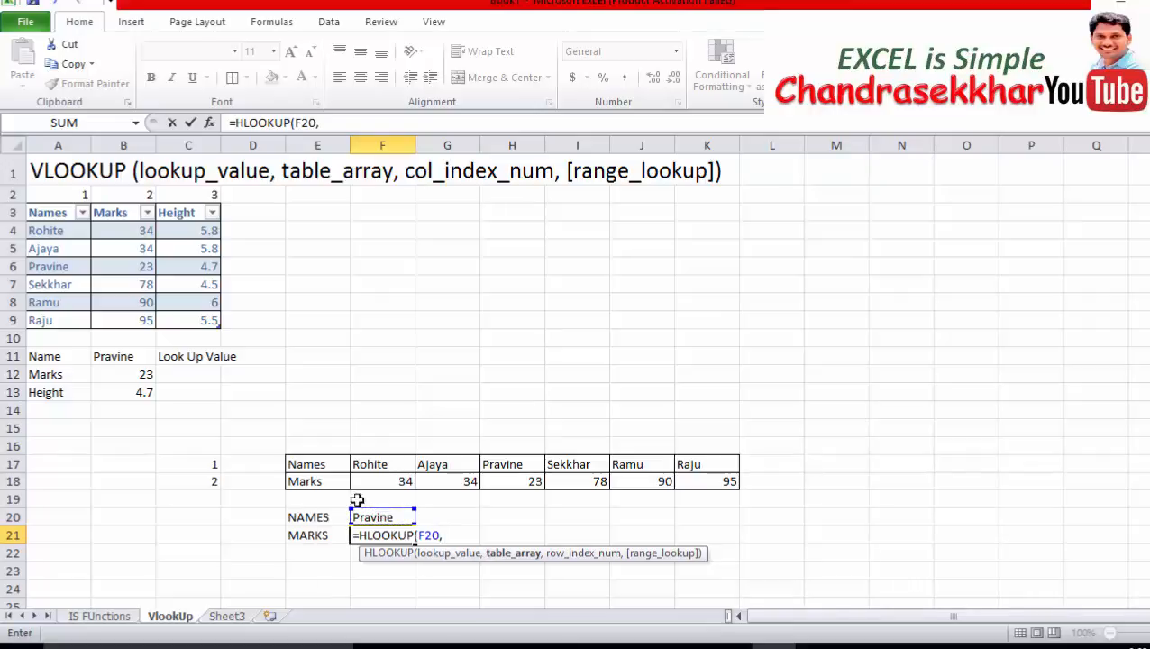
left_click_drag(320, 464, 700, 483)
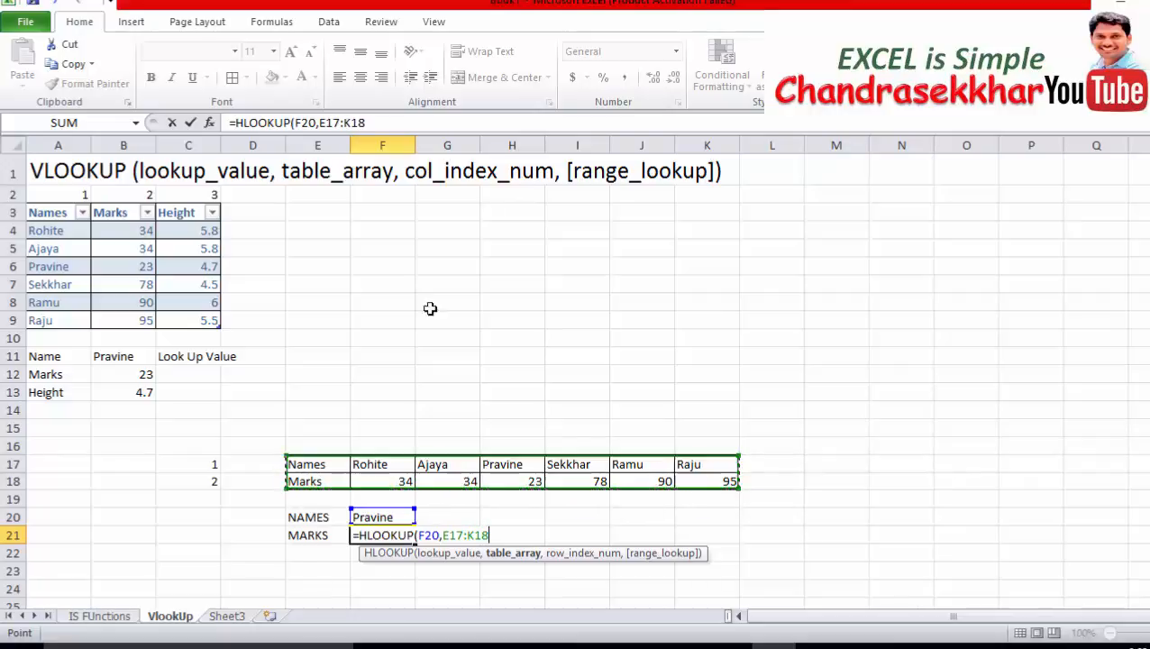
left_click(378, 122)
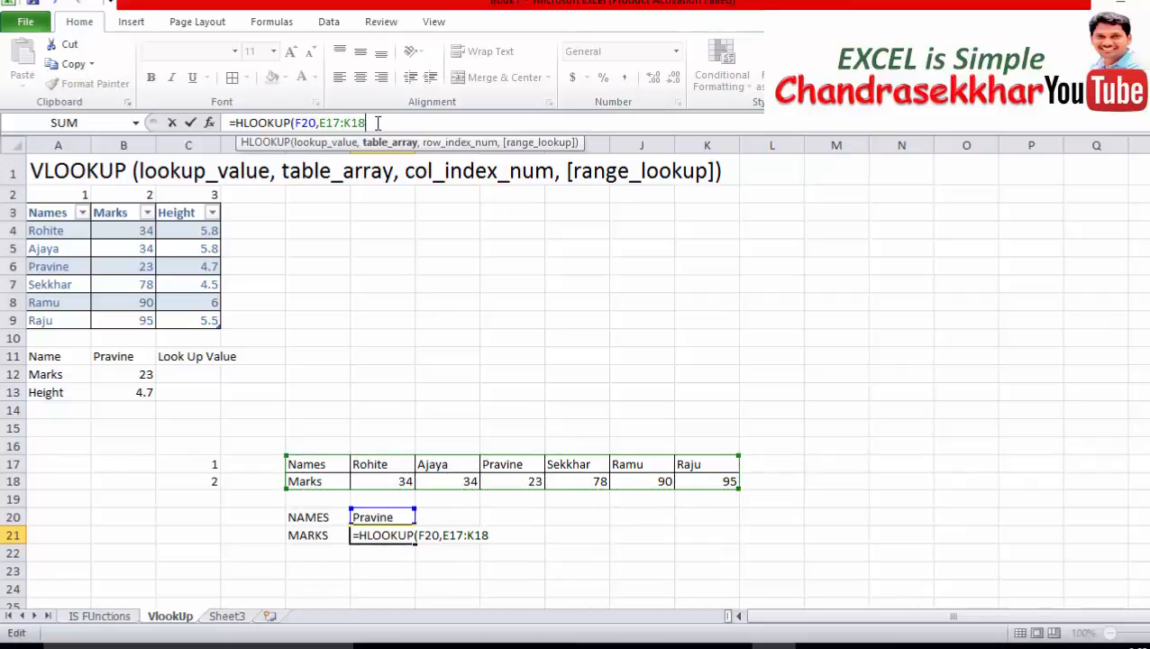
type(",")
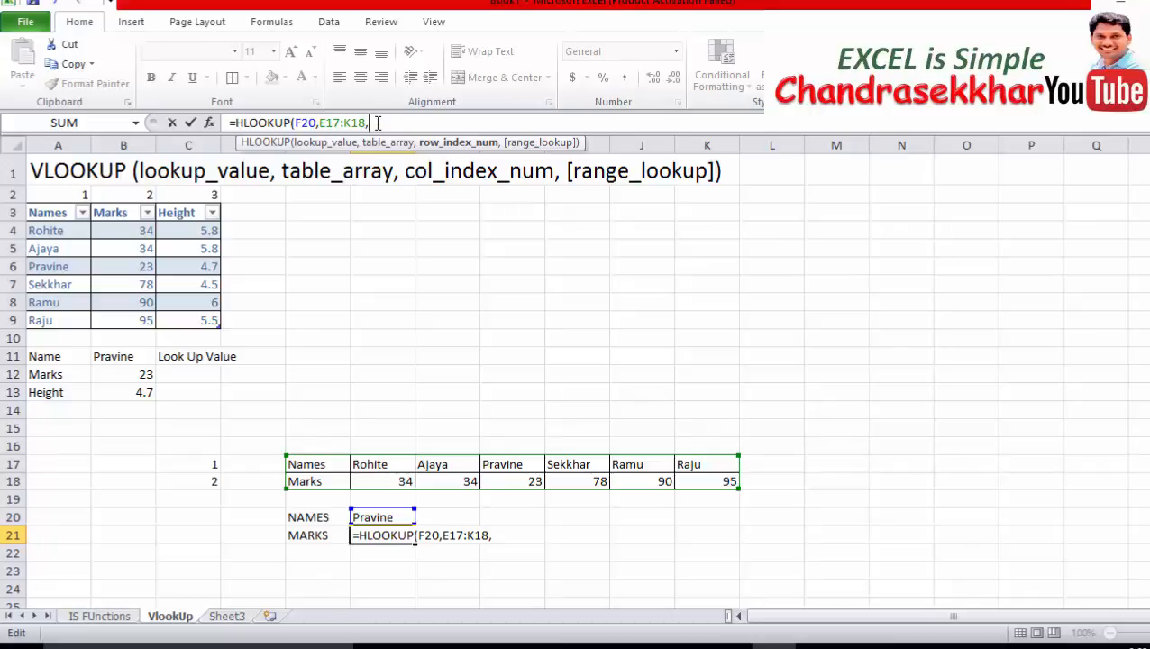
- Complete the F21 HLOOKUP formula with row index 2 and FALSE for an exact match
type("2,")
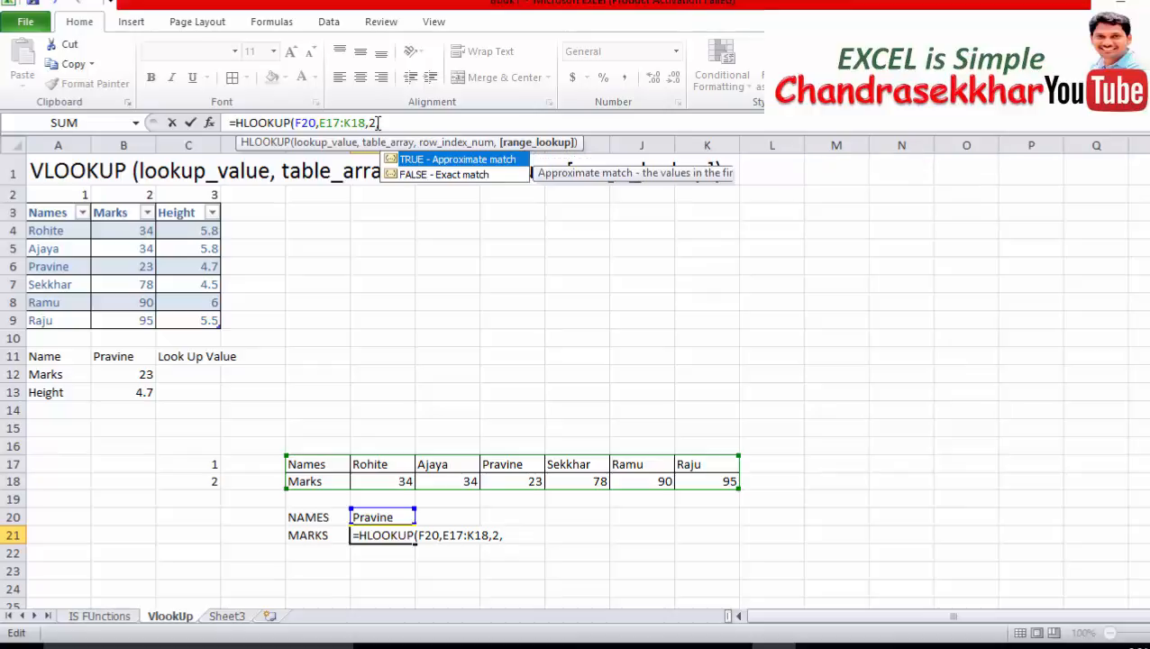
key("Down")
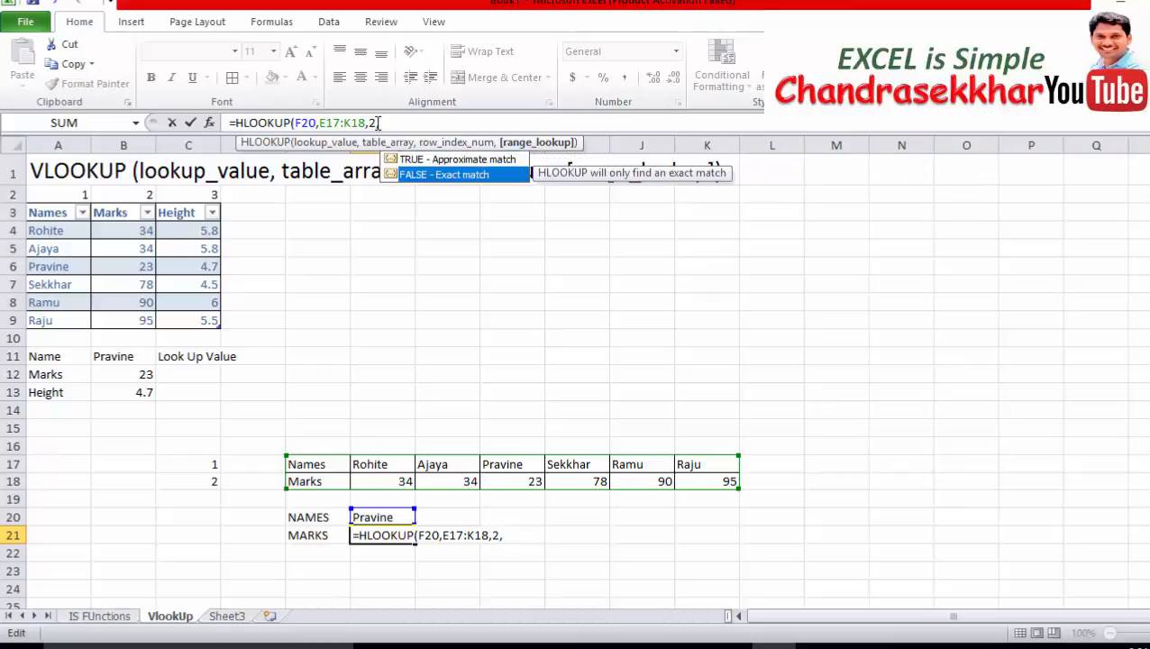
key("Tab")
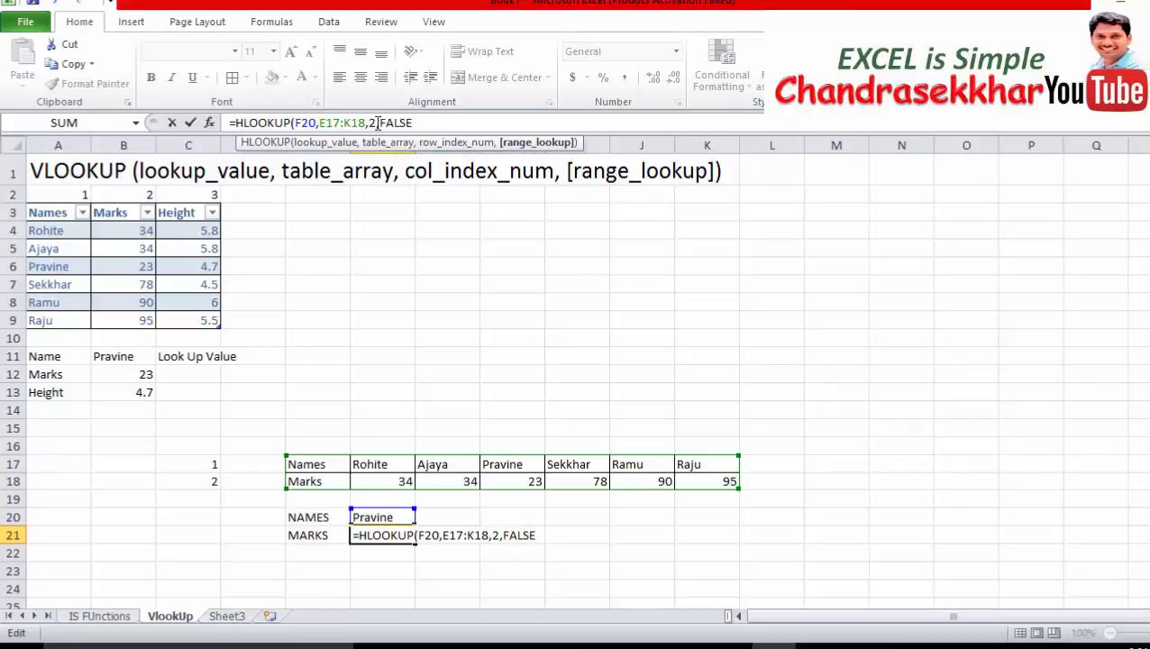
type(")")
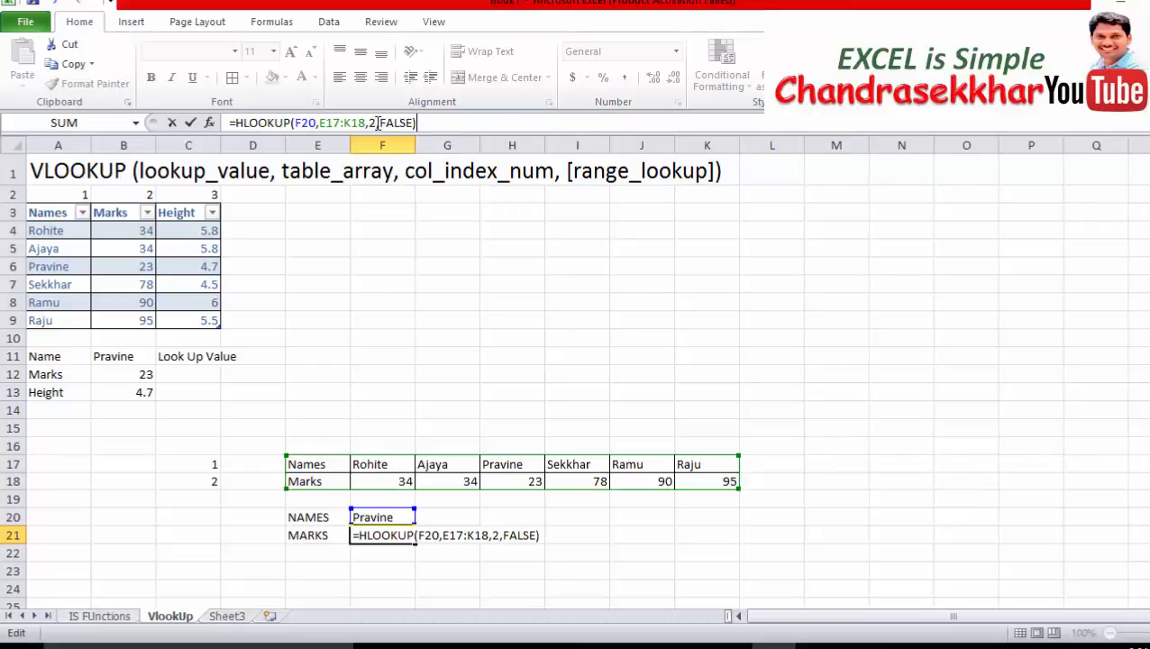
key("Return")
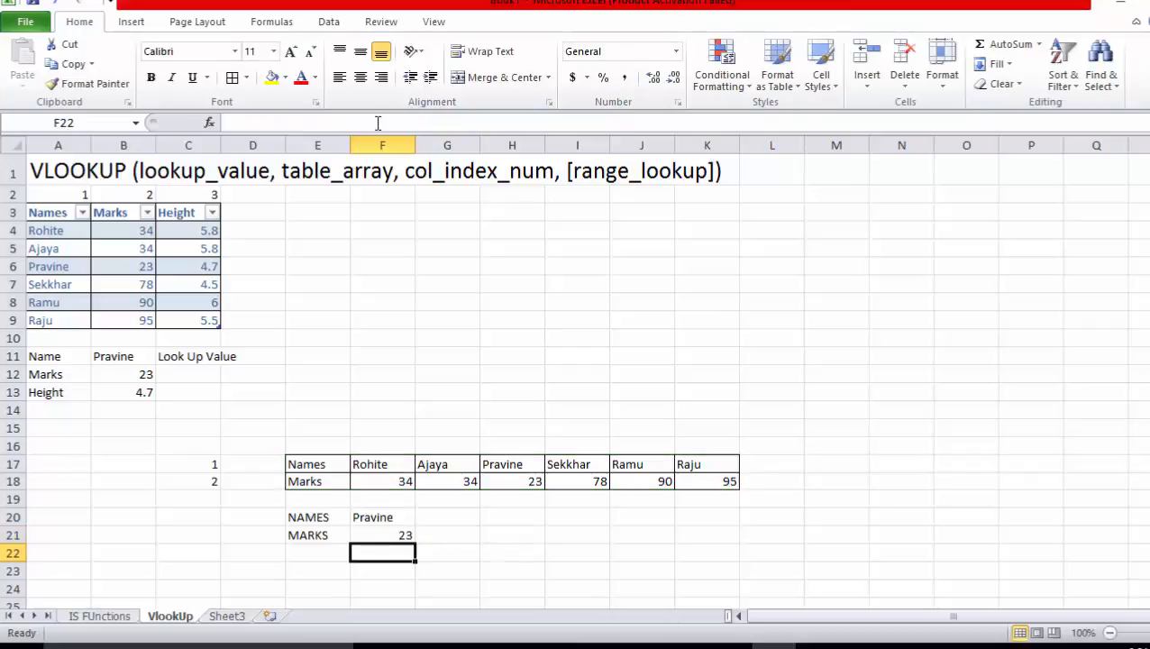
- Test the HLOOKUP in F21 by choosing different names in the F20 dropdown, ending on the third name in the list
left_click(405, 518)
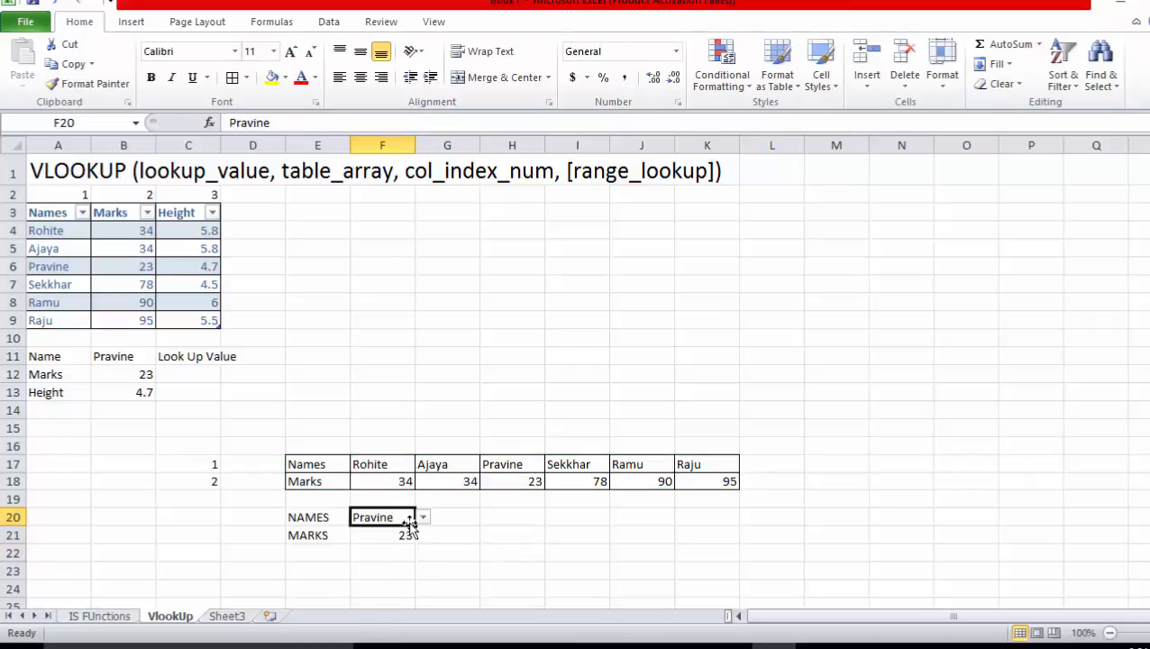
left_click(423, 519)
left_click(401, 568)
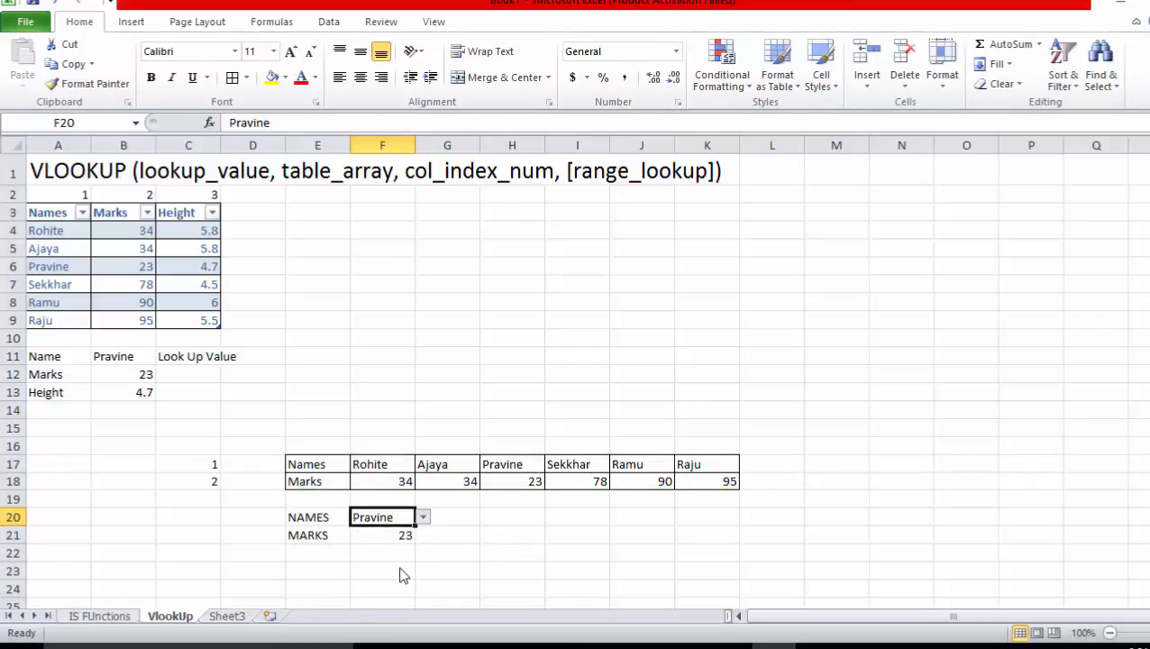
left_click(421, 519)
left_click(388, 579)
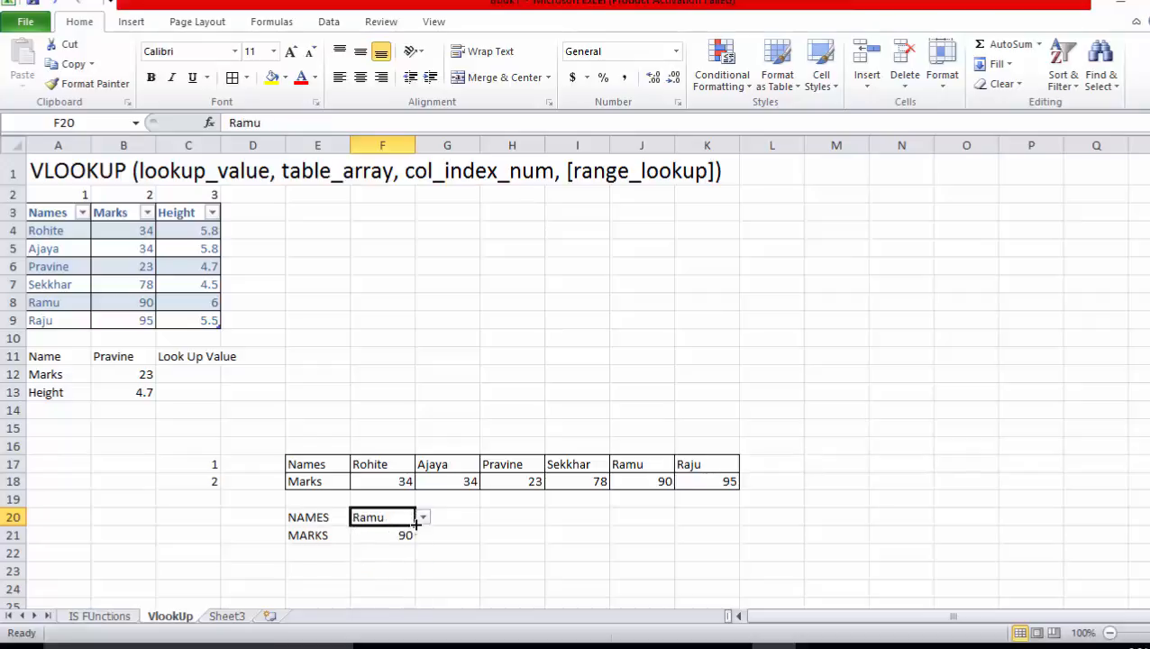
left_click(422, 519)
left_click(378, 592)
left_click(423, 519)
left_click(385, 544)
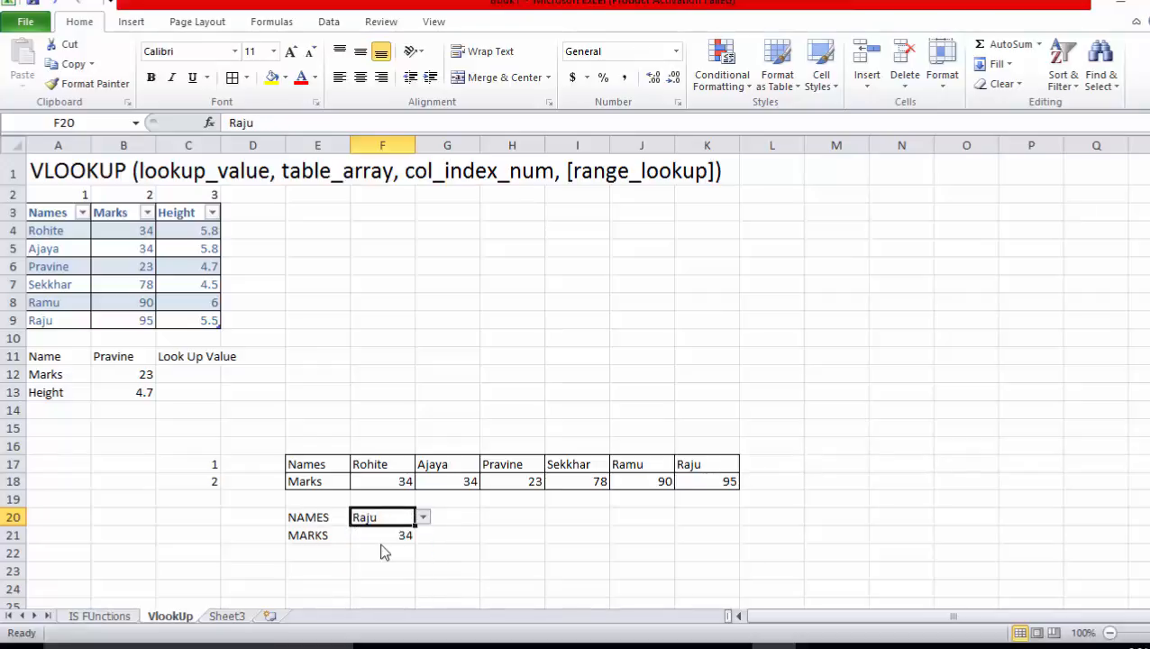
left_click(422, 518)
left_click(401, 558)
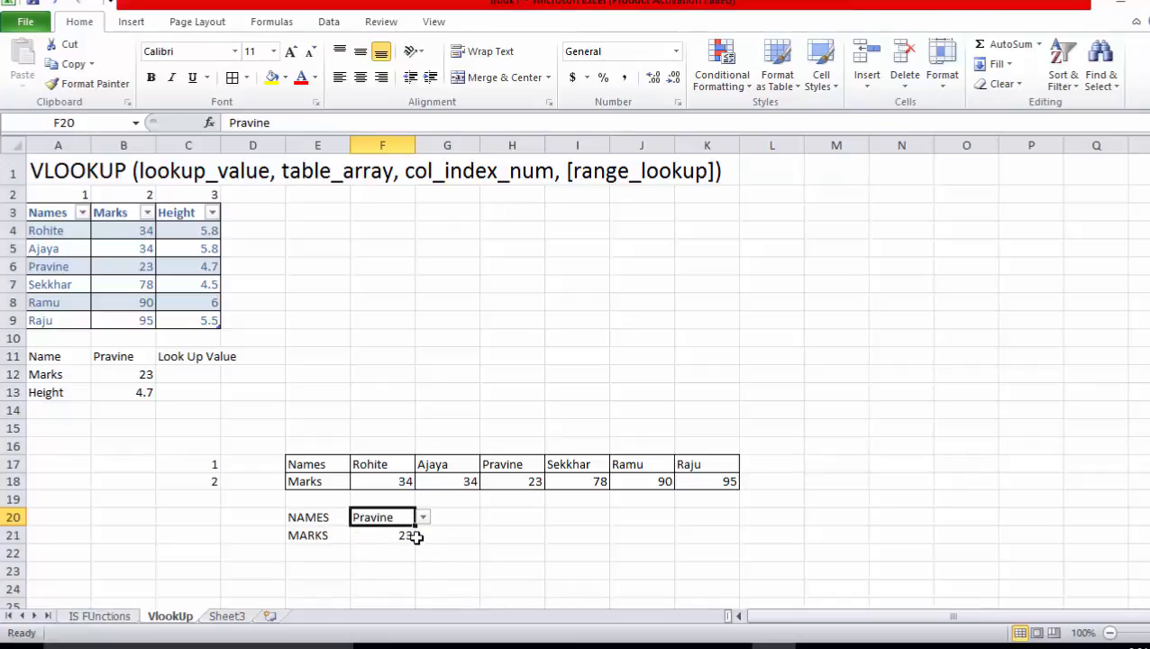
left_click(383, 533)
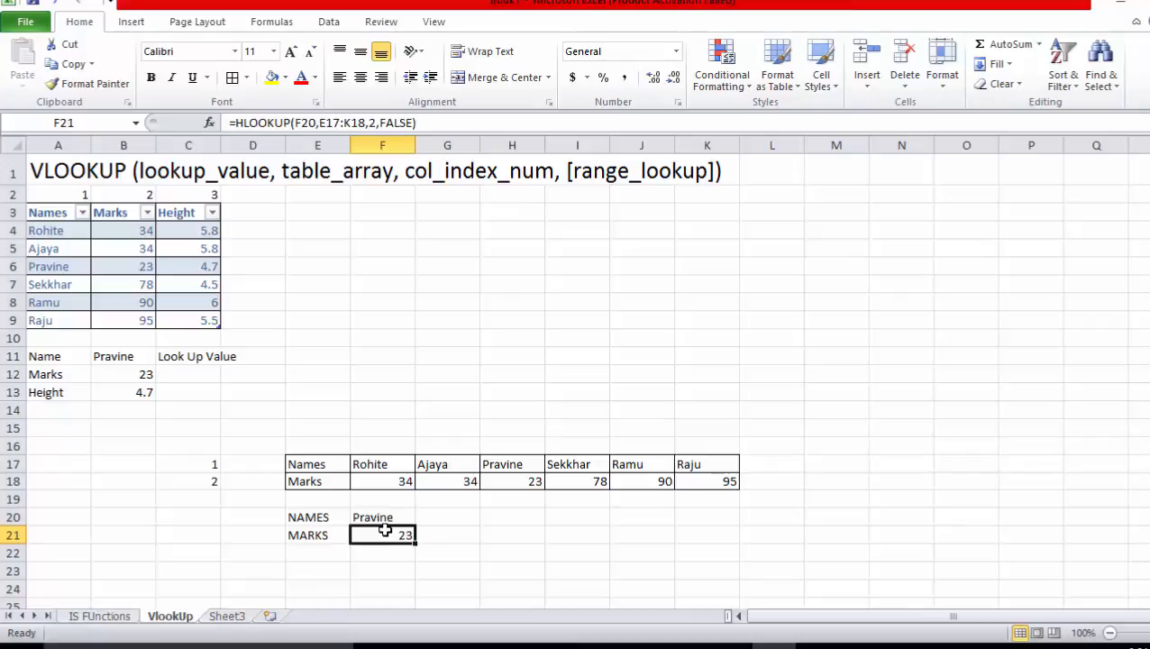